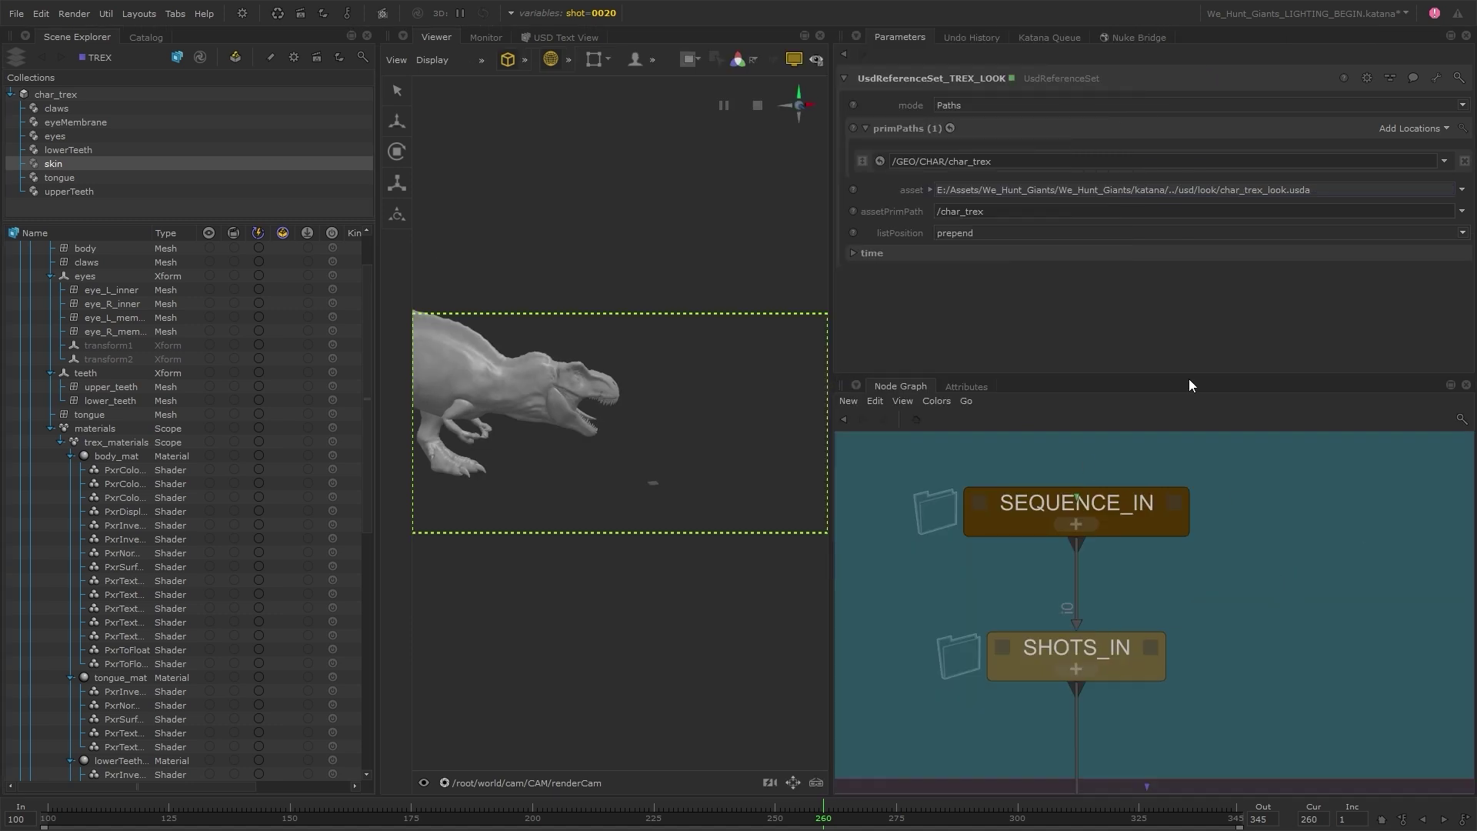
Enlarge the node graph around the Lighting backdrop and widen the scene explorer's Name column to show full prim names.
drag(1189, 377, 1192, 297)
scroll(1226, 527, down, 3)
middle_drag(1275, 670, 1283, 549)
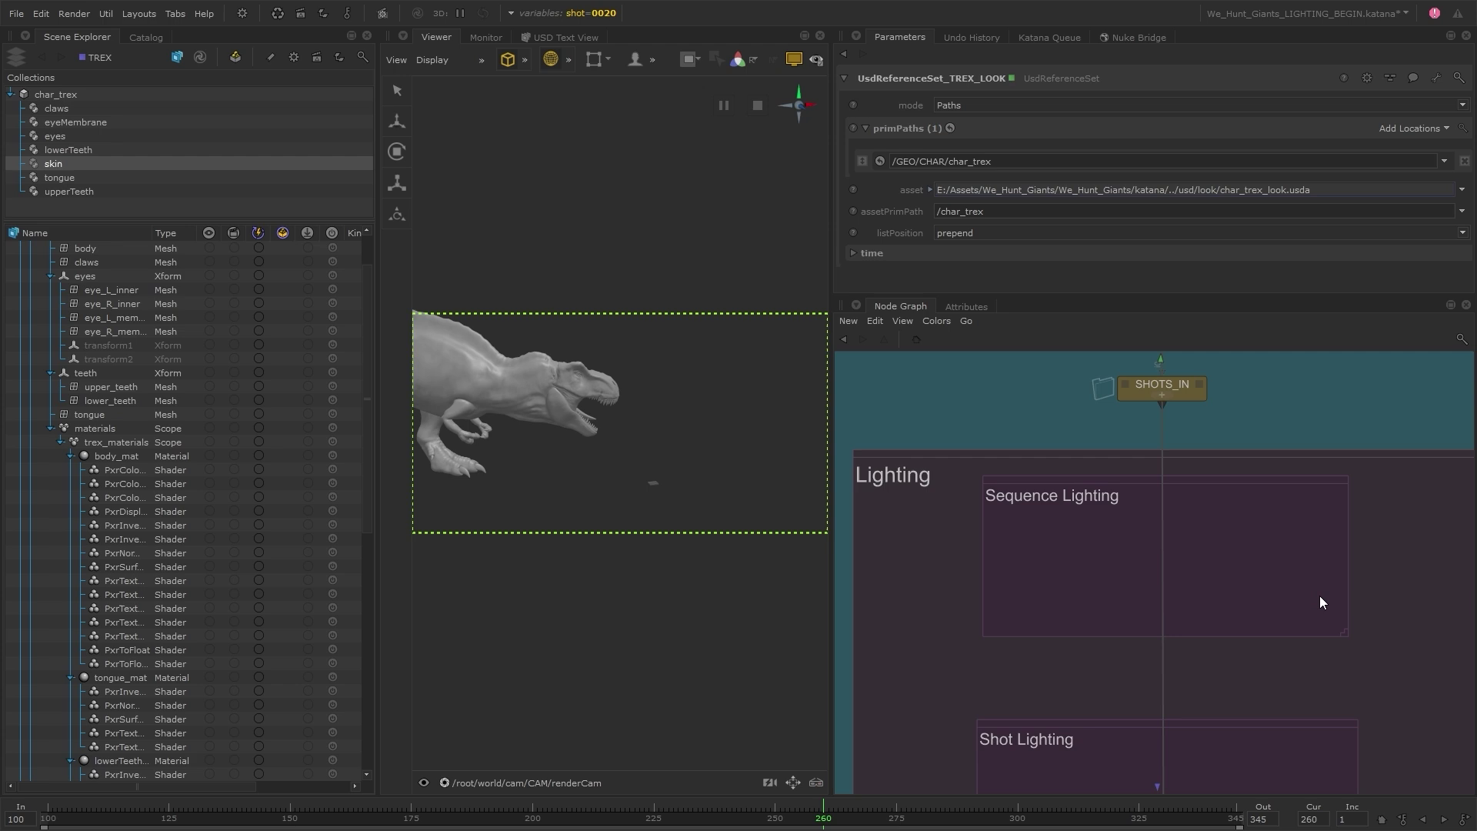
scroll(161, 485, up, 2)
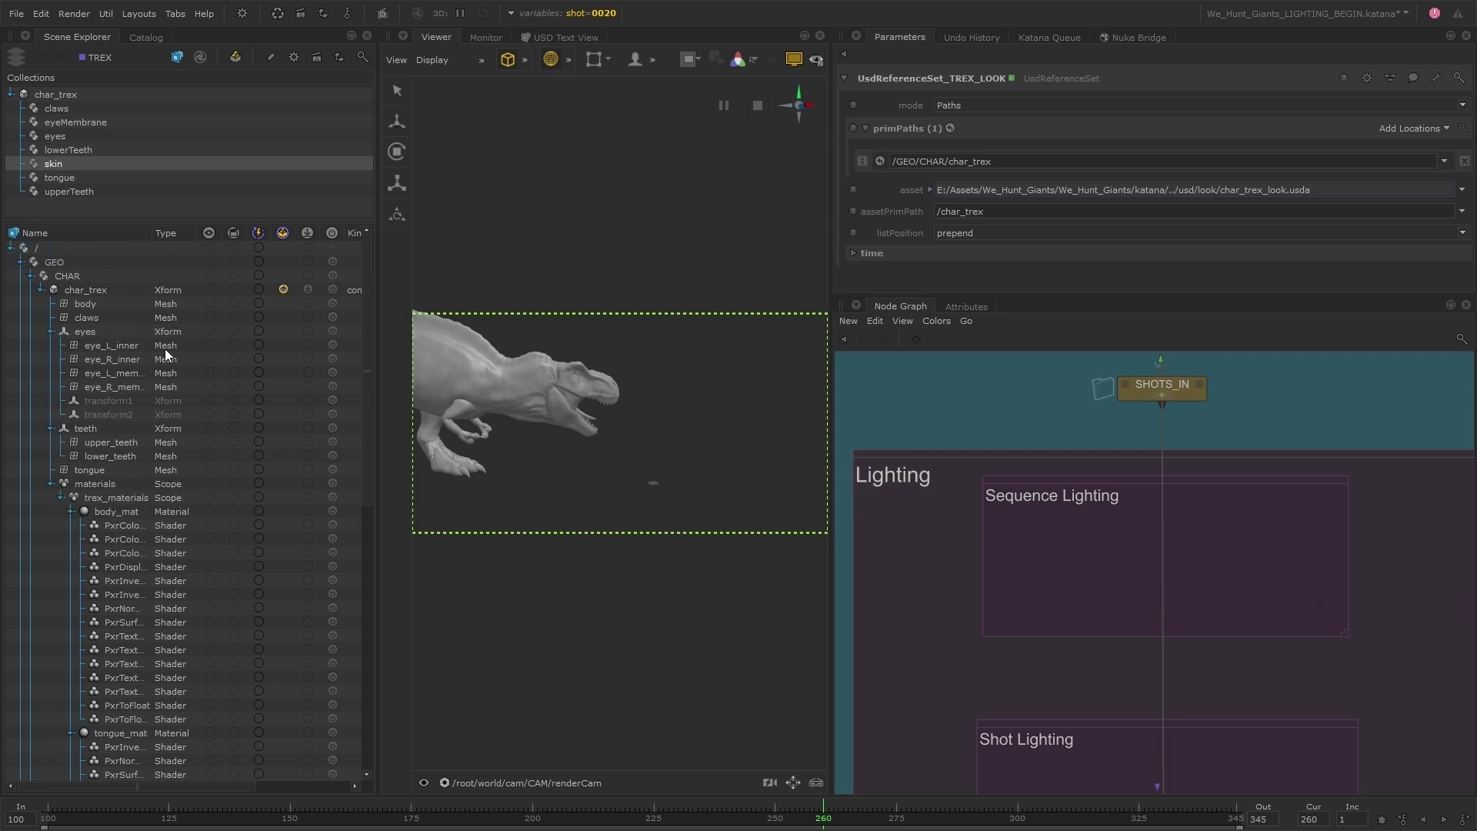
drag(153, 232, 202, 232)
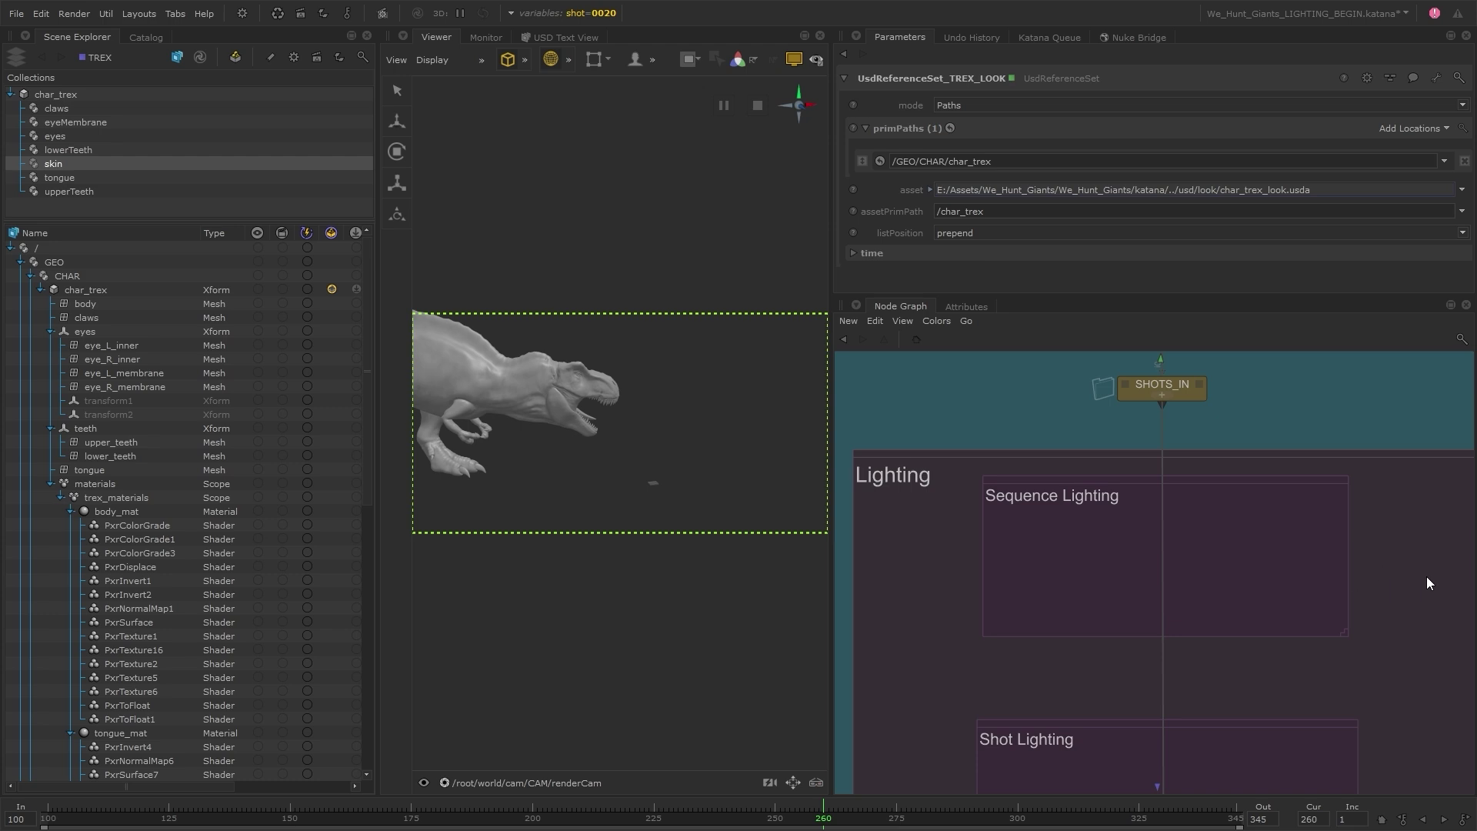
Add a UsdLight node and insert it into the main connection inside the Sequence Lighting backdrop.
key(Tab)
text(usdligh)
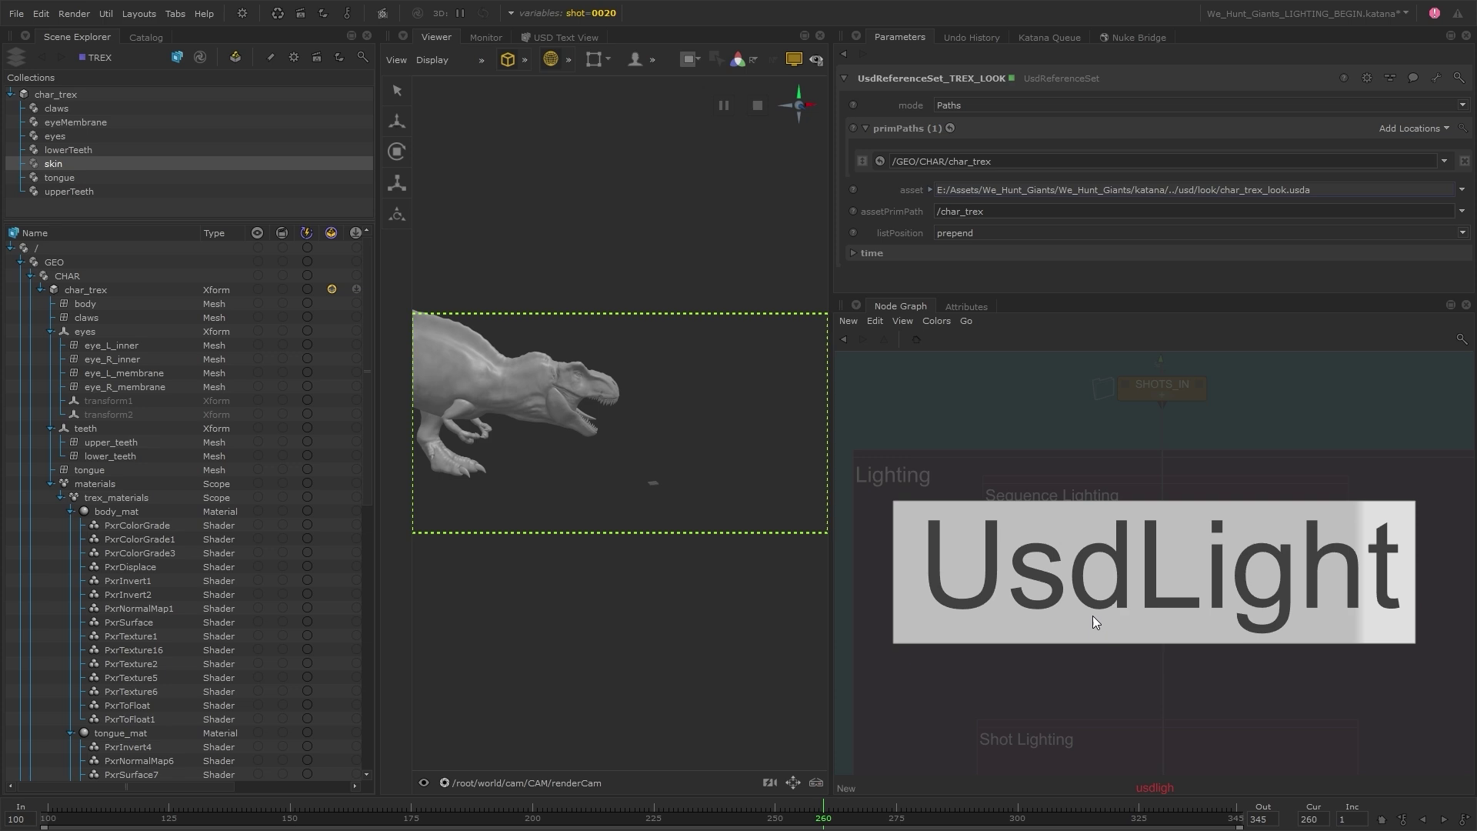
key(Return)
scroll(1211, 534, up, 3)
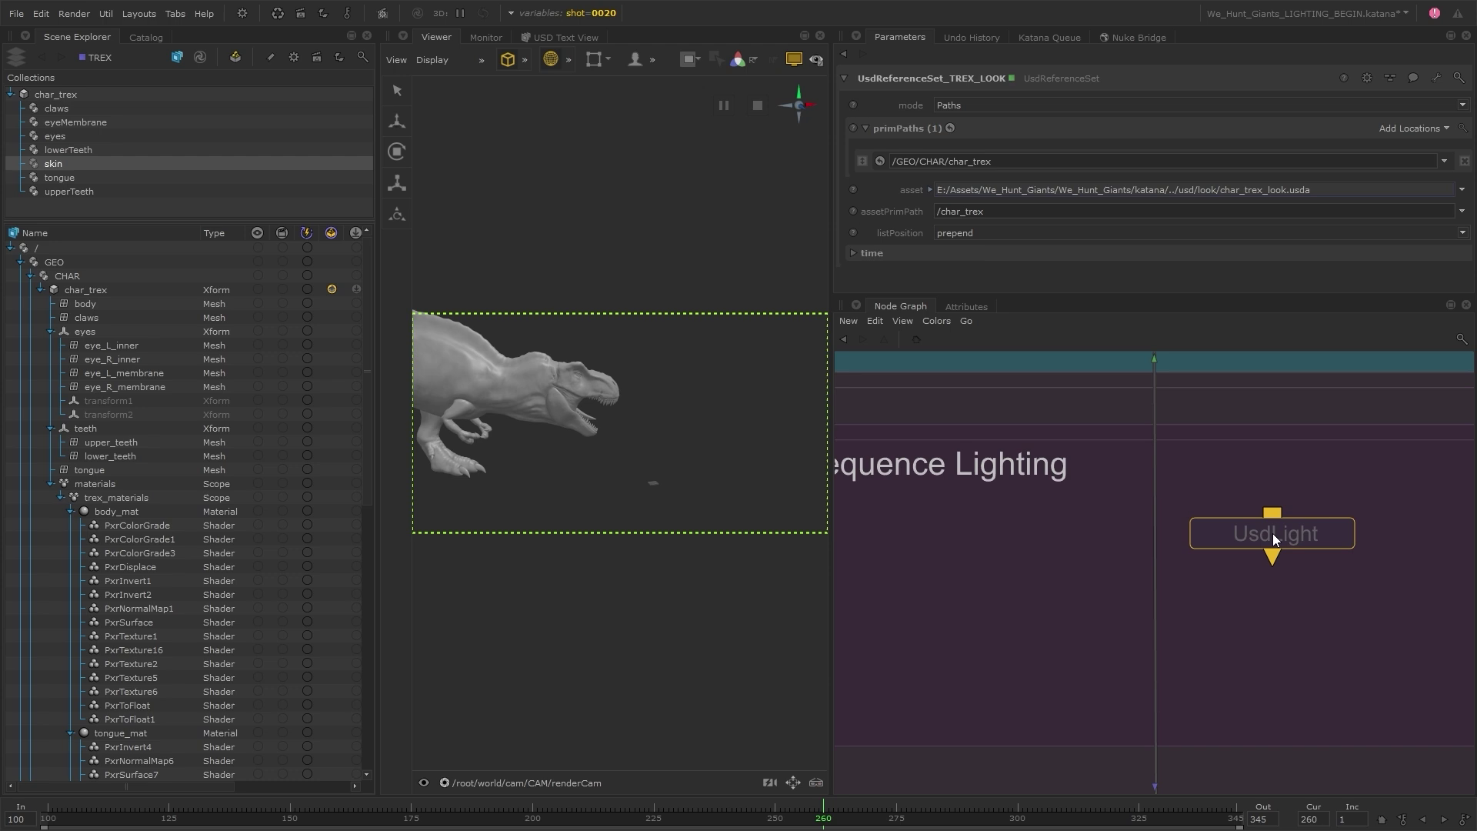
middle_drag(1261, 532, 1330, 535)
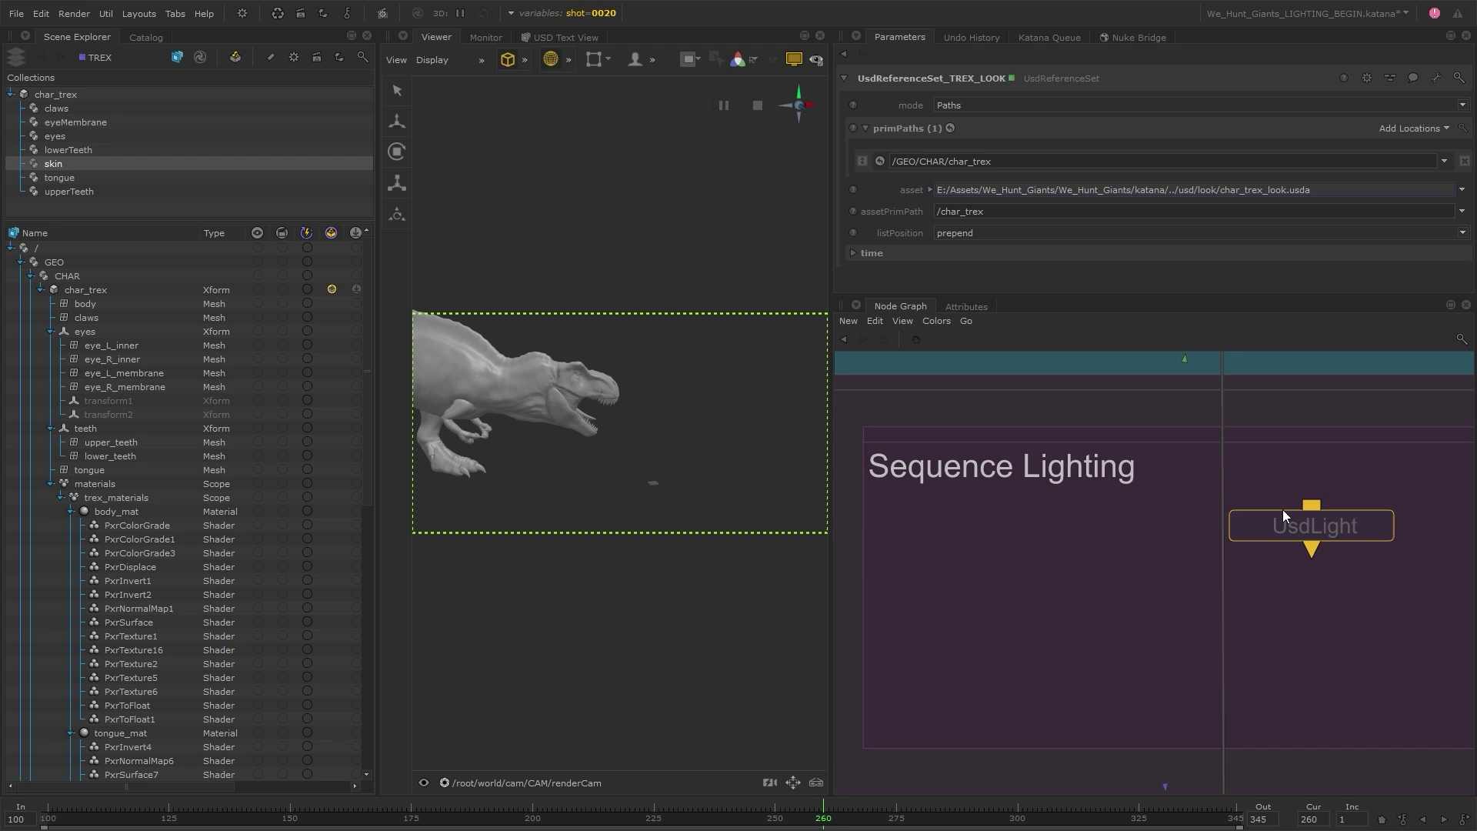
click(1229, 564)
drag(1228, 561, 1229, 539)
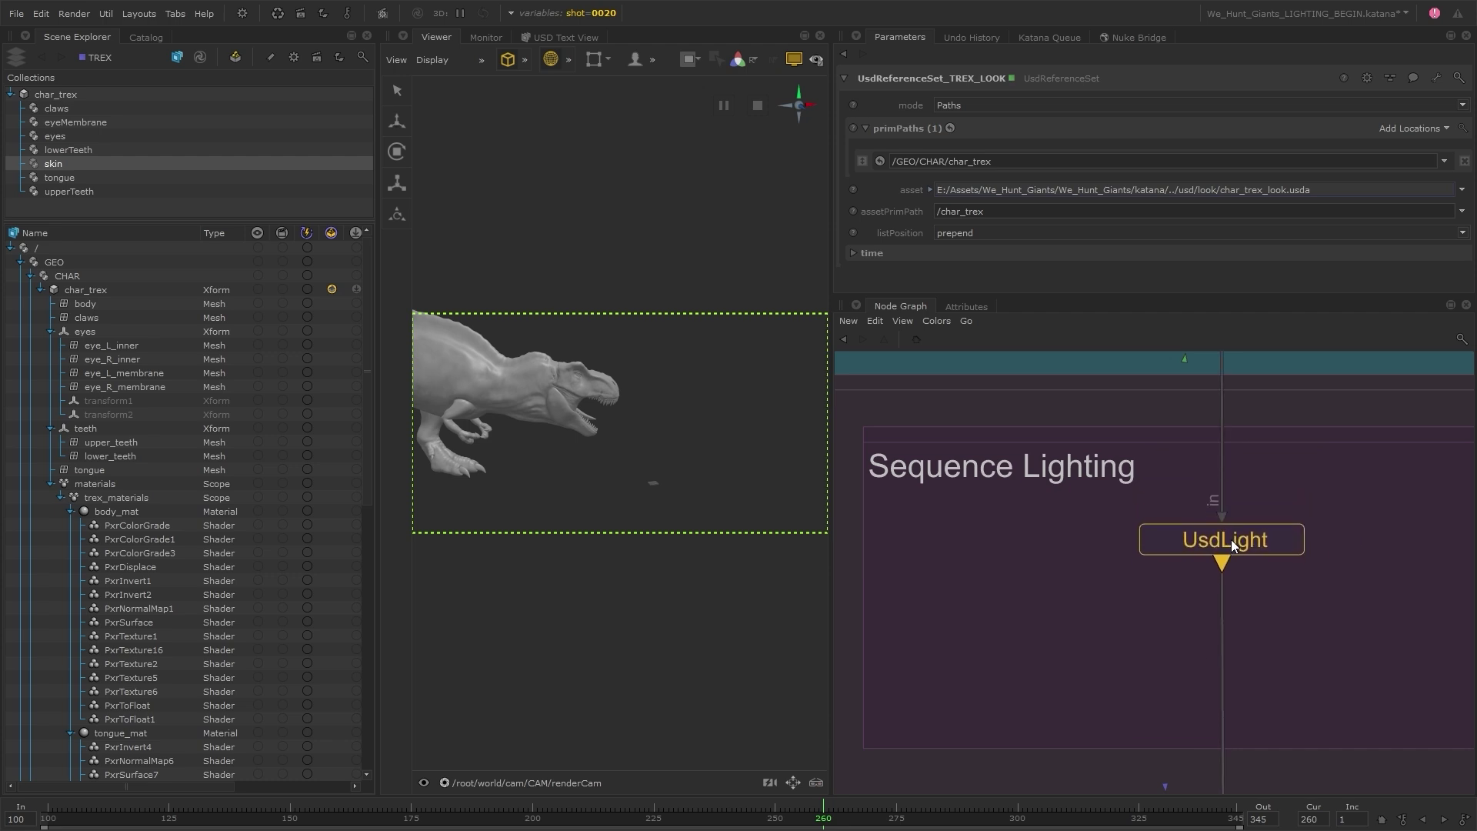
click(1364, 558)
middle_drag(1371, 559, 1311, 539)
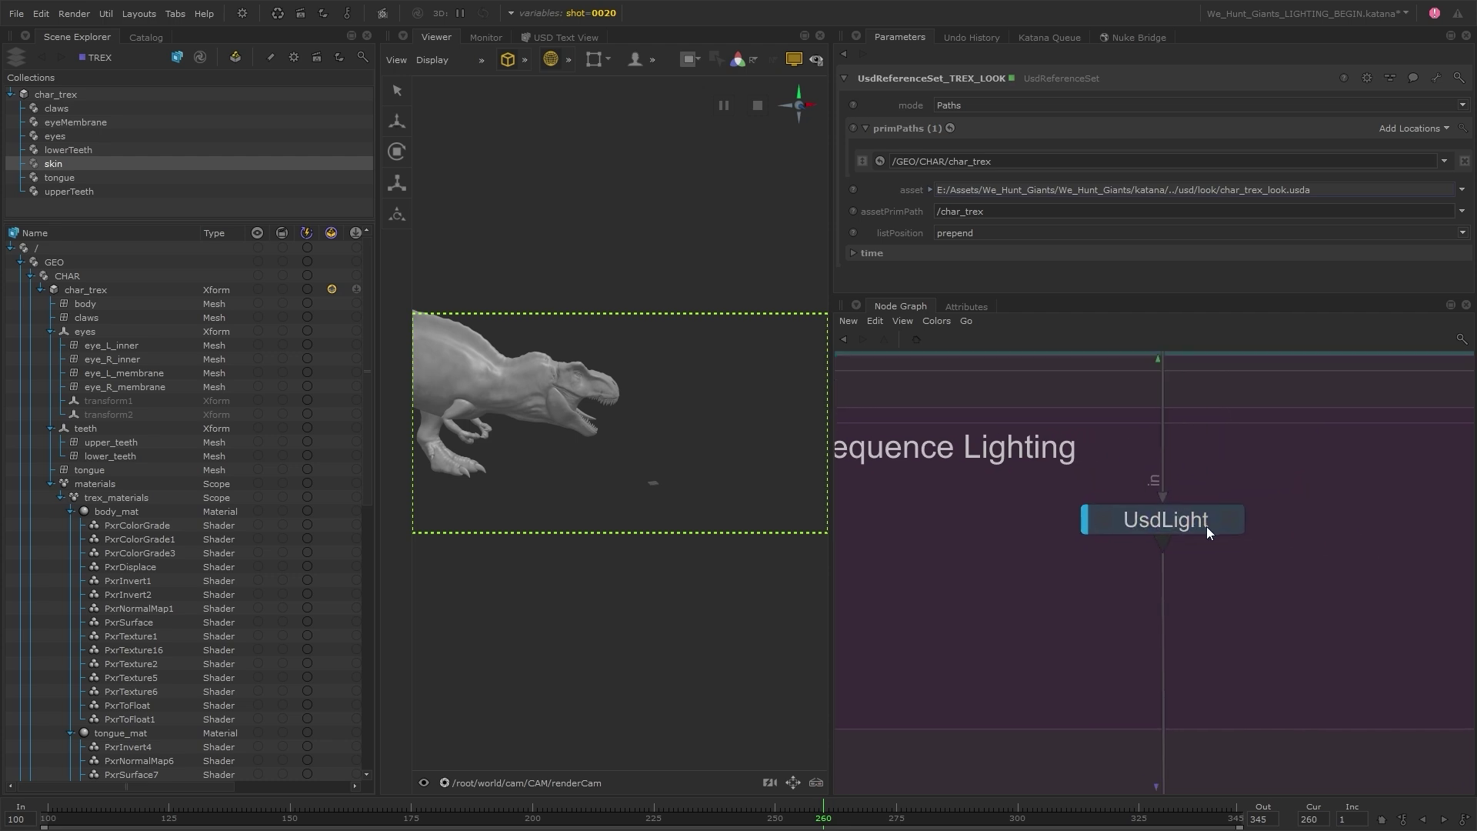
Open the UsdLight node's parameters for editing and set its light type to PxrDomeLight.
click(1231, 523)
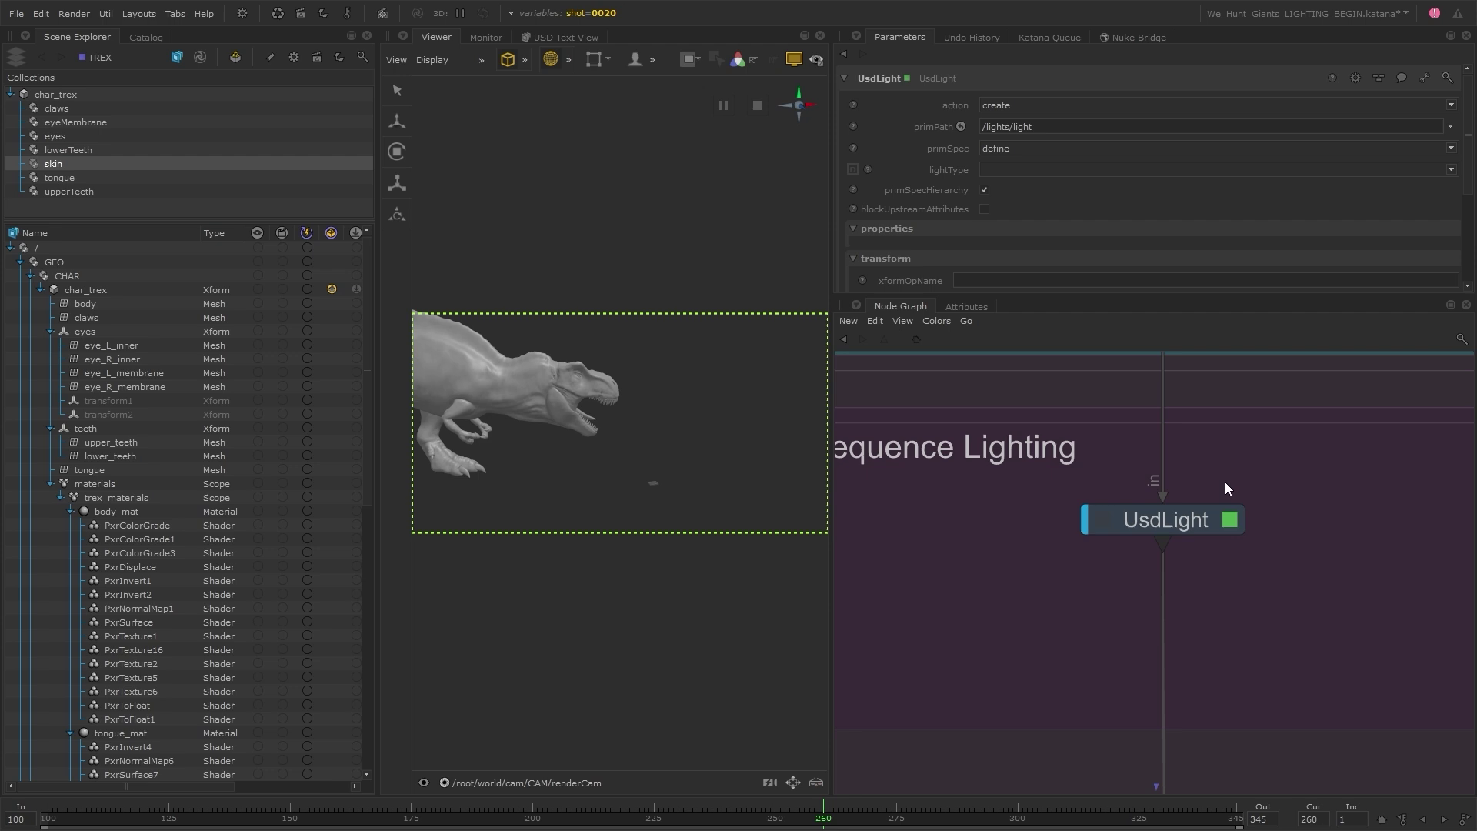
drag(1138, 296, 1138, 355)
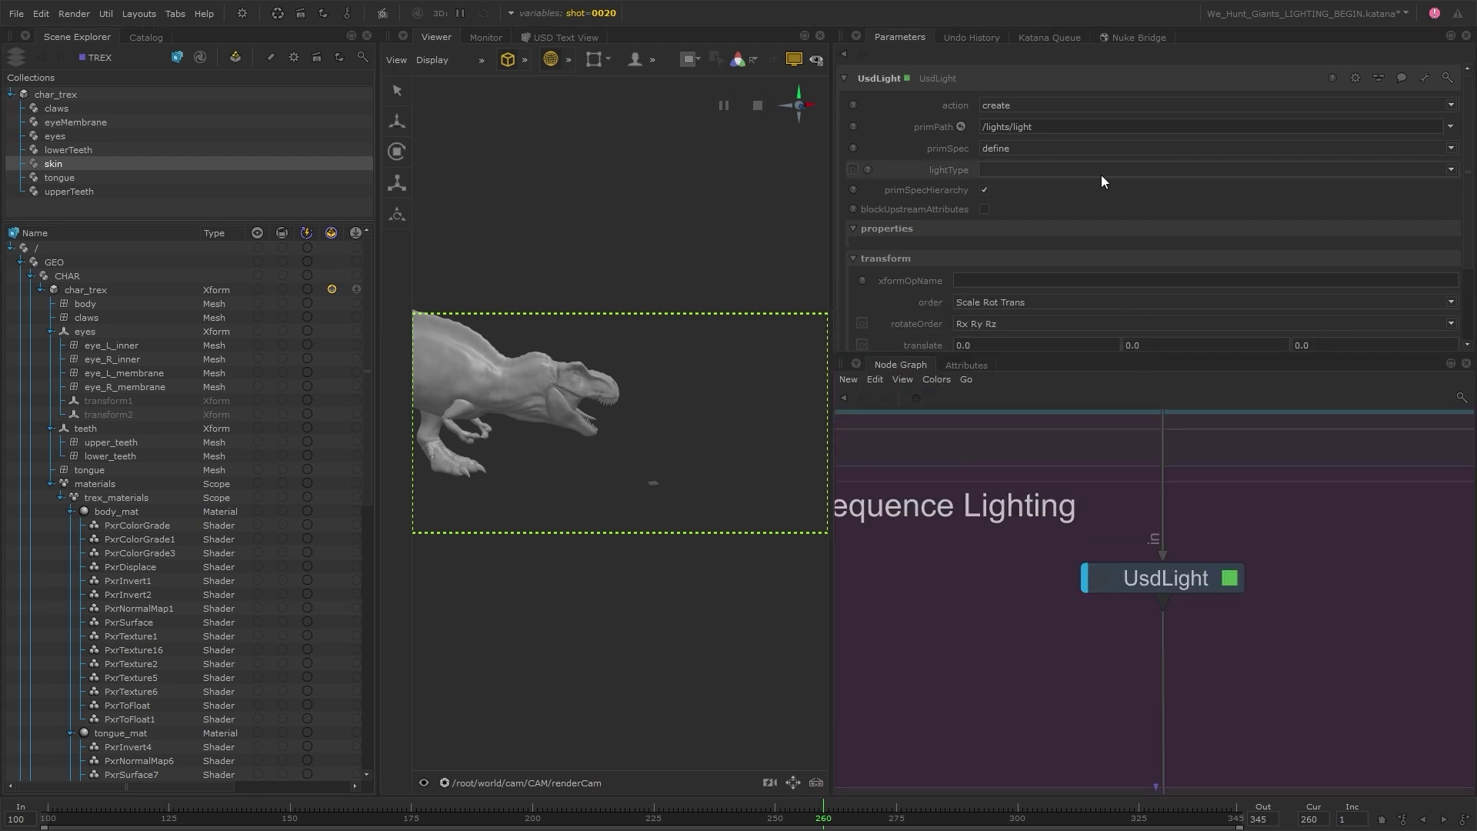
click(1451, 170)
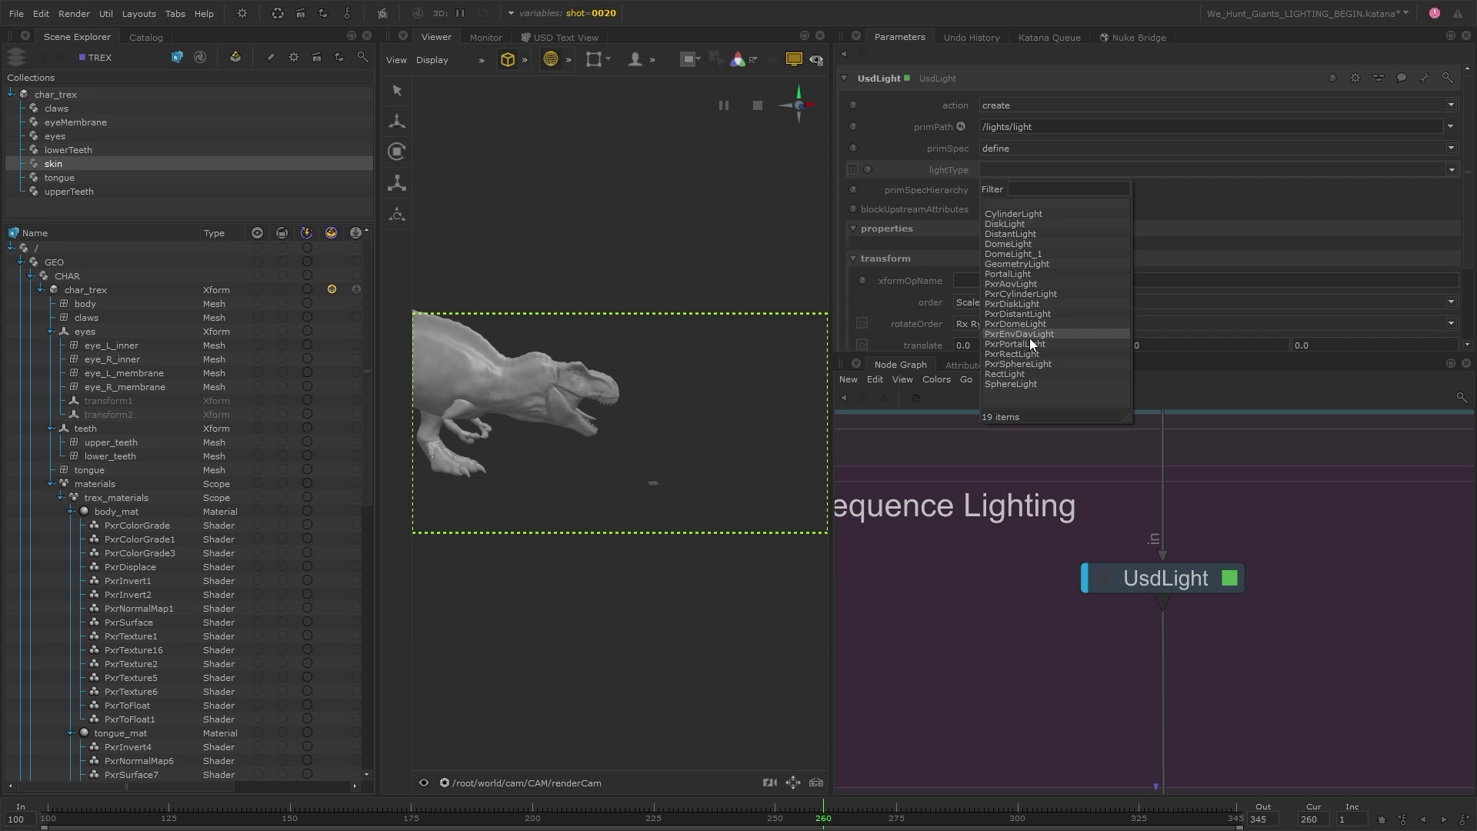
click(1068, 323)
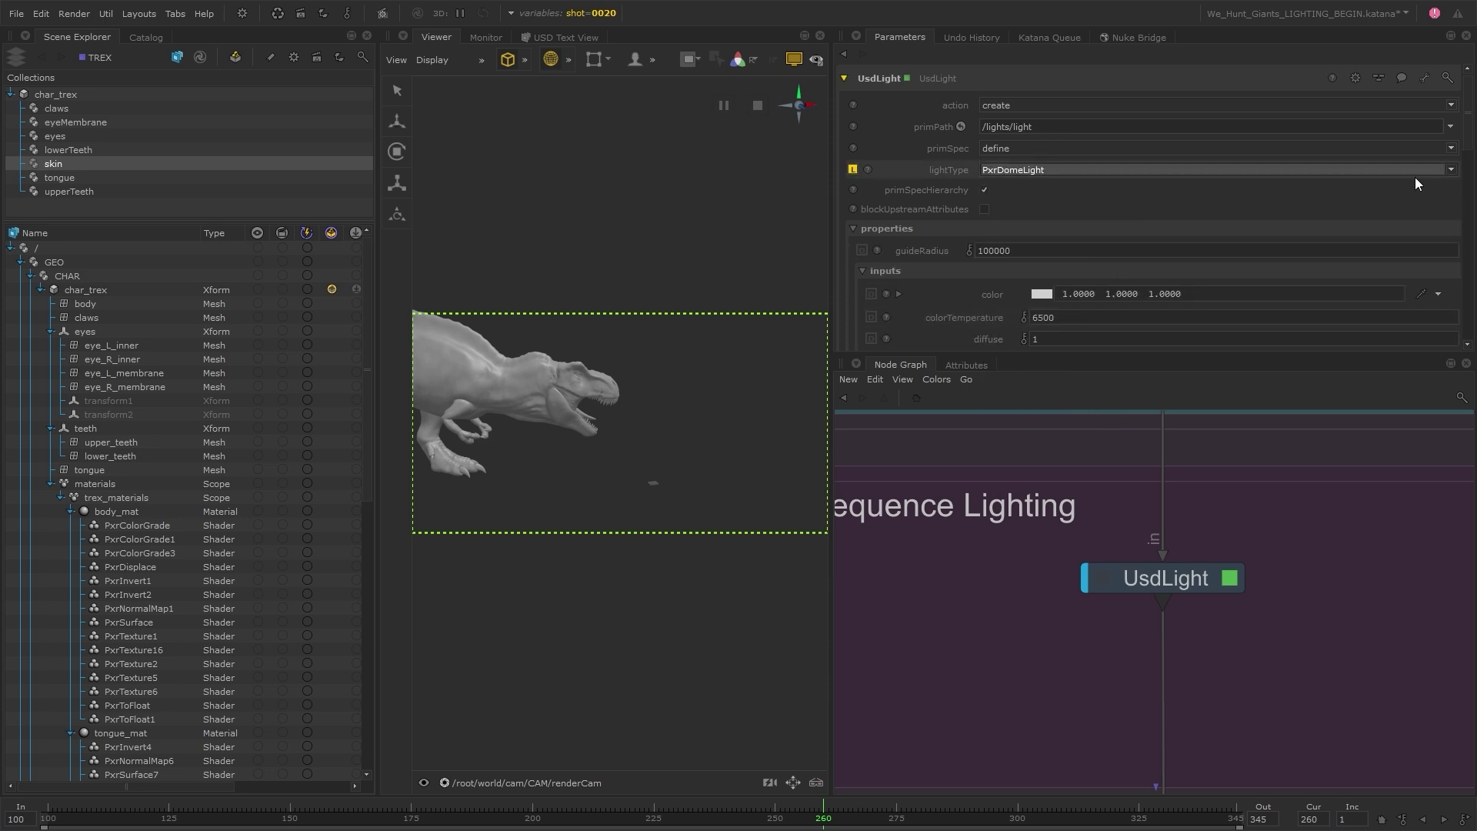
click(1445, 172)
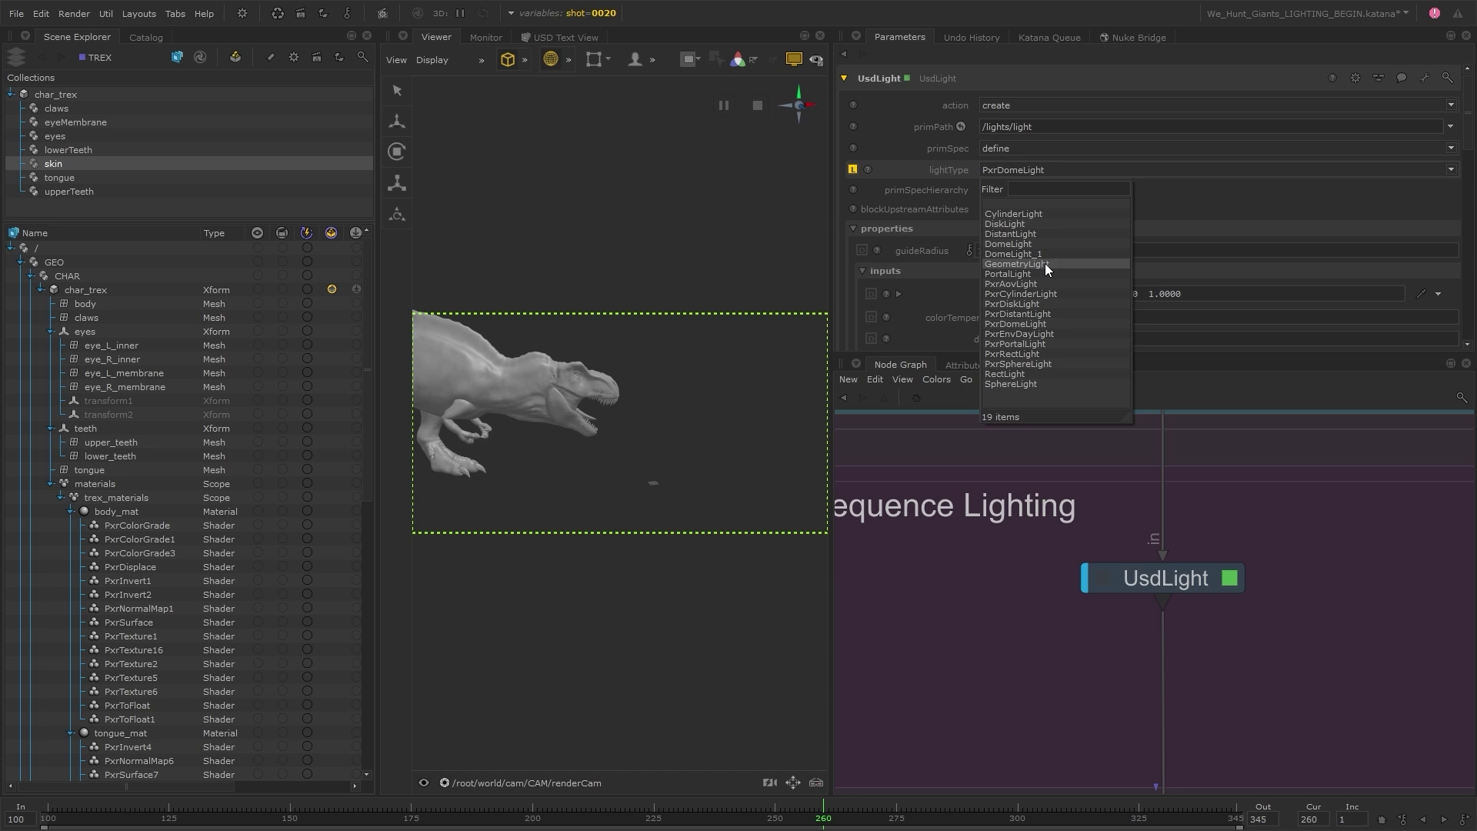
click(1252, 186)
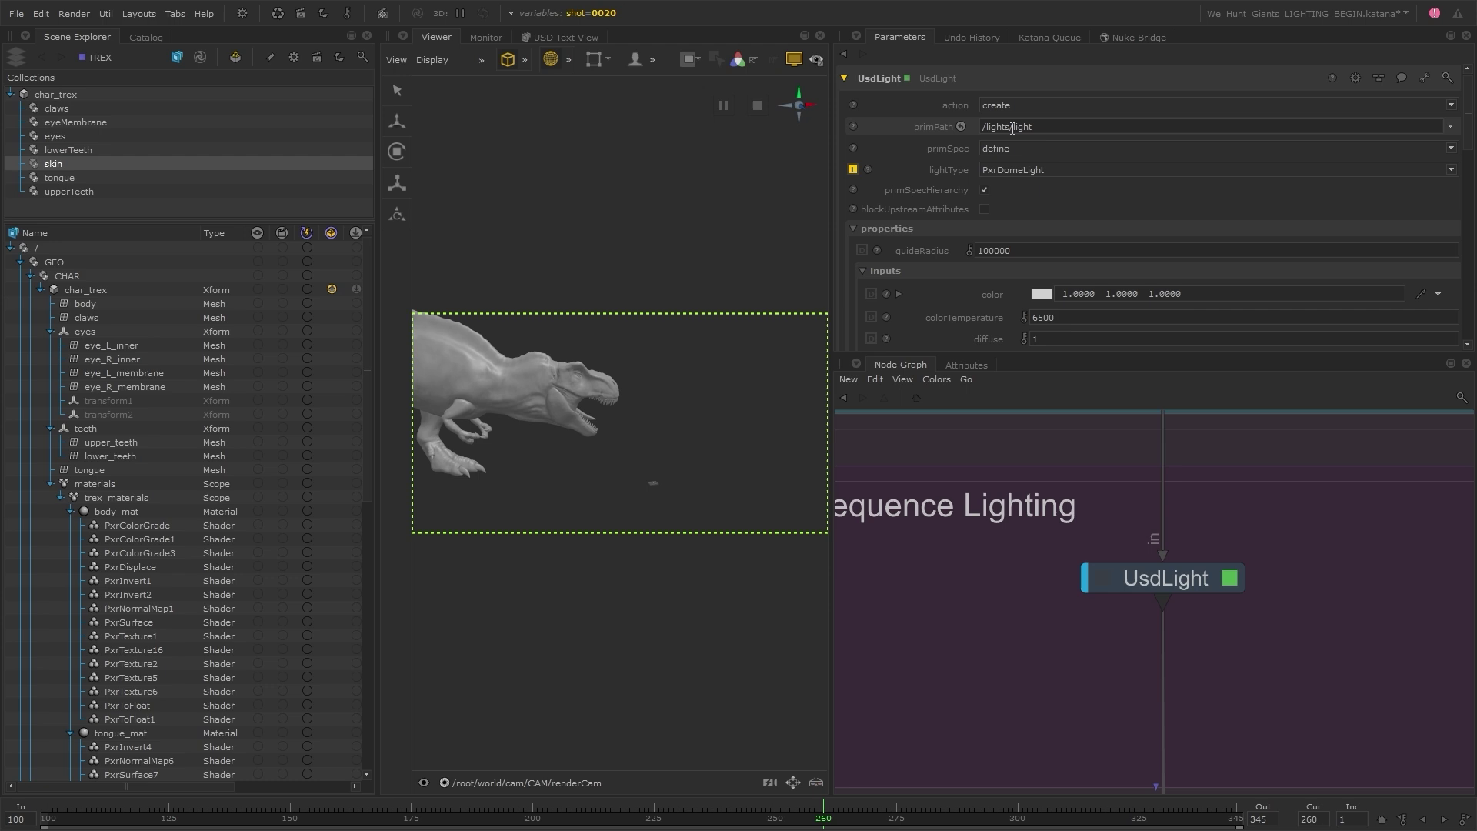
Set the light's prim path to /lights/domeLight.
drag(1004, 127, 984, 127)
click(1051, 126)
text(dome)
key(Delete)
text(L)
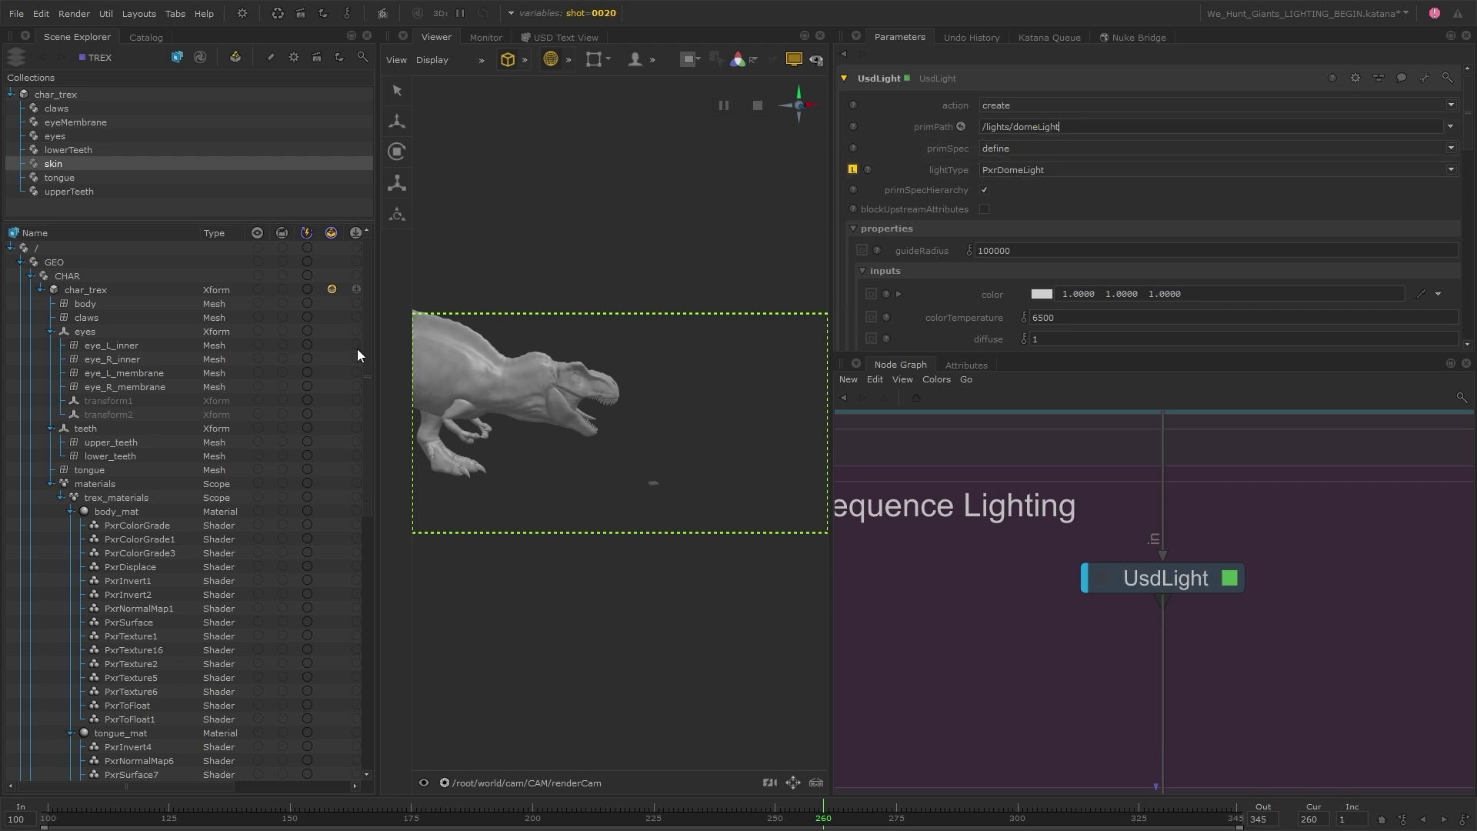
Select the domeLight prim and scale it uniformly in the persp view so its guide rings surround the dinosaur.
drag(366, 373, 379, 644)
click(123, 773)
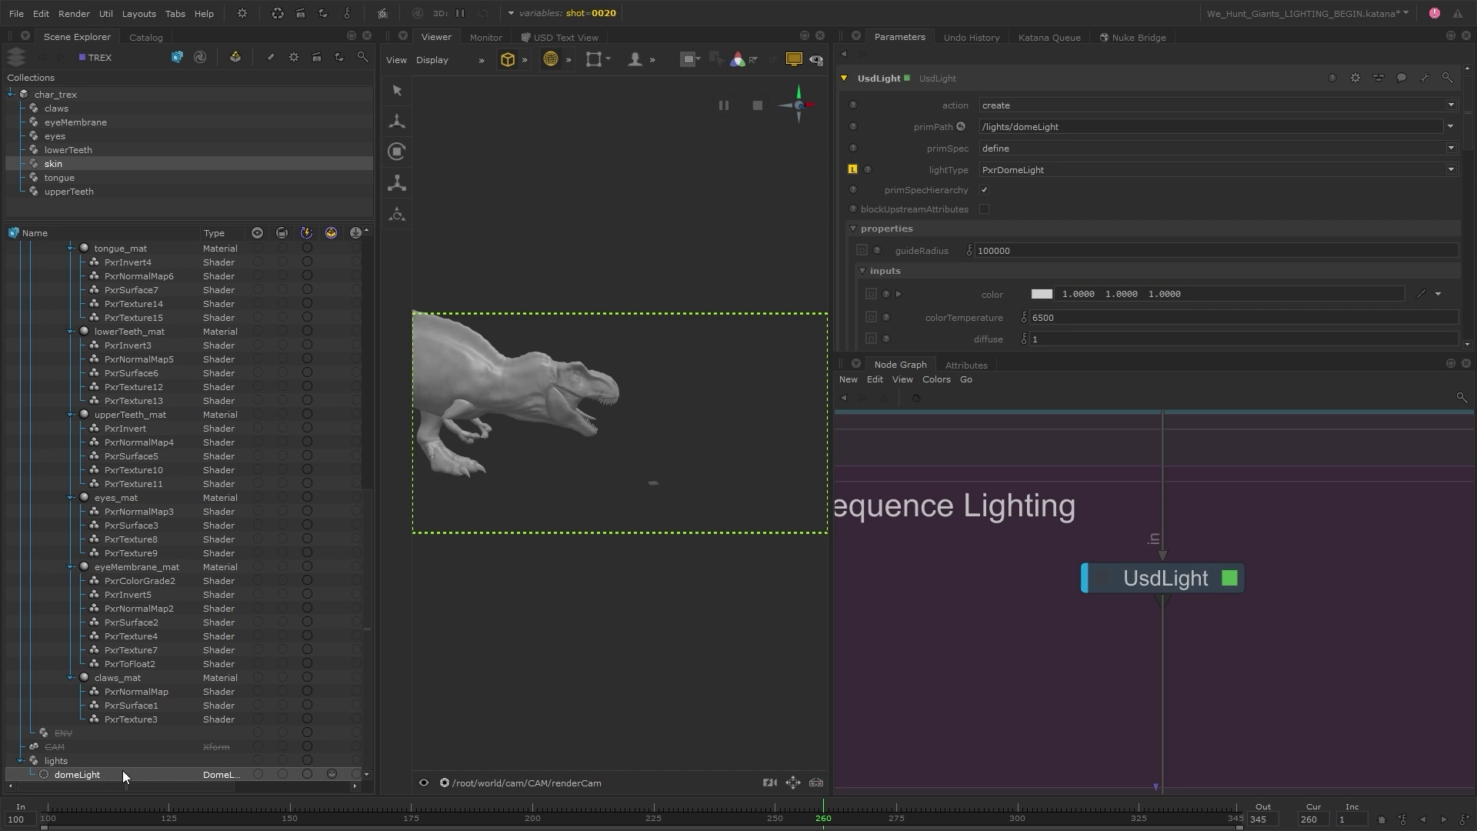
click(578, 784)
click(482, 692)
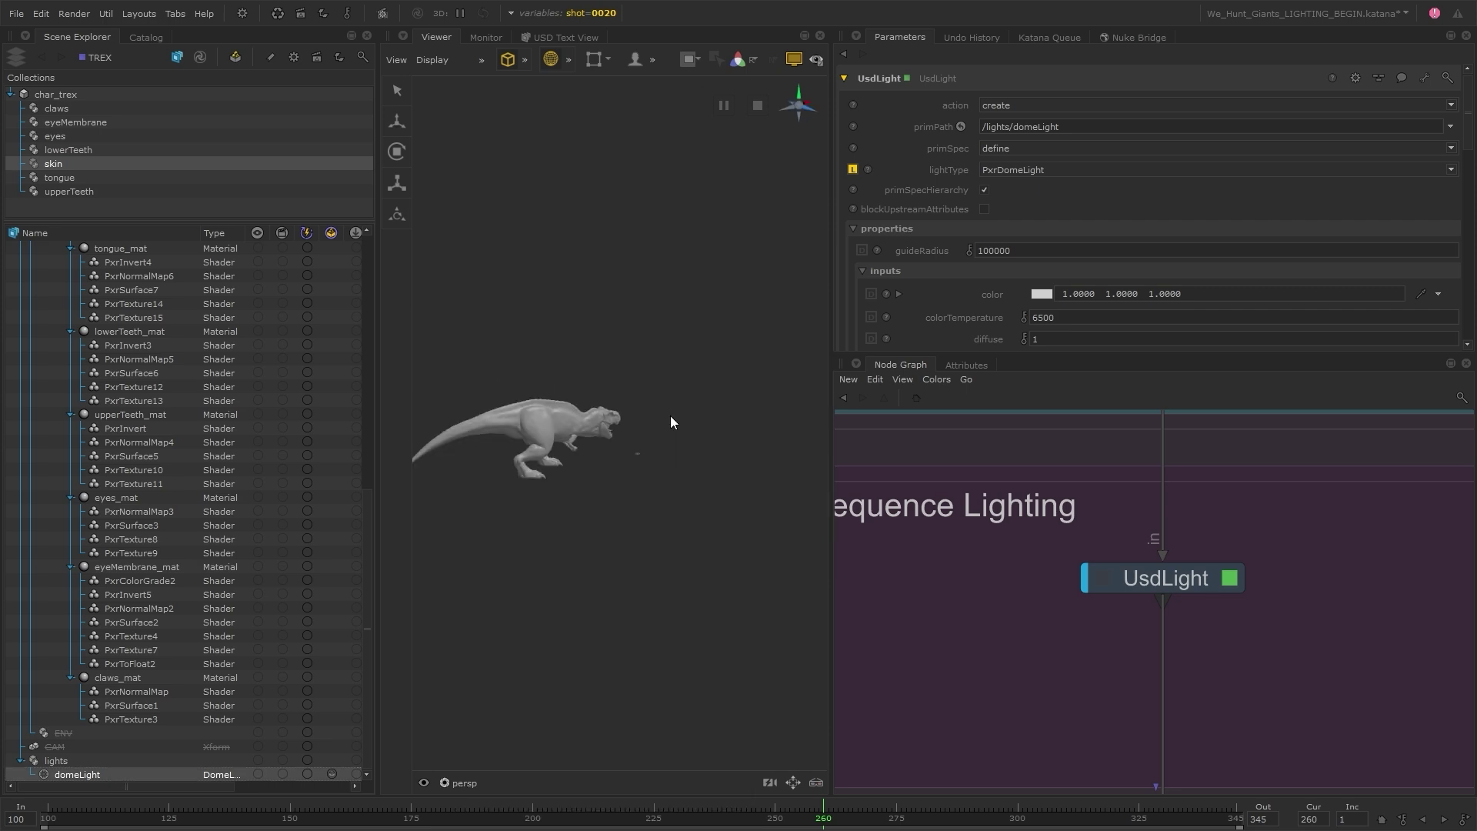
click(397, 183)
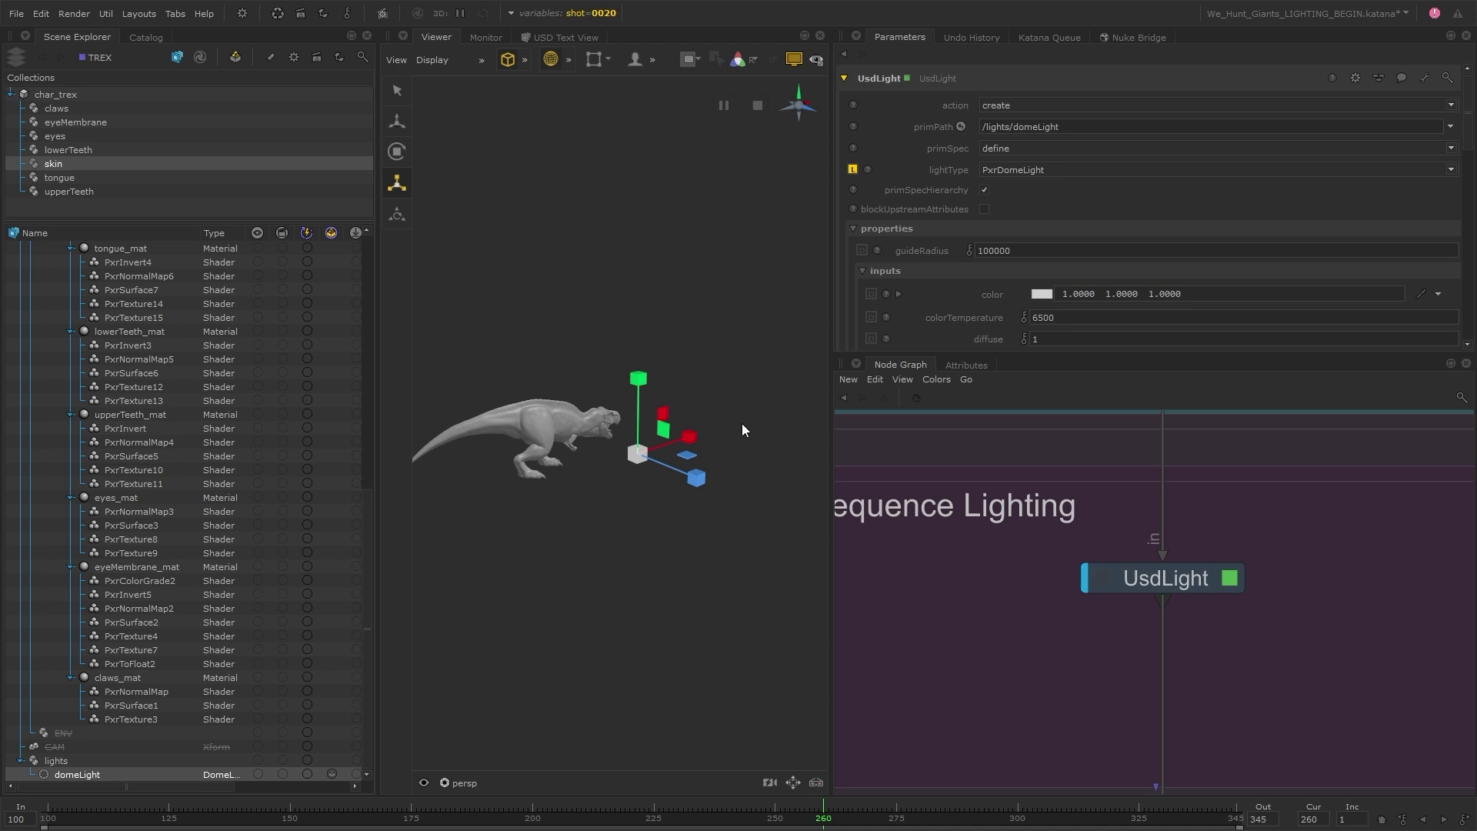
alt+drag(741, 423, 836, 455)
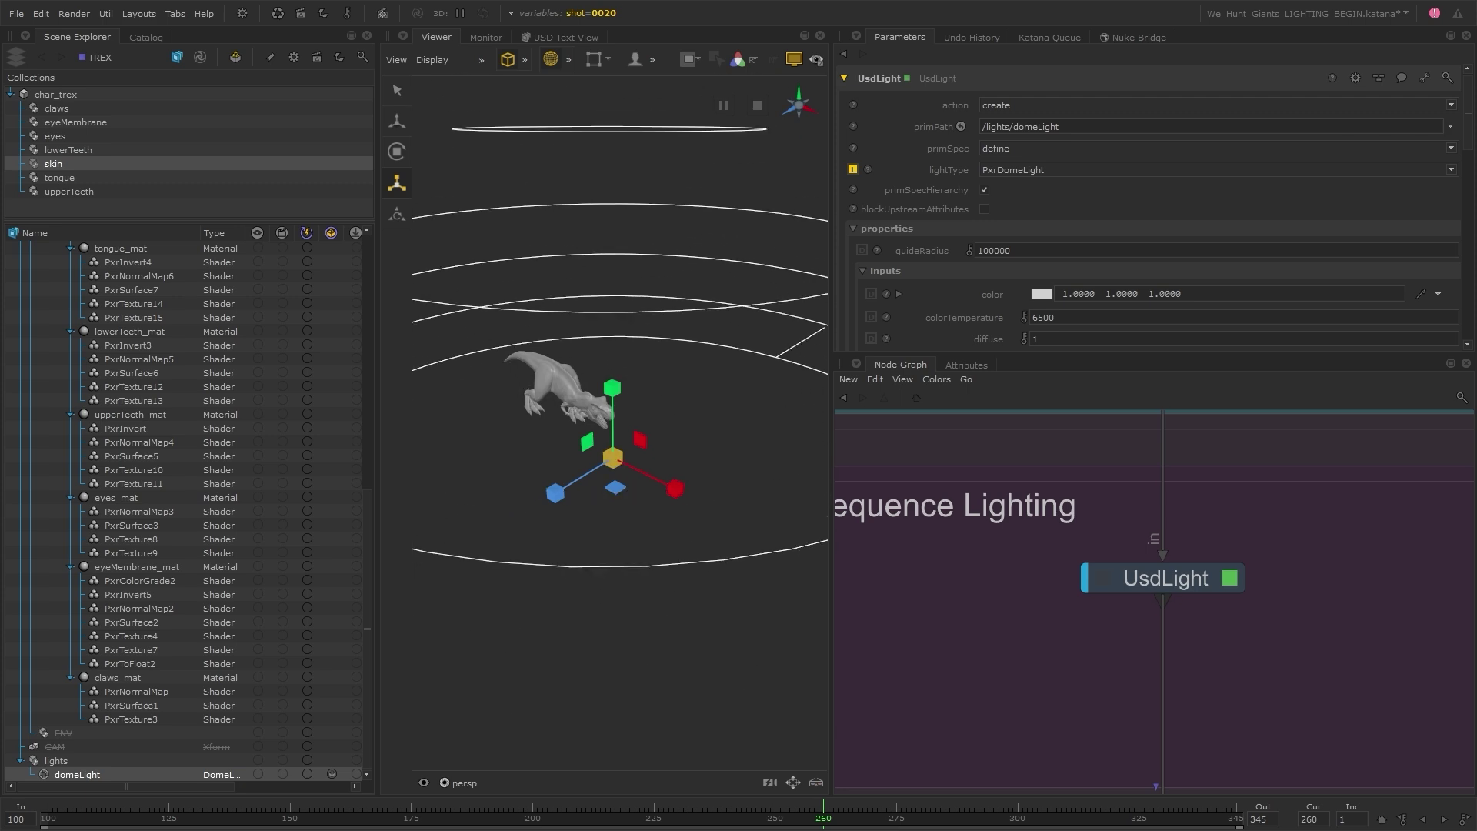
mouse_move(565, 579)
alt+mouse_down()
mouse_move(694, 553)
mouse_move(584, 570)
alt+mouse_up()
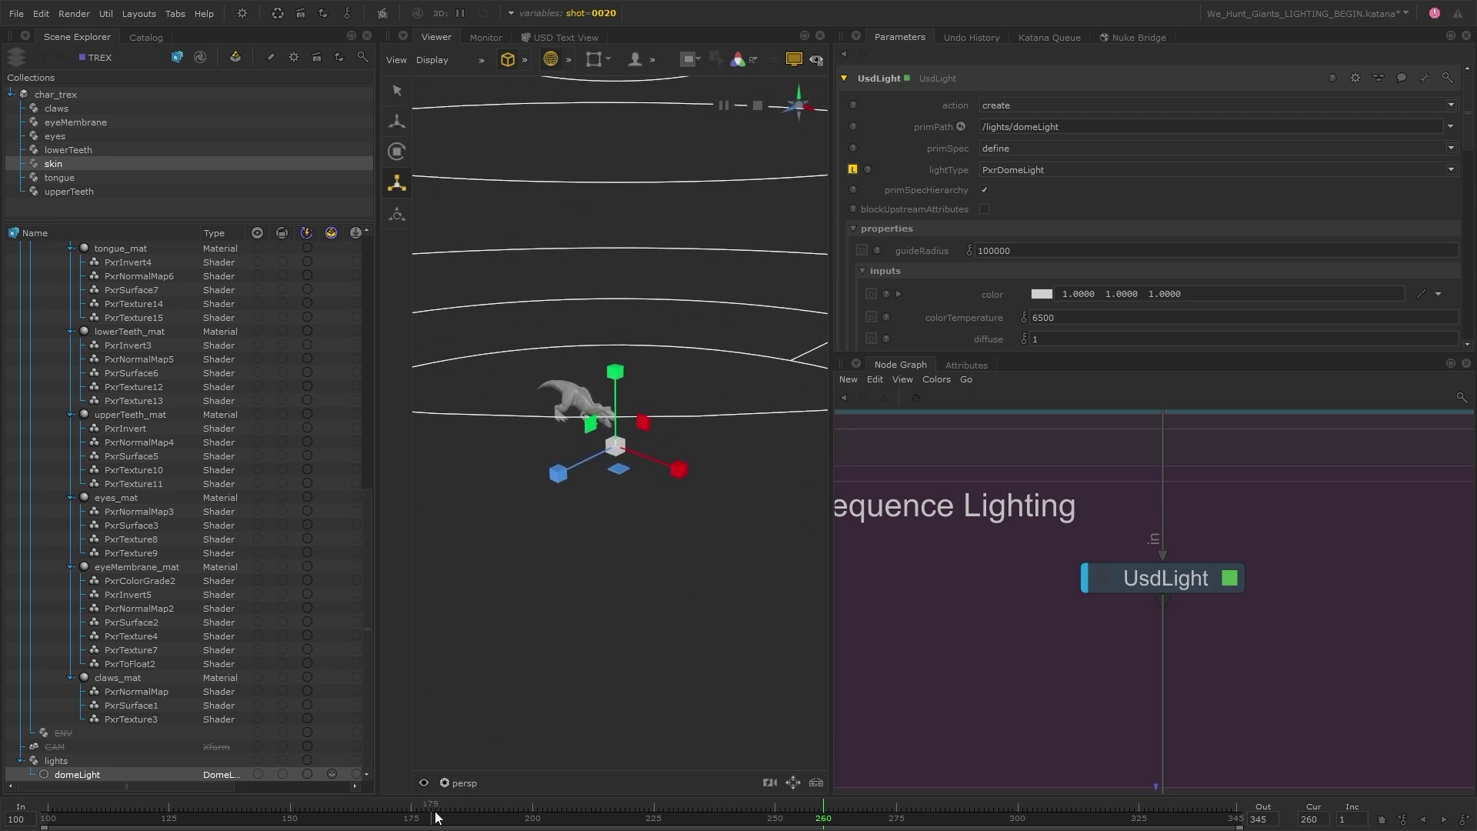
Switch the viewer back to renderCam and deselect the dome light.
click(466, 782)
click(545, 733)
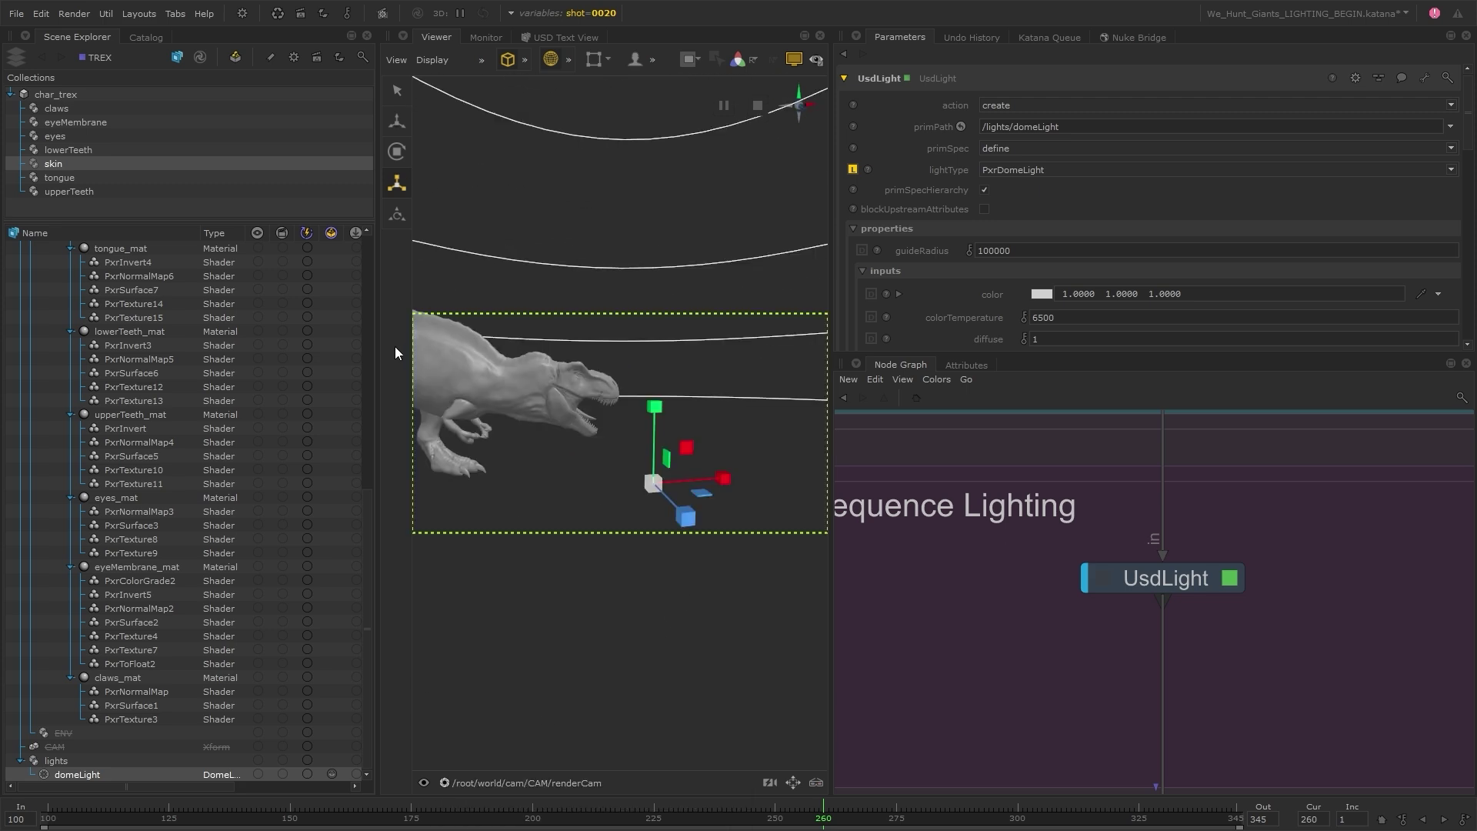
click(529, 173)
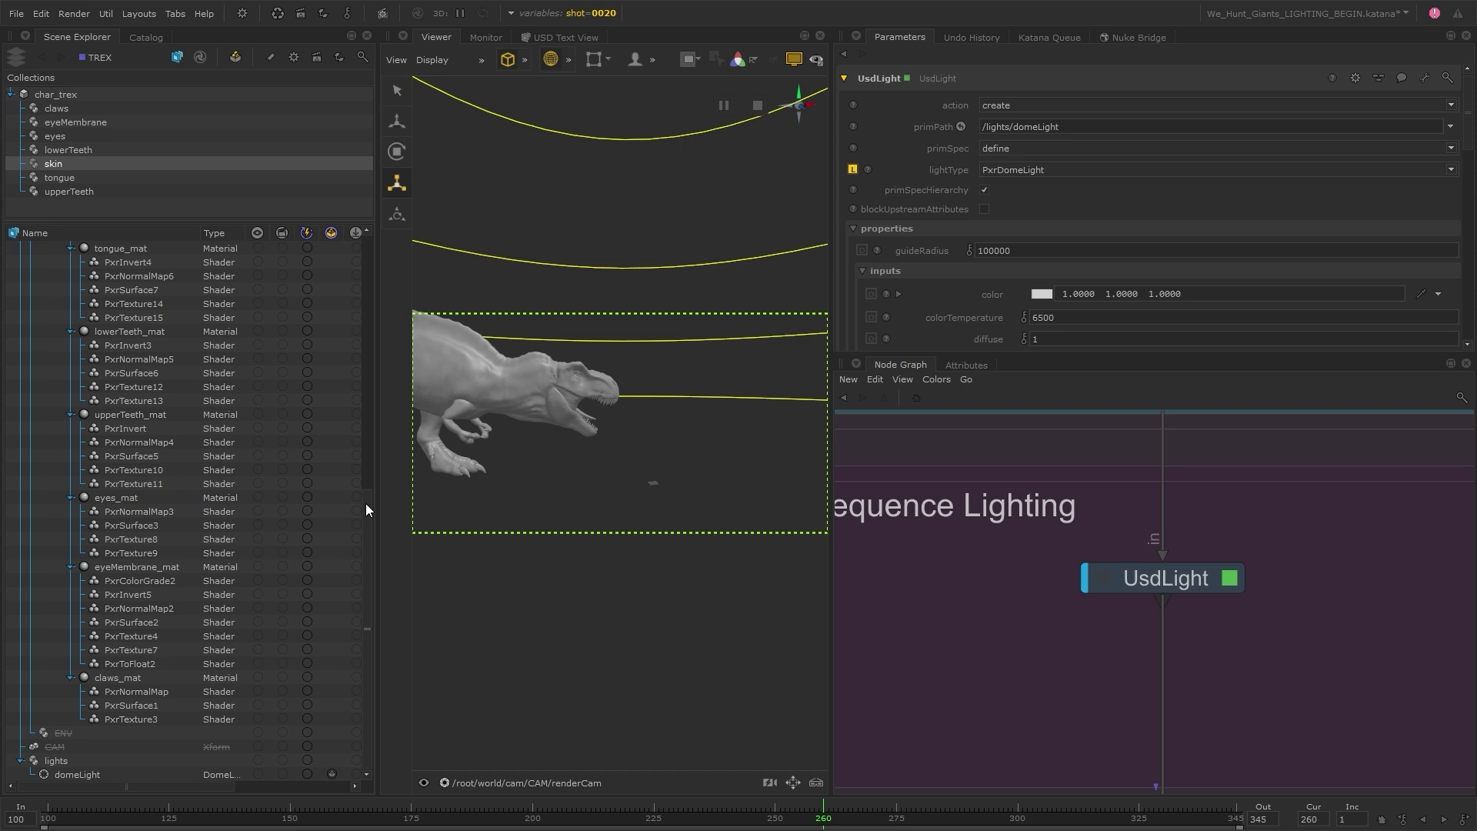
Enable live render updates for the stage root and its whole hierarchy, and start a live render of the view node.
drag(366, 509, 376, 208)
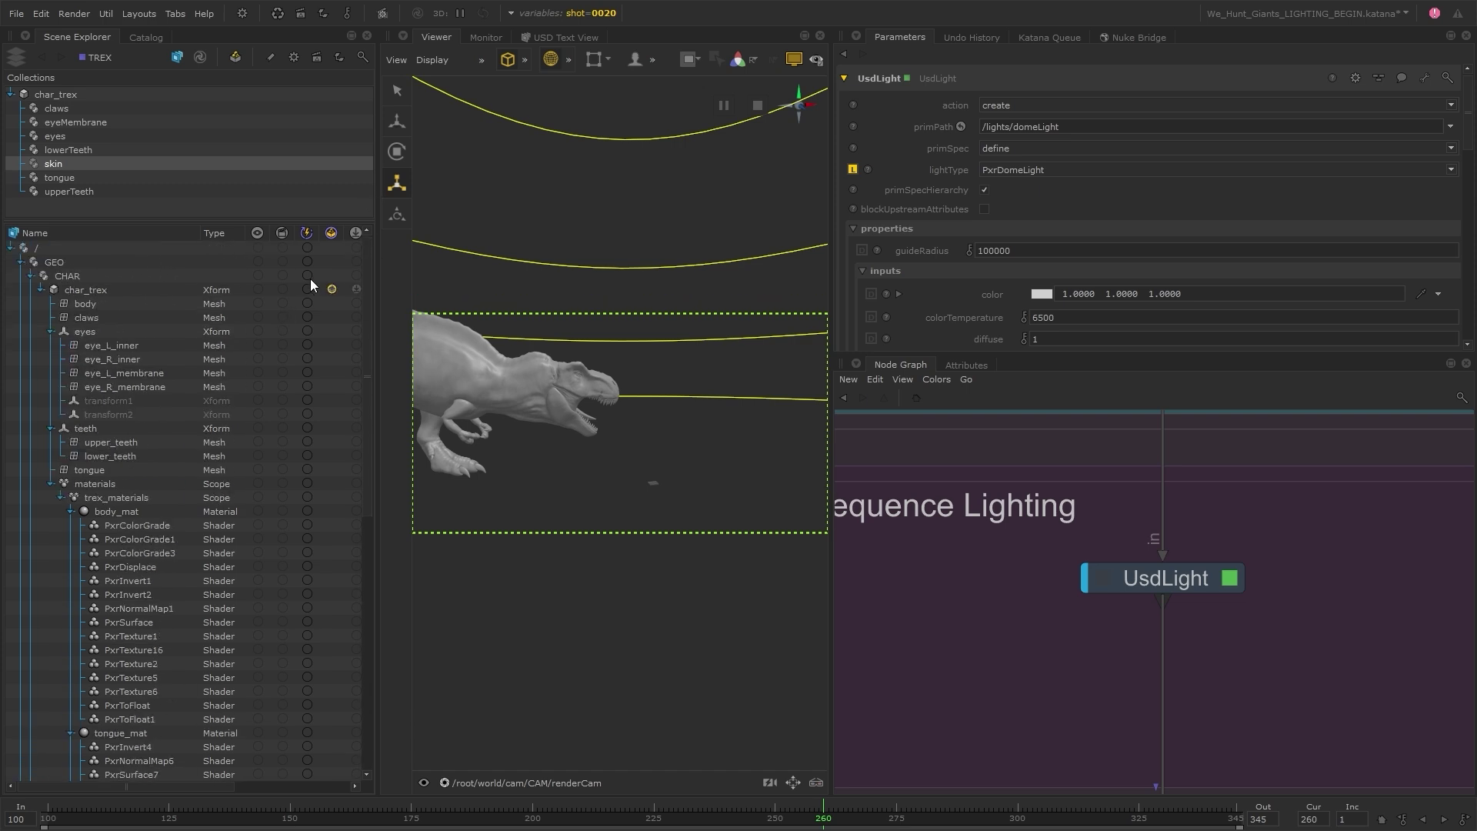
click(308, 247)
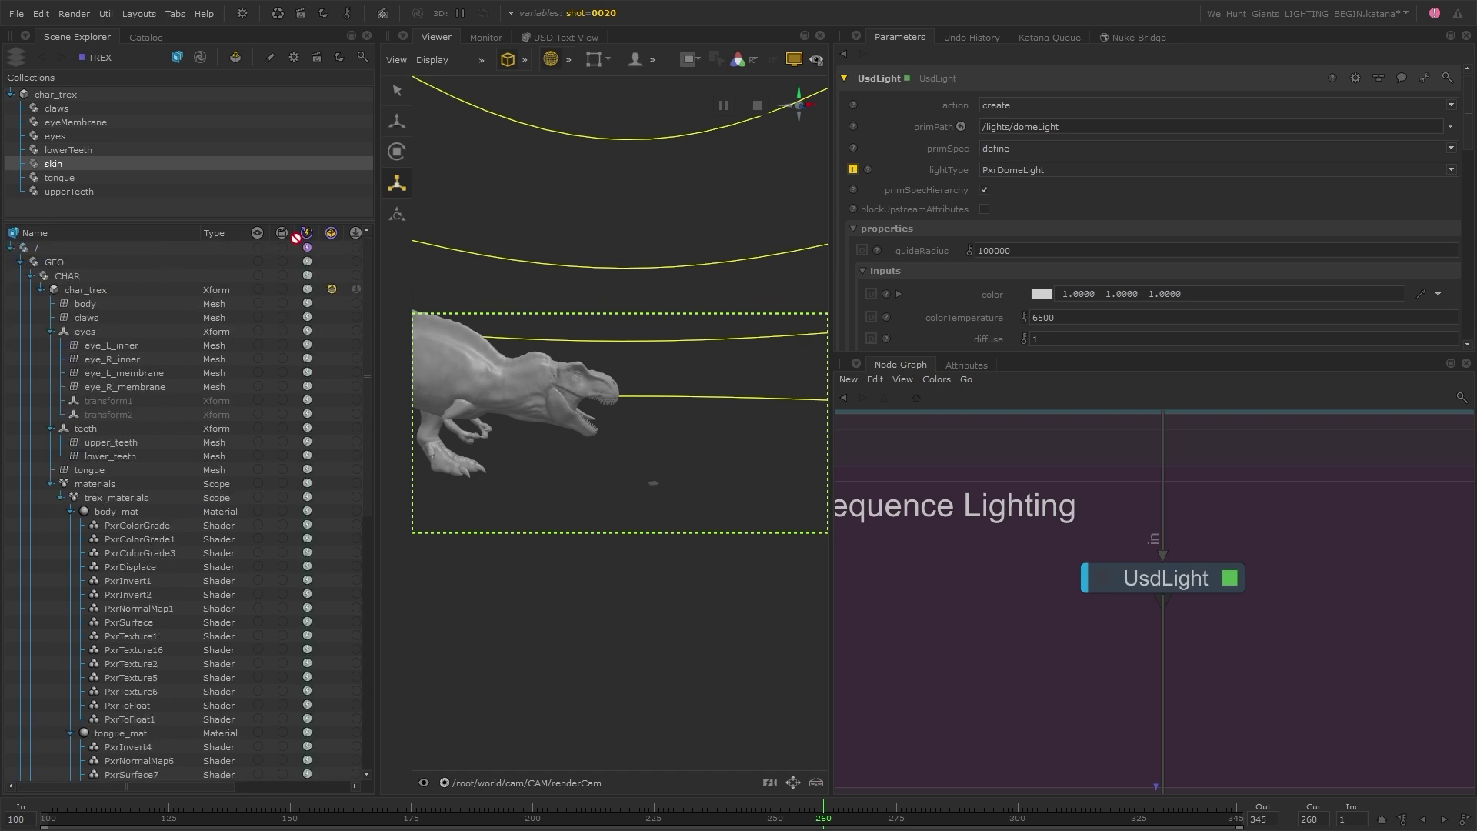
click(200, 58)
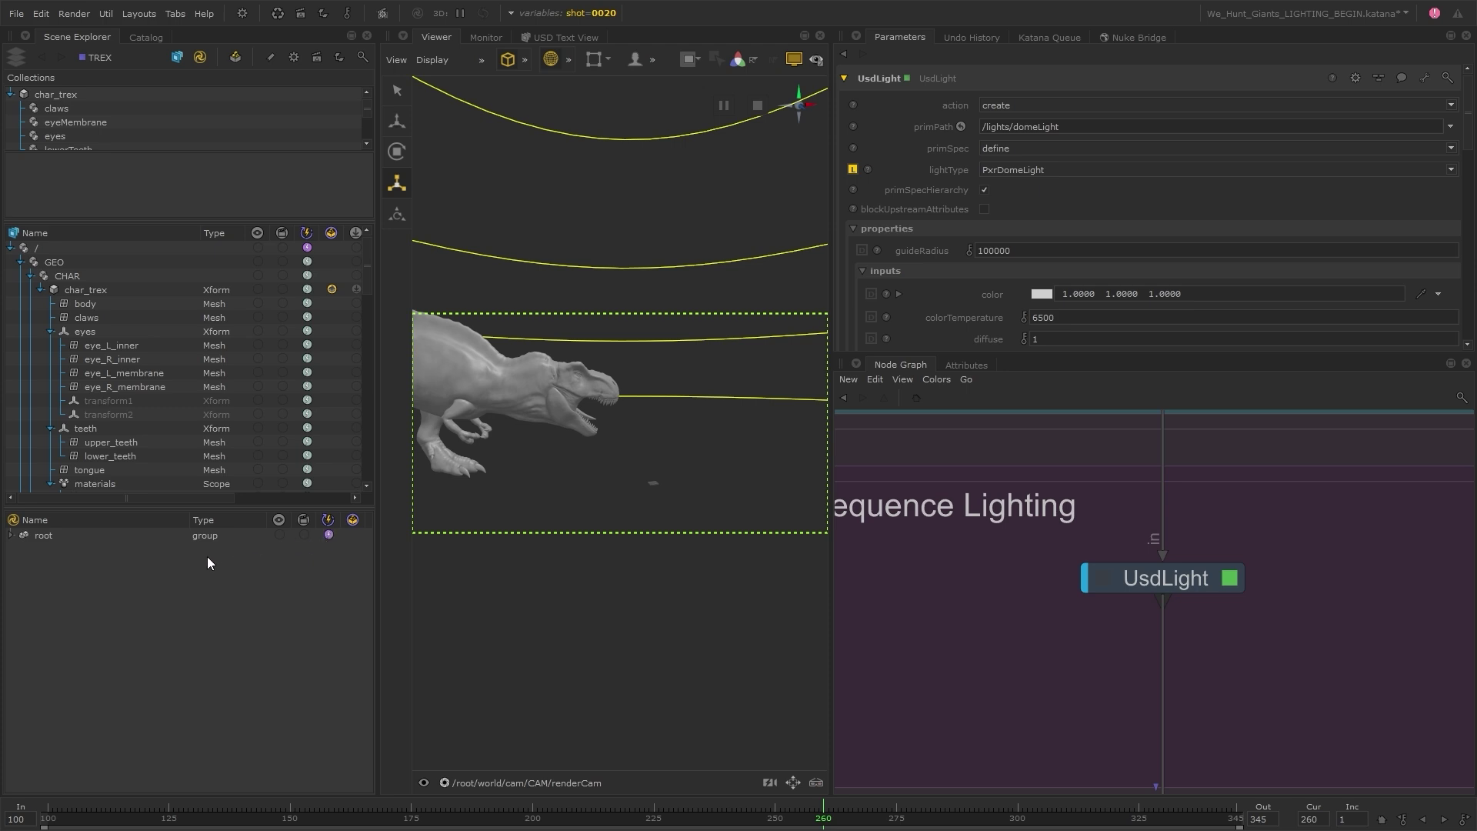
click(207, 61)
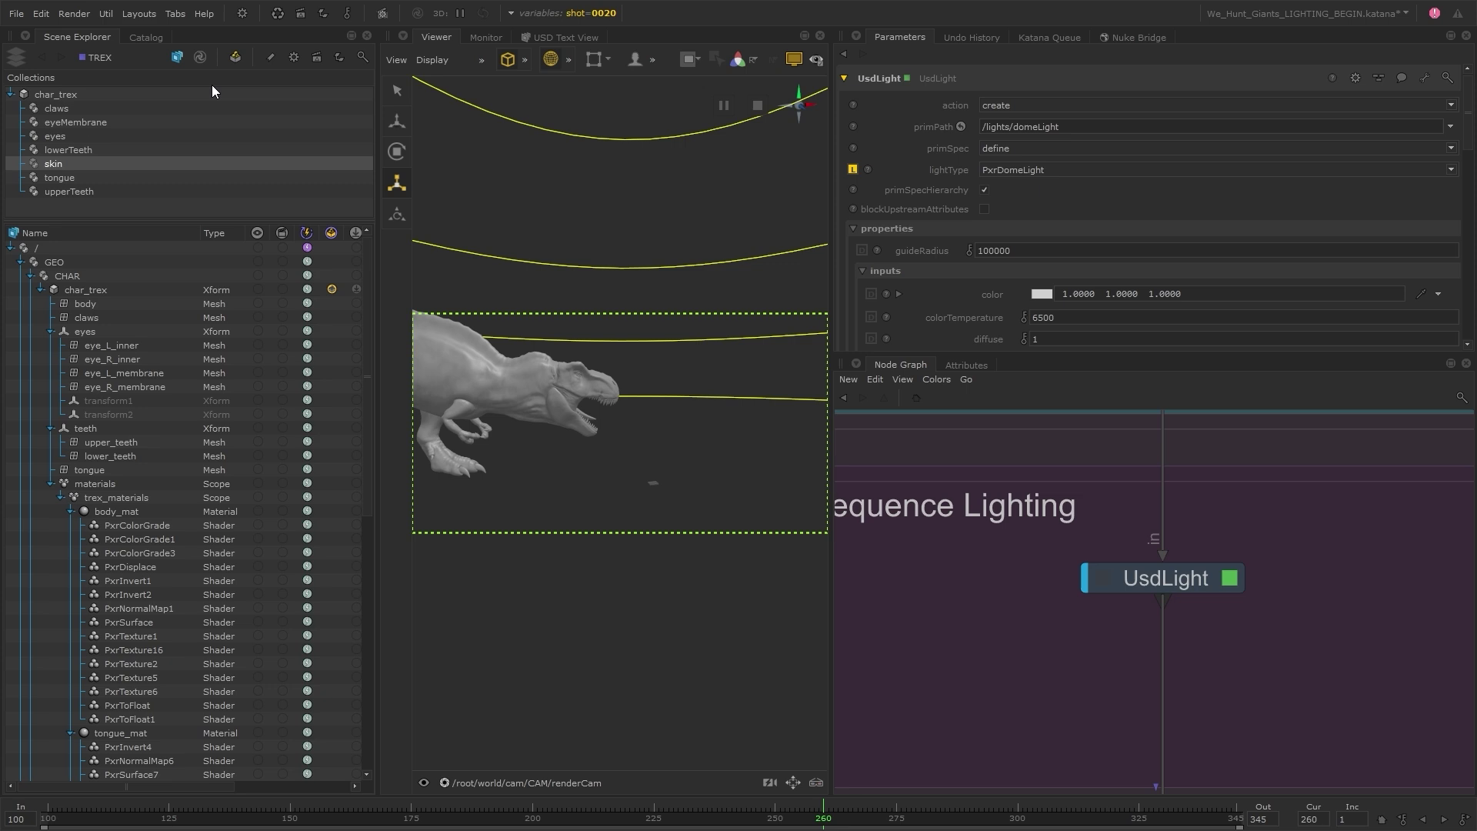
click(87, 16)
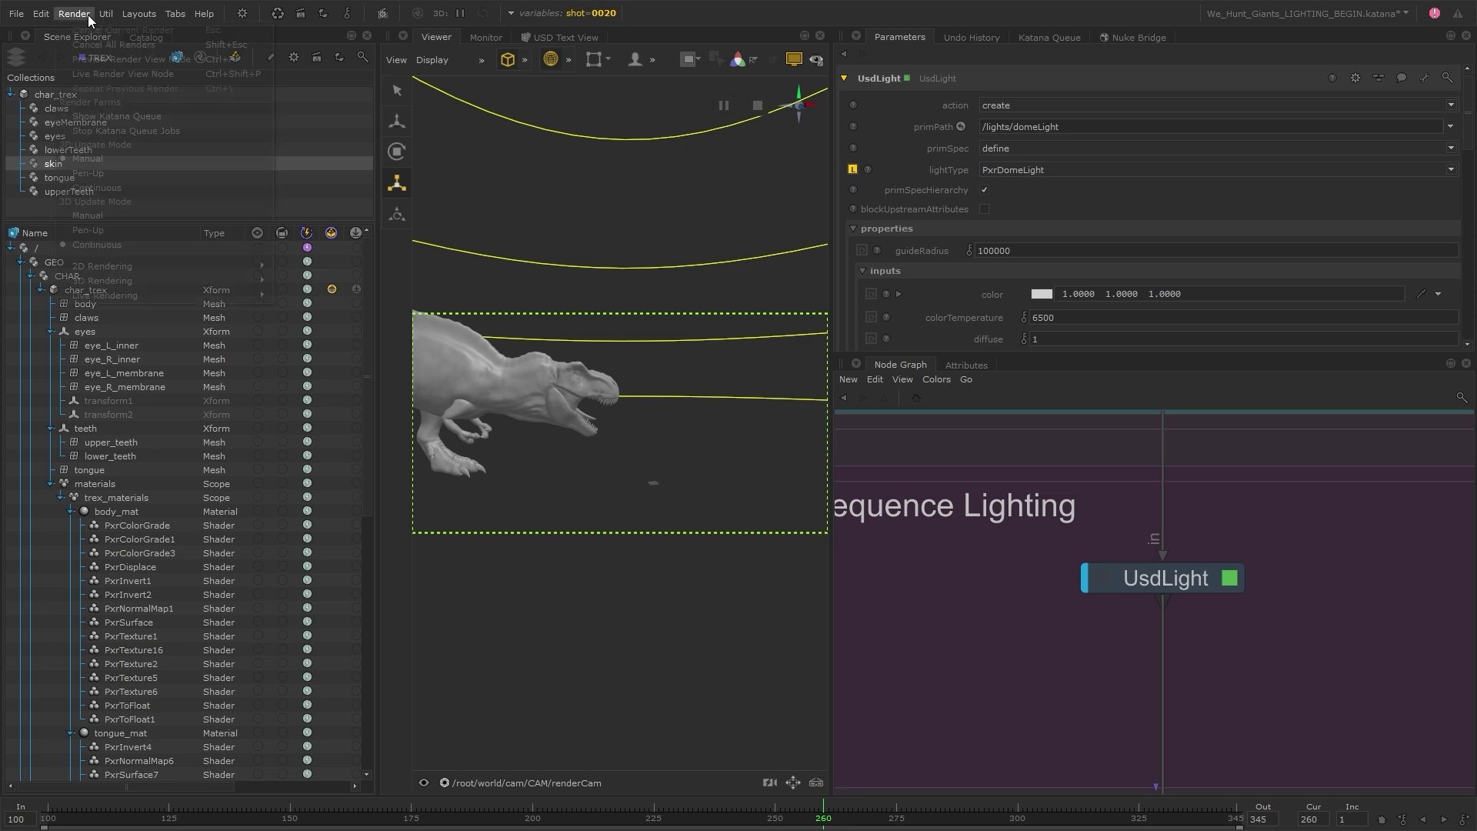
click(98, 73)
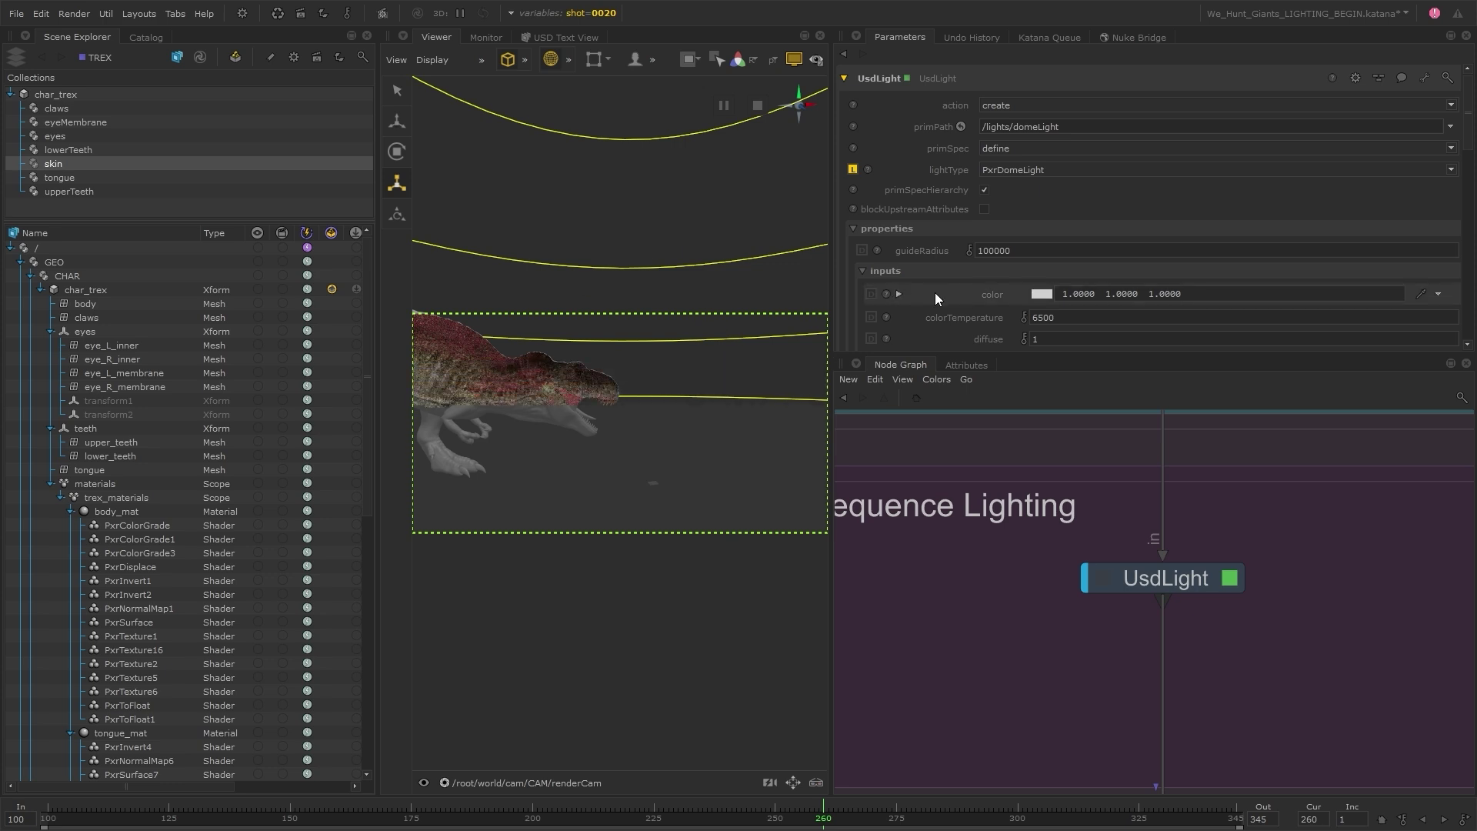
Test the dome light's intensity at 5 in the live render and set it back to 1.
mouse_move(935, 293)
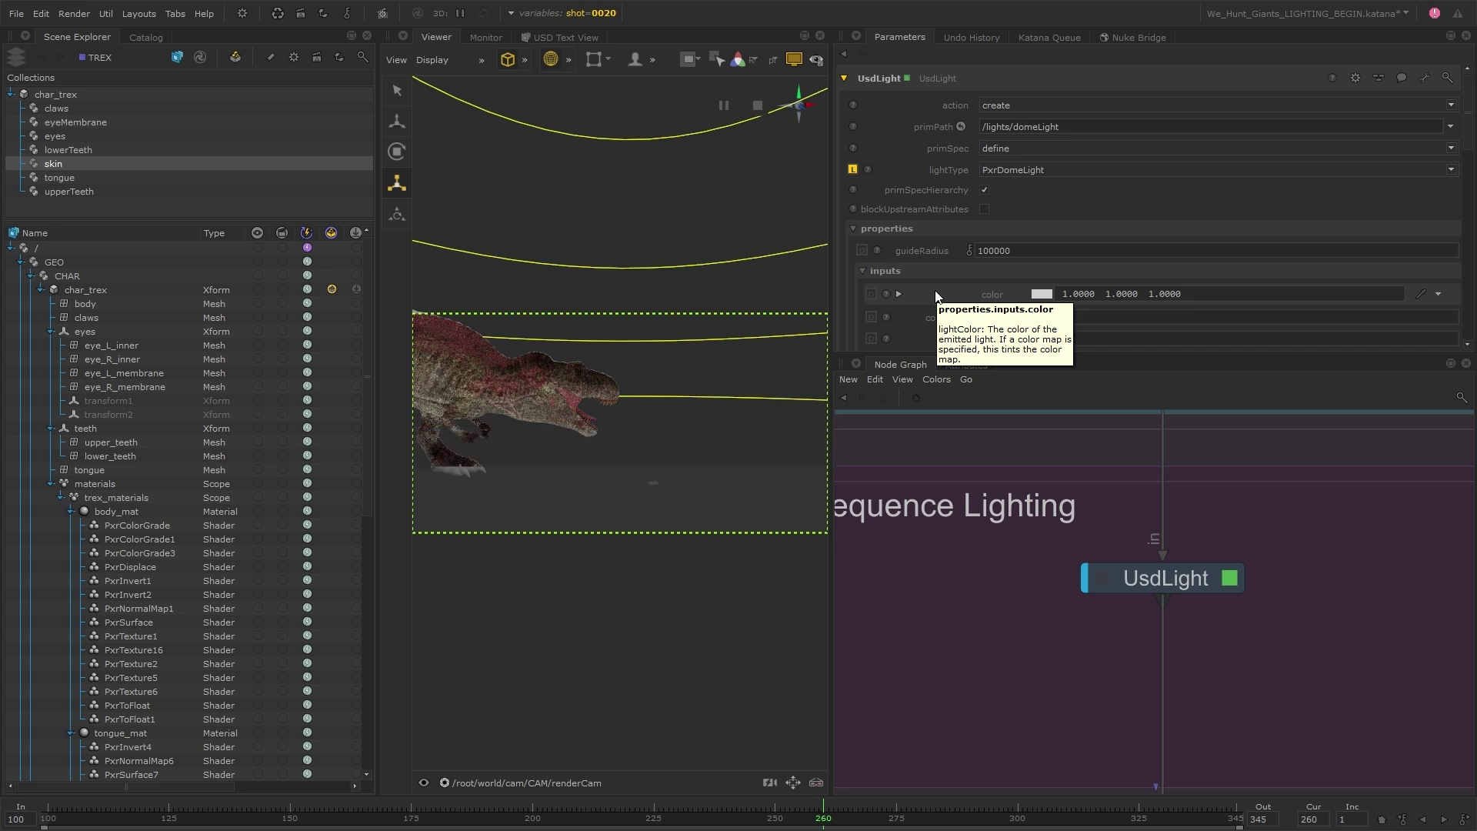
scroll(910, 313, down, 3)
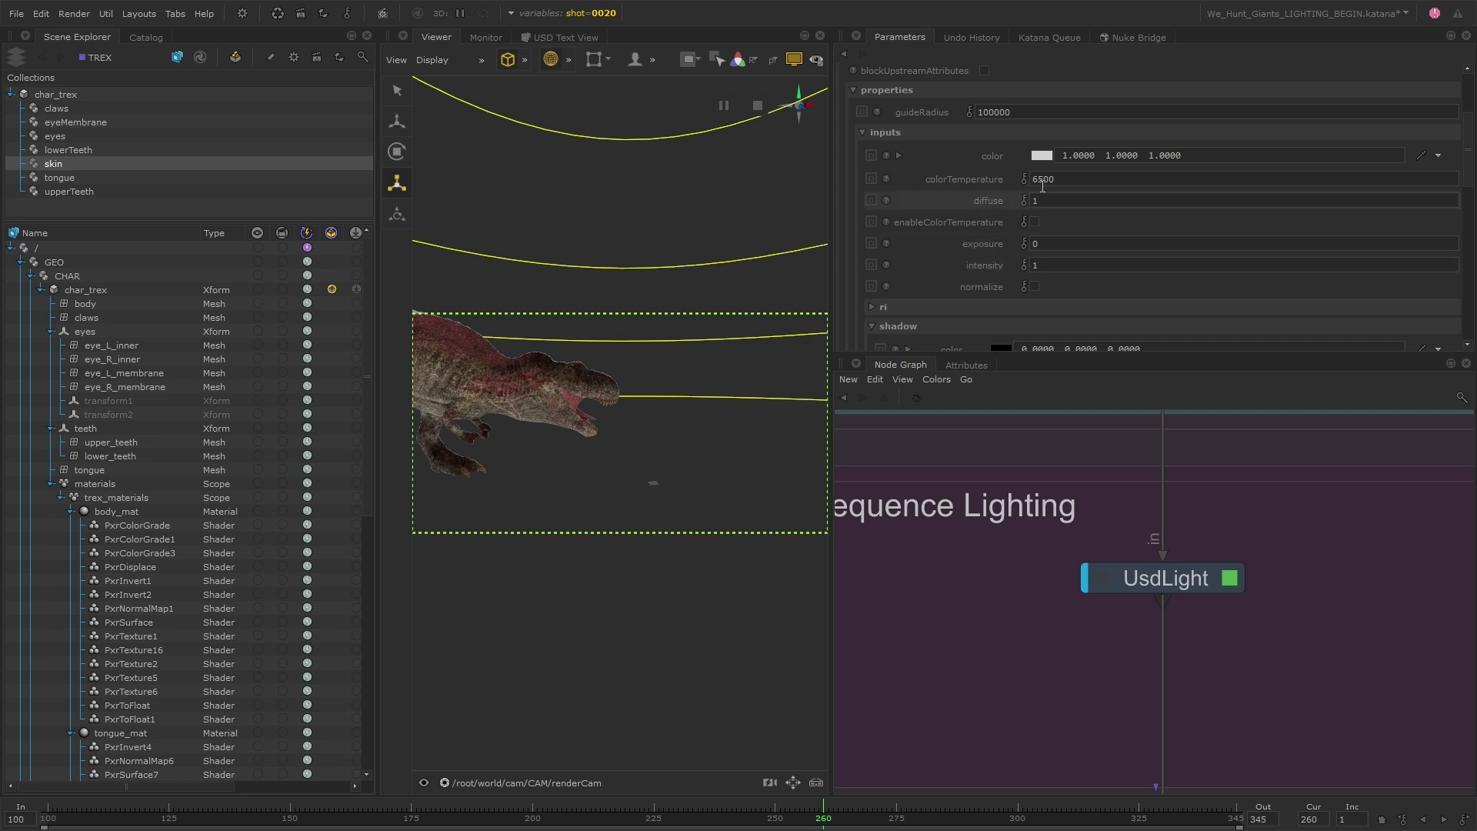
double_click(1058, 265)
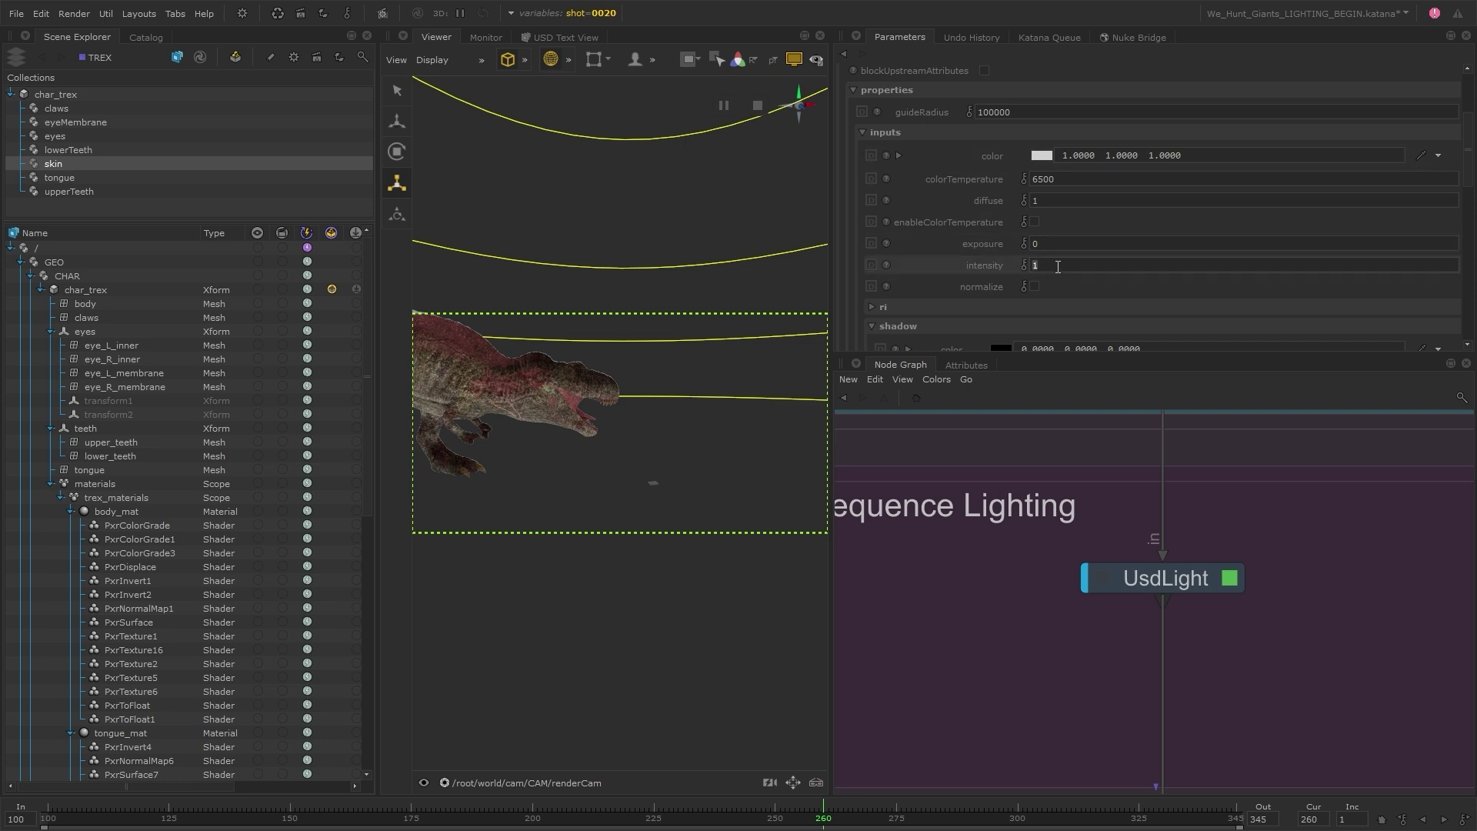
double_click(1058, 264)
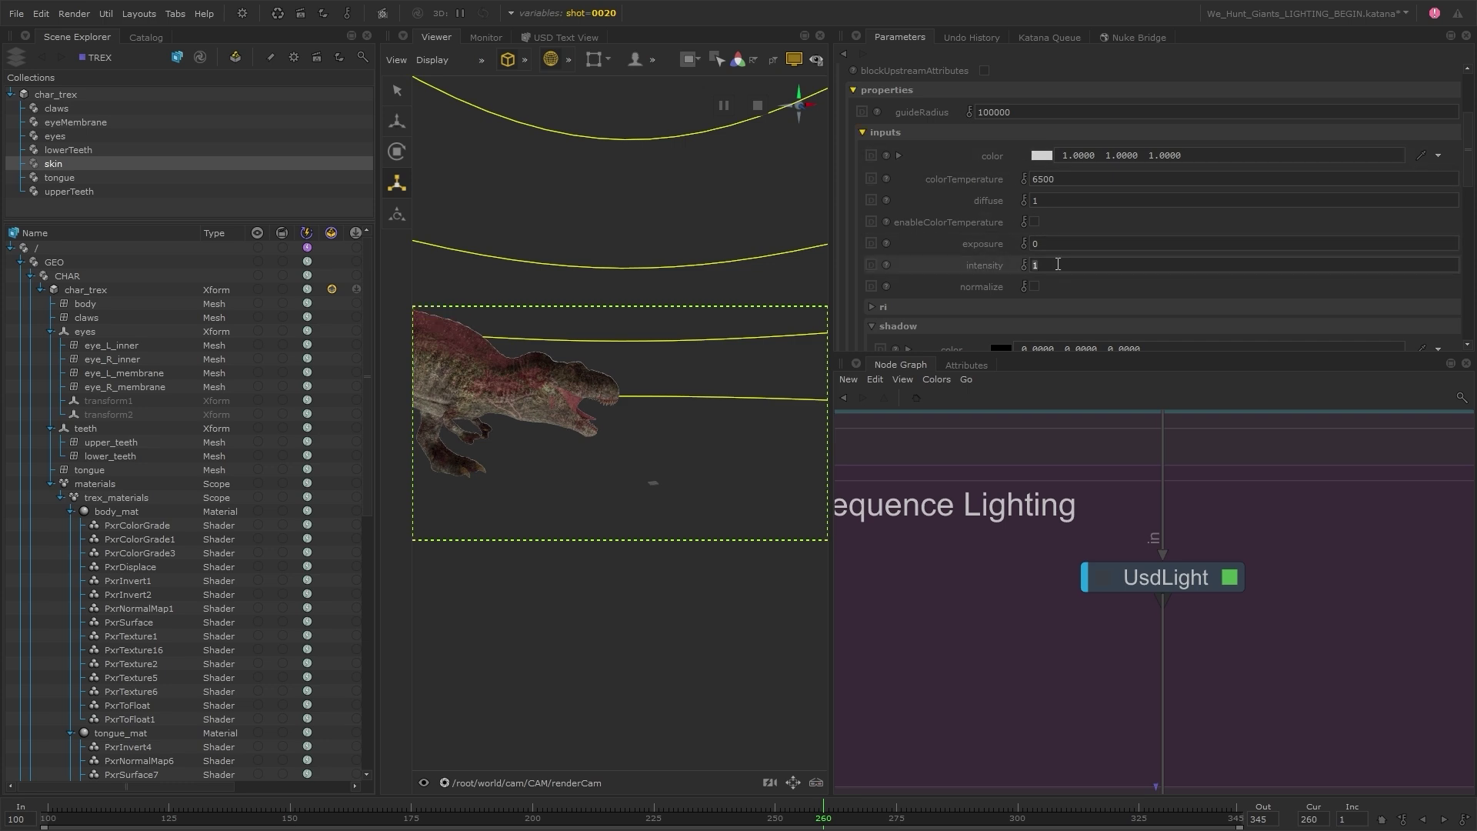
text(5)
key(Return)
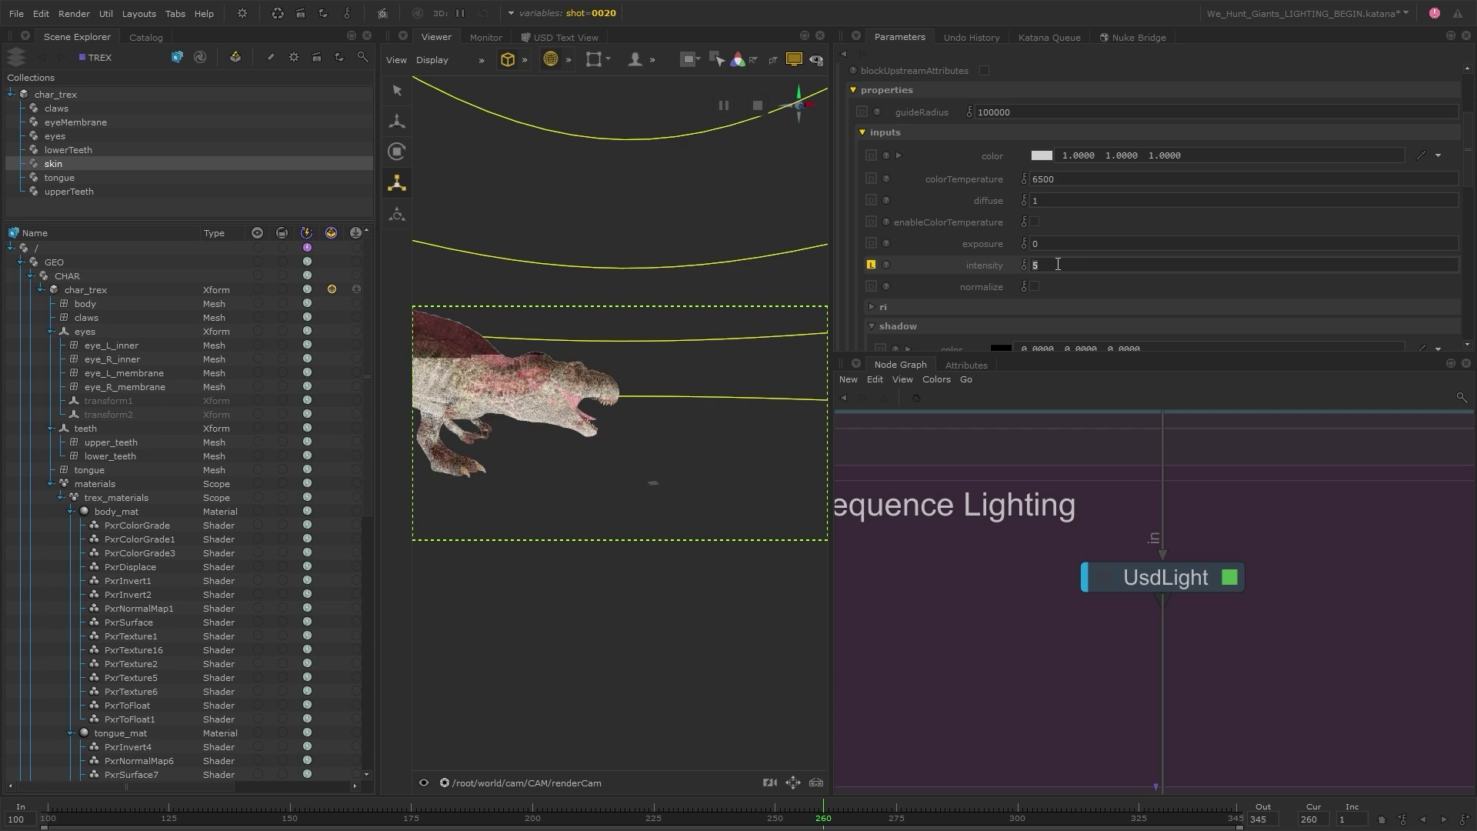
text(1)
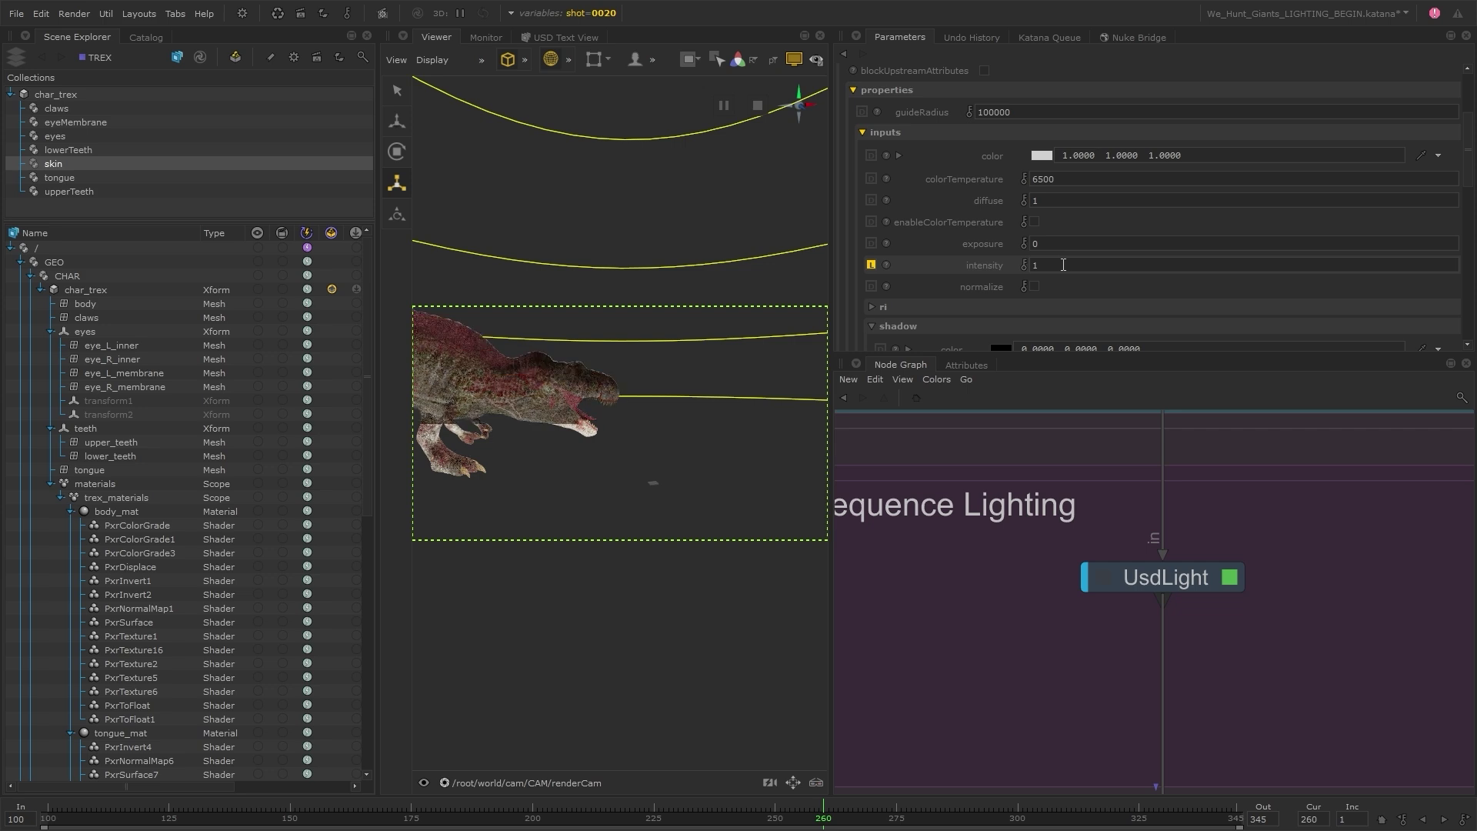
Show the live render in the monitor and set the catalog's external image 8, the snowy forest plate, as its underlay.
click(150, 37)
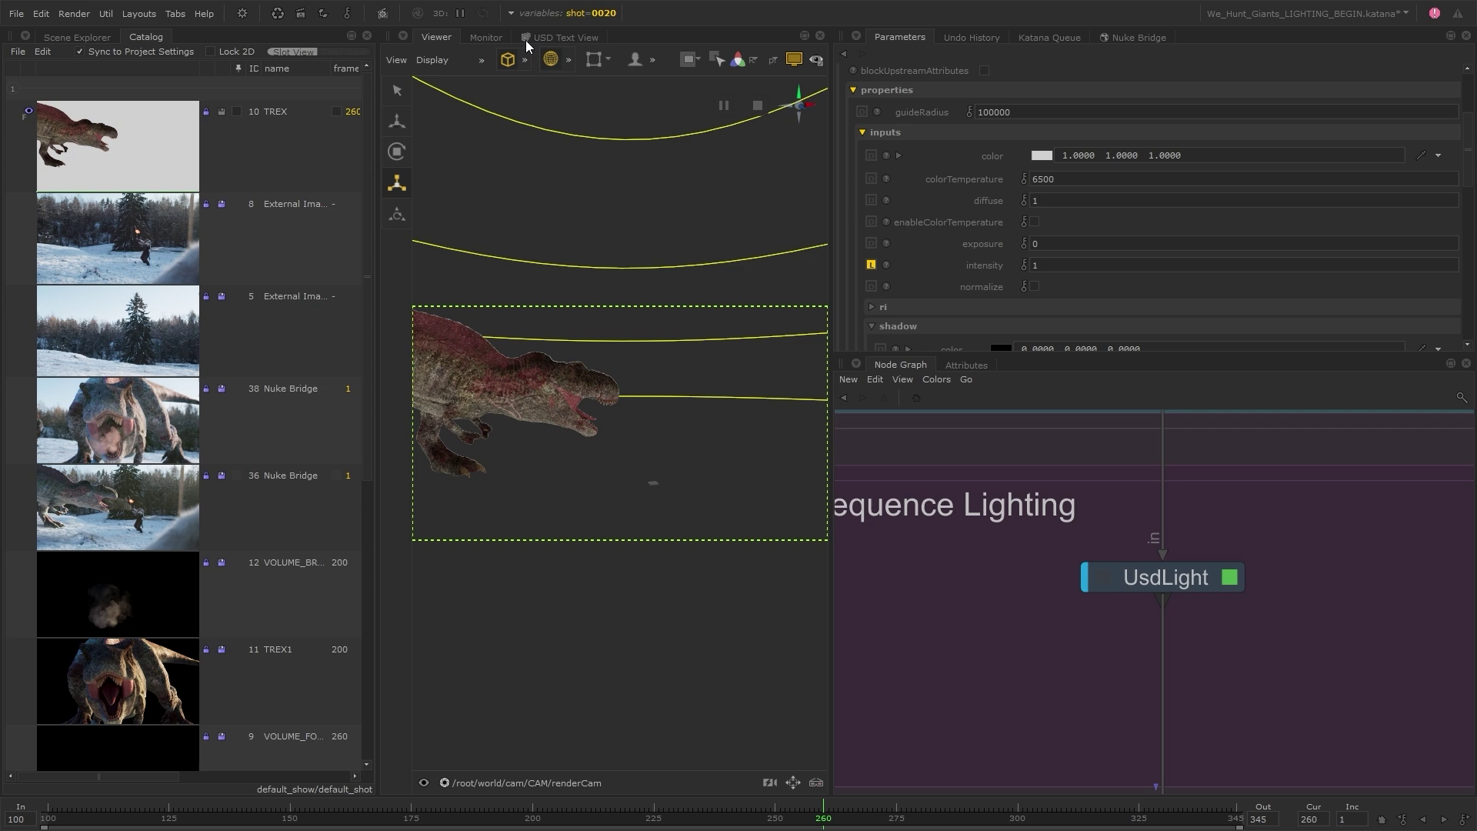
click(488, 37)
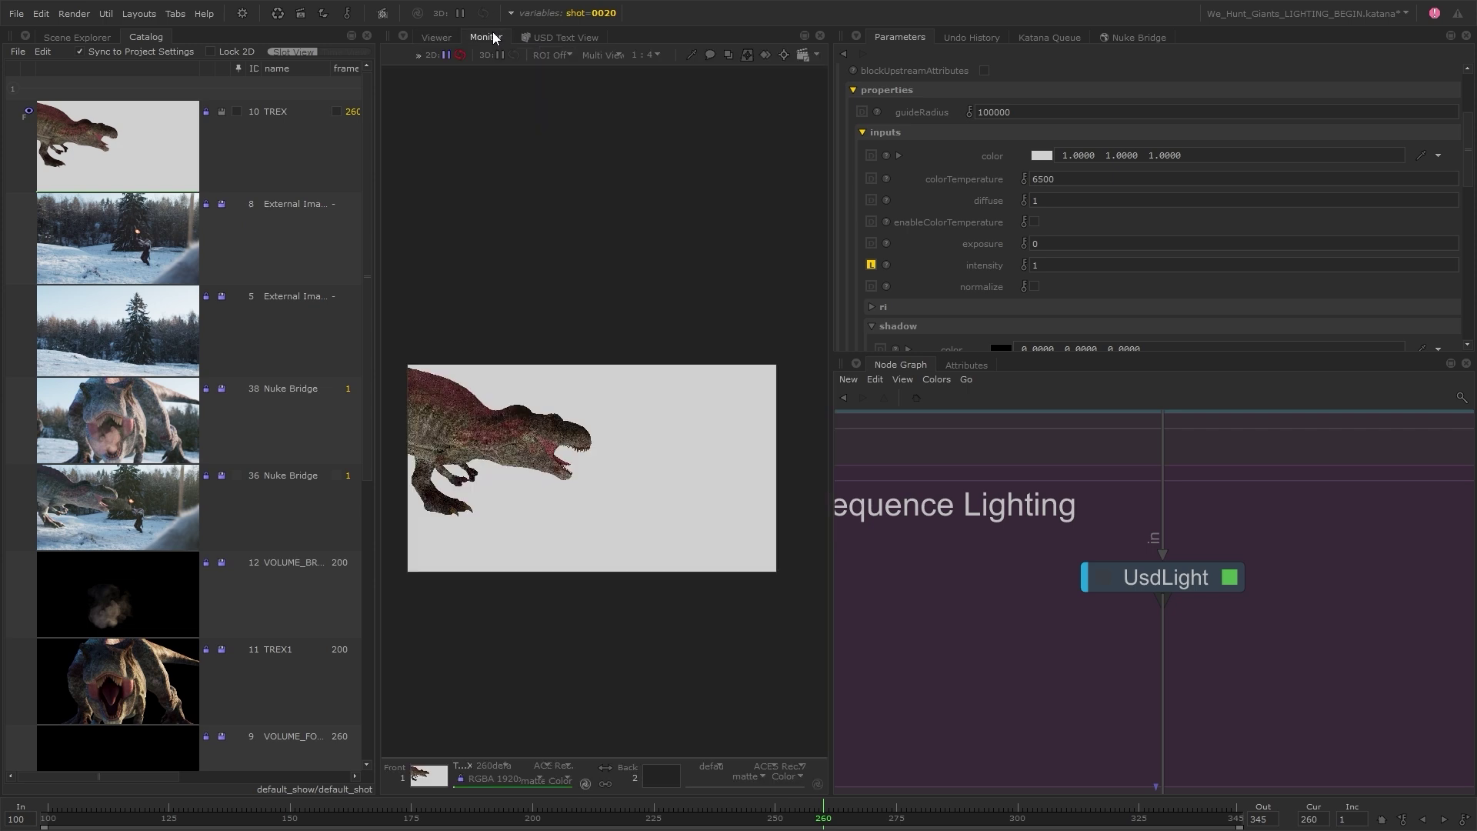
click(730, 56)
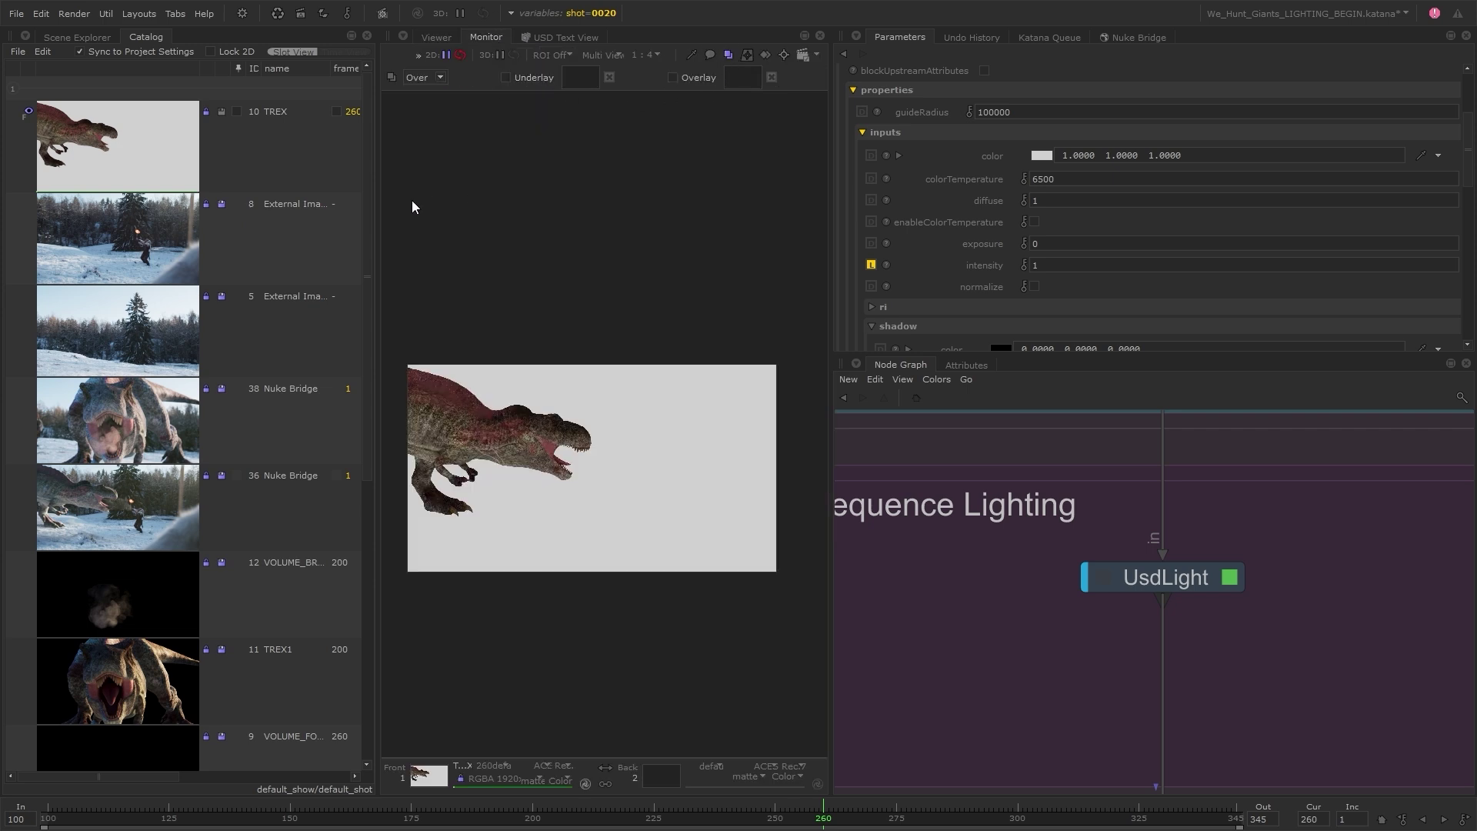
drag(234, 218, 579, 77)
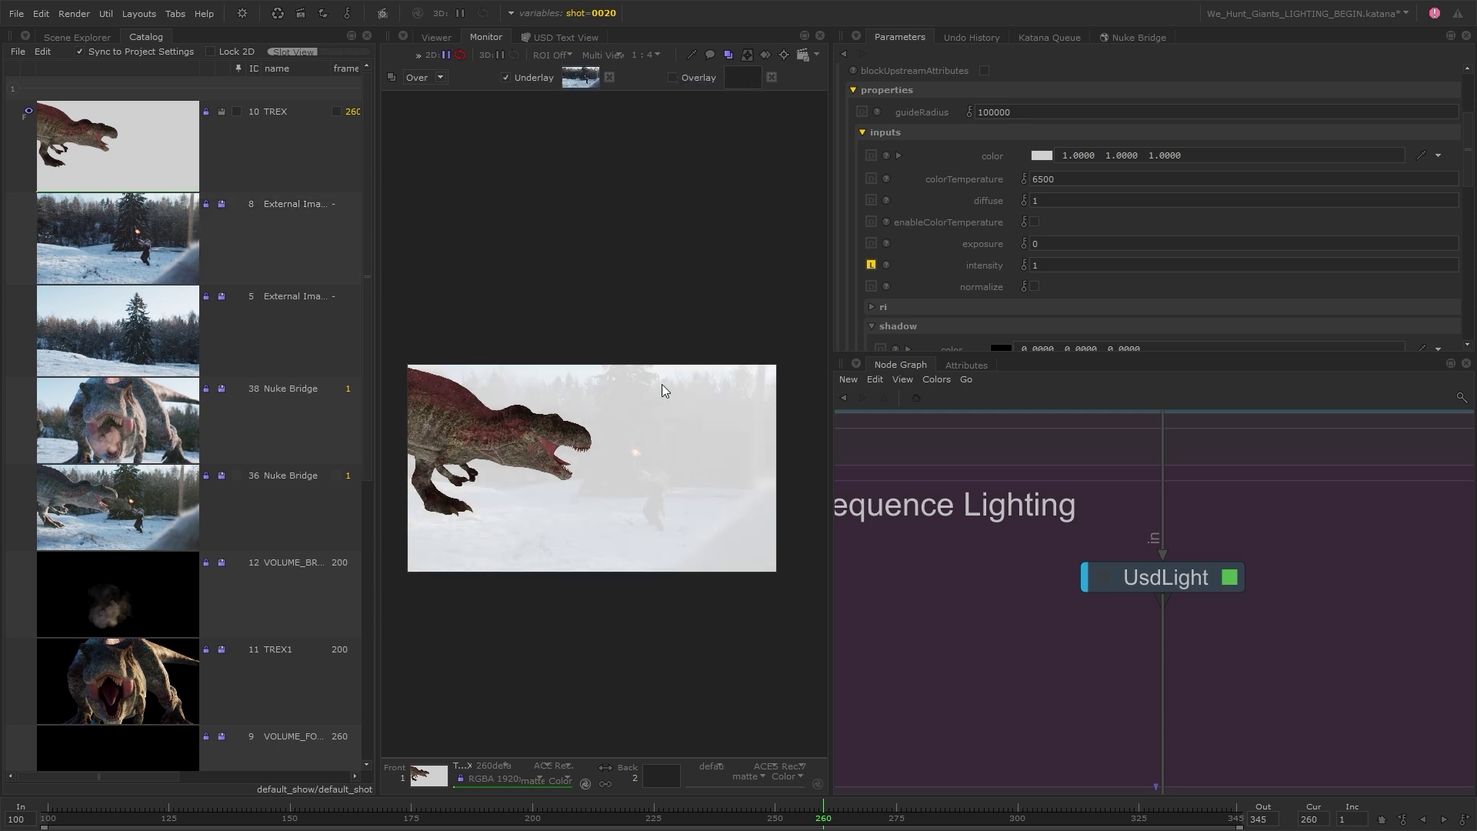
Examine how the rendered dinosaur and the dome light background sit over the snowy forest underlay.
middle_drag(600, 453, 583, 377)
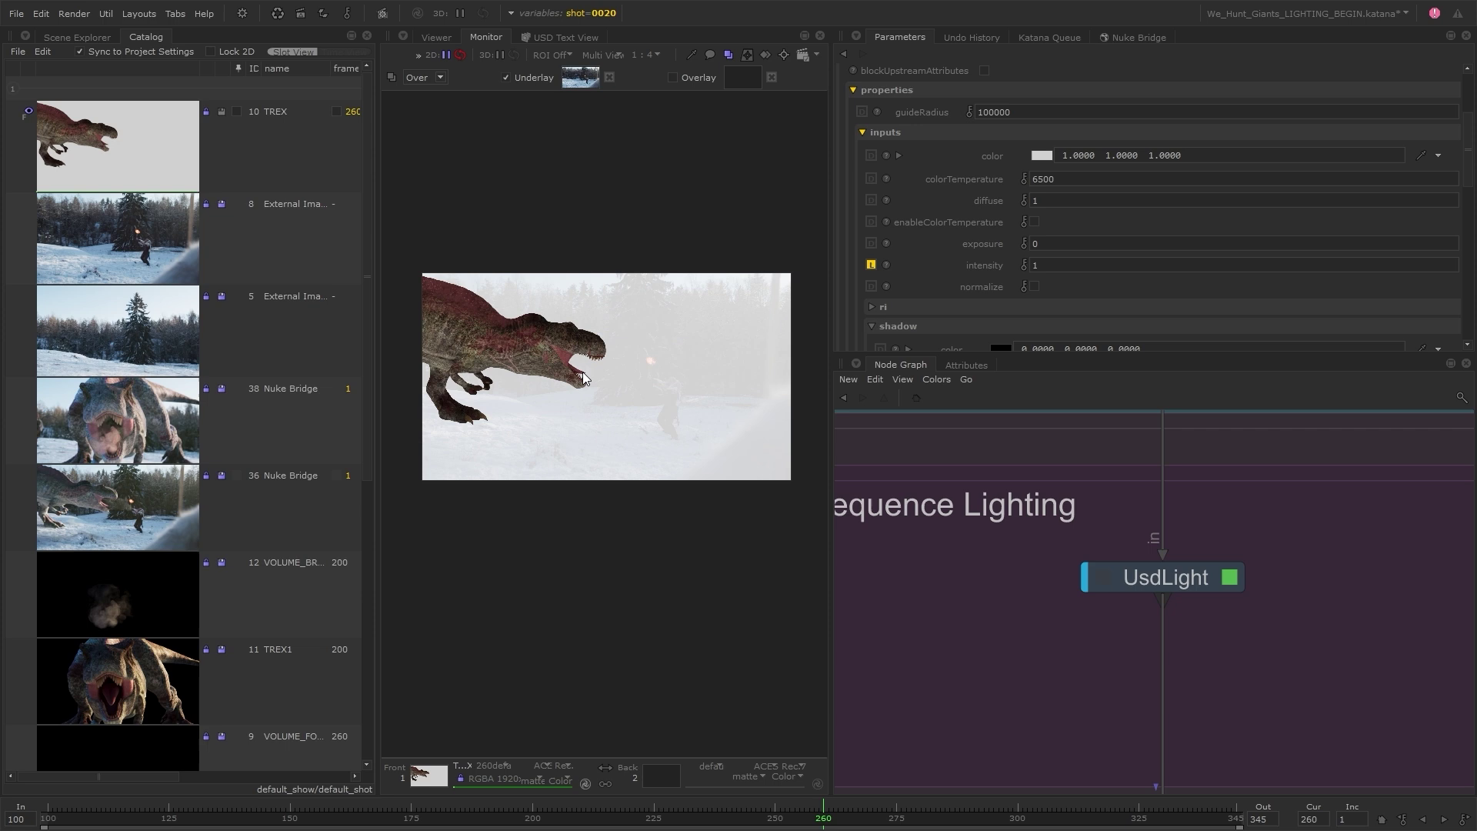
scroll(597, 400, up, 2)
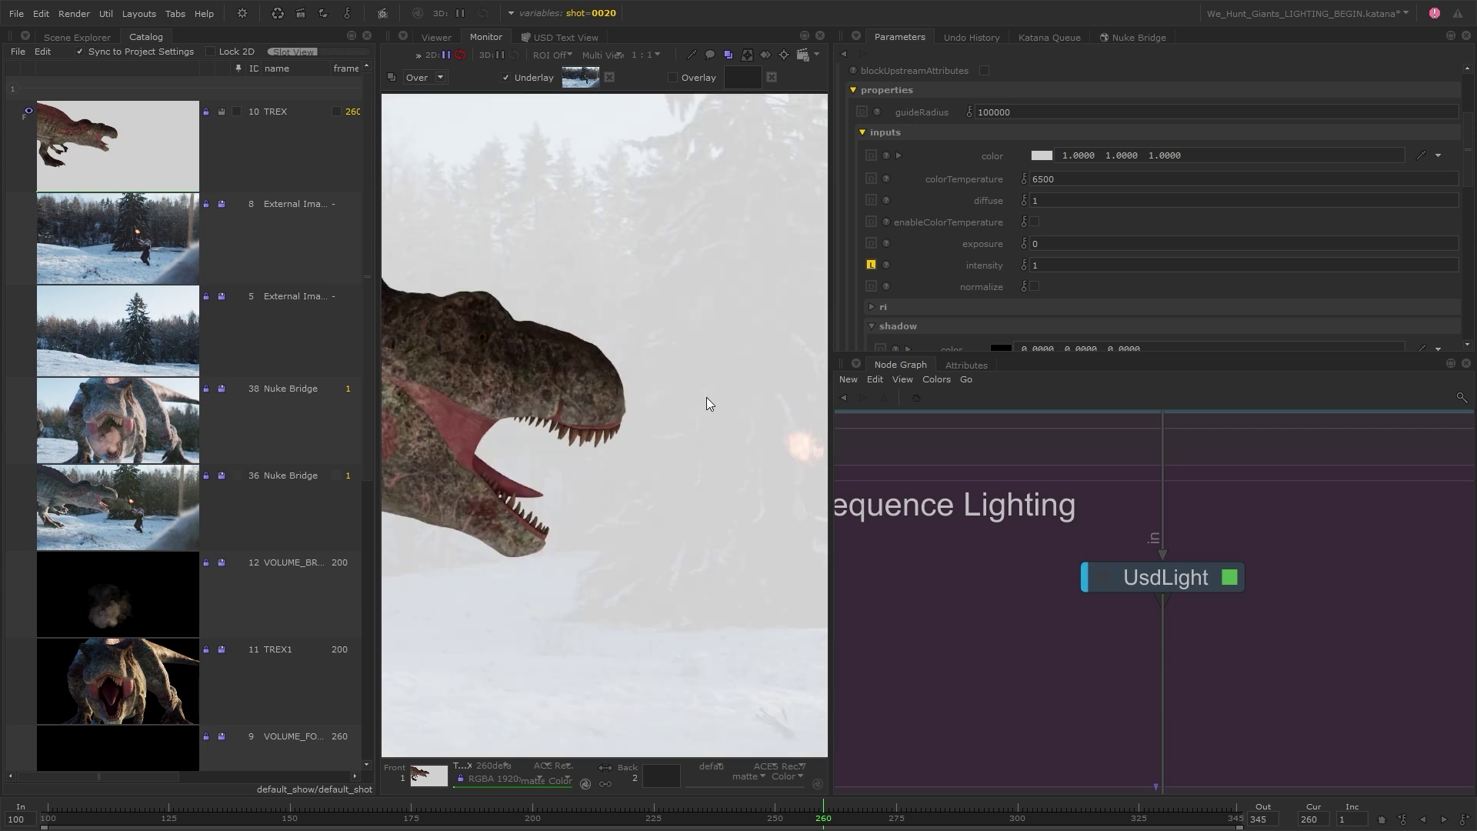
middle_drag(752, 408, 592, 380)
scroll(593, 380, down, 1)
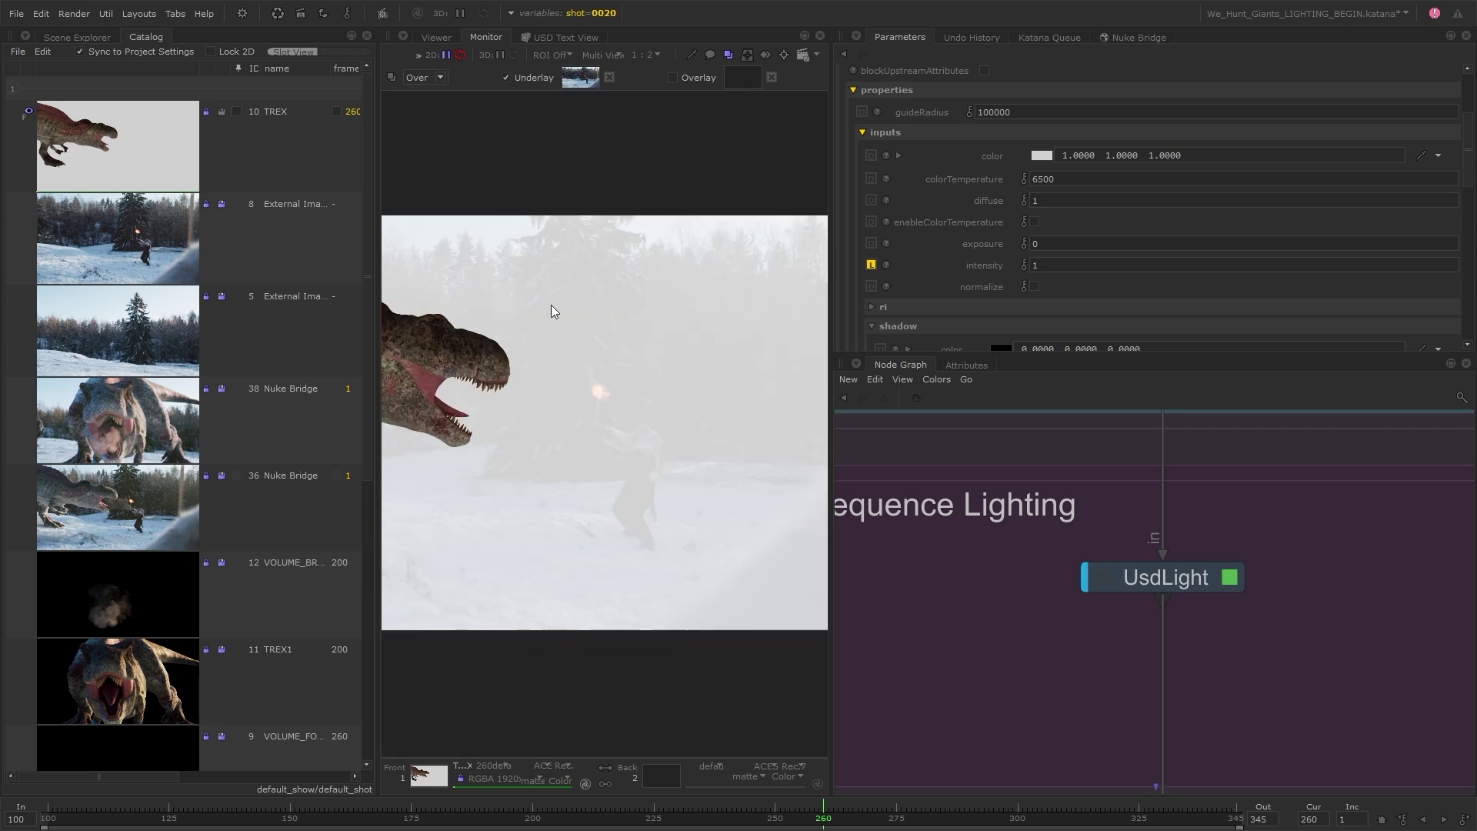
middle_drag(550, 308, 474, 304)
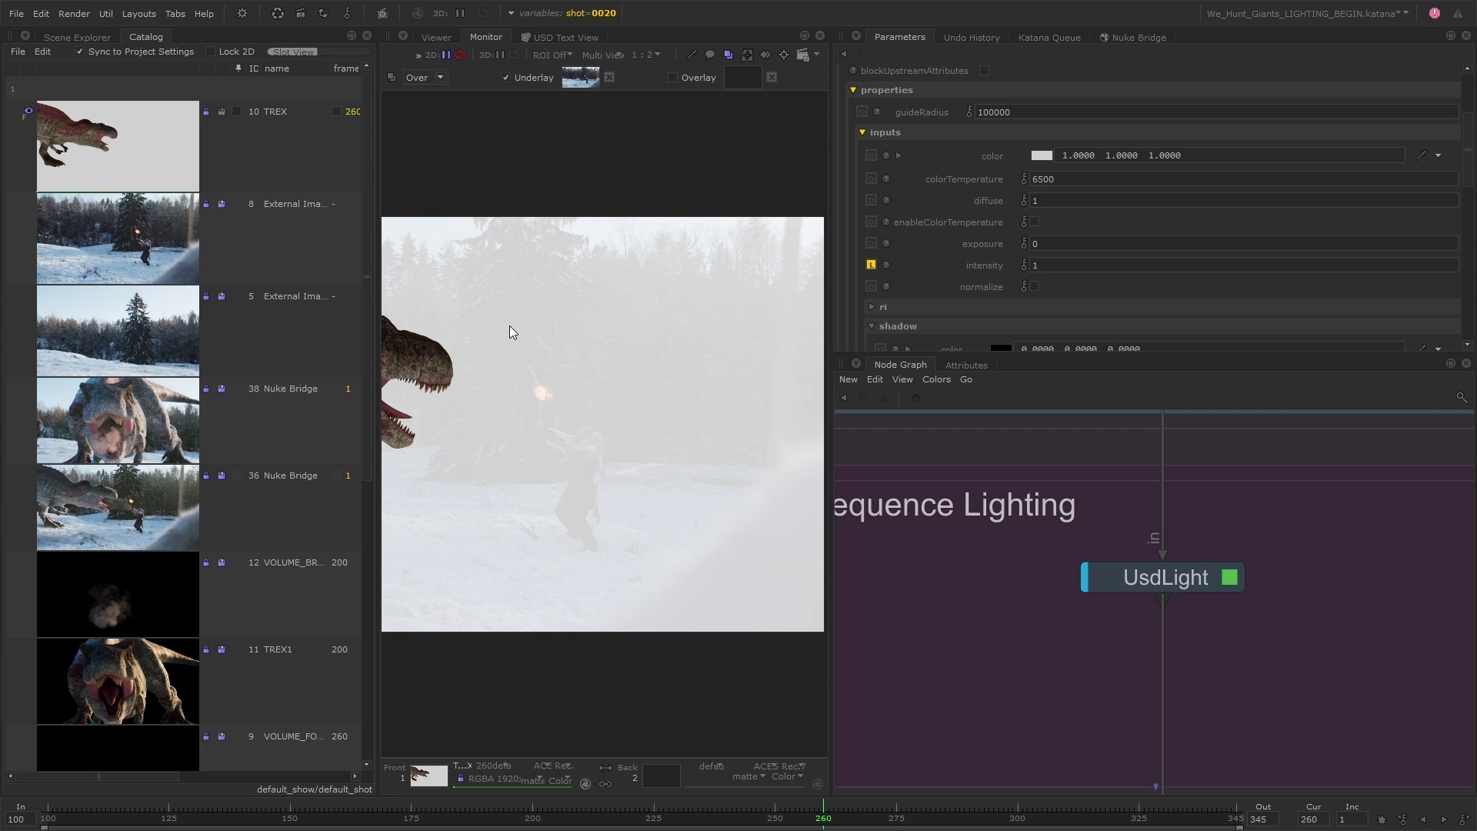
middle_drag(640, 319, 818, 314)
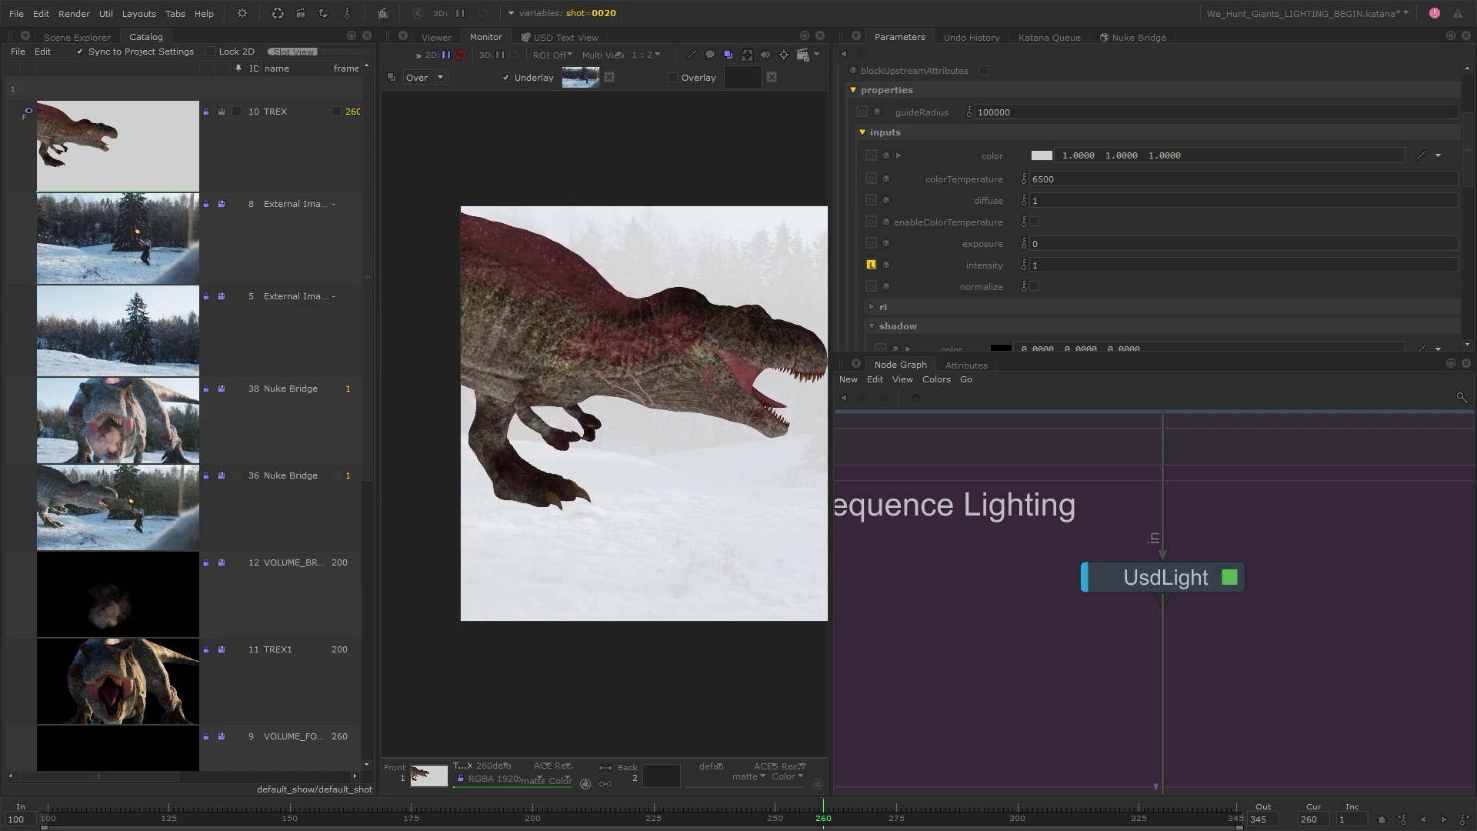
middle_drag(734, 341, 644, 344)
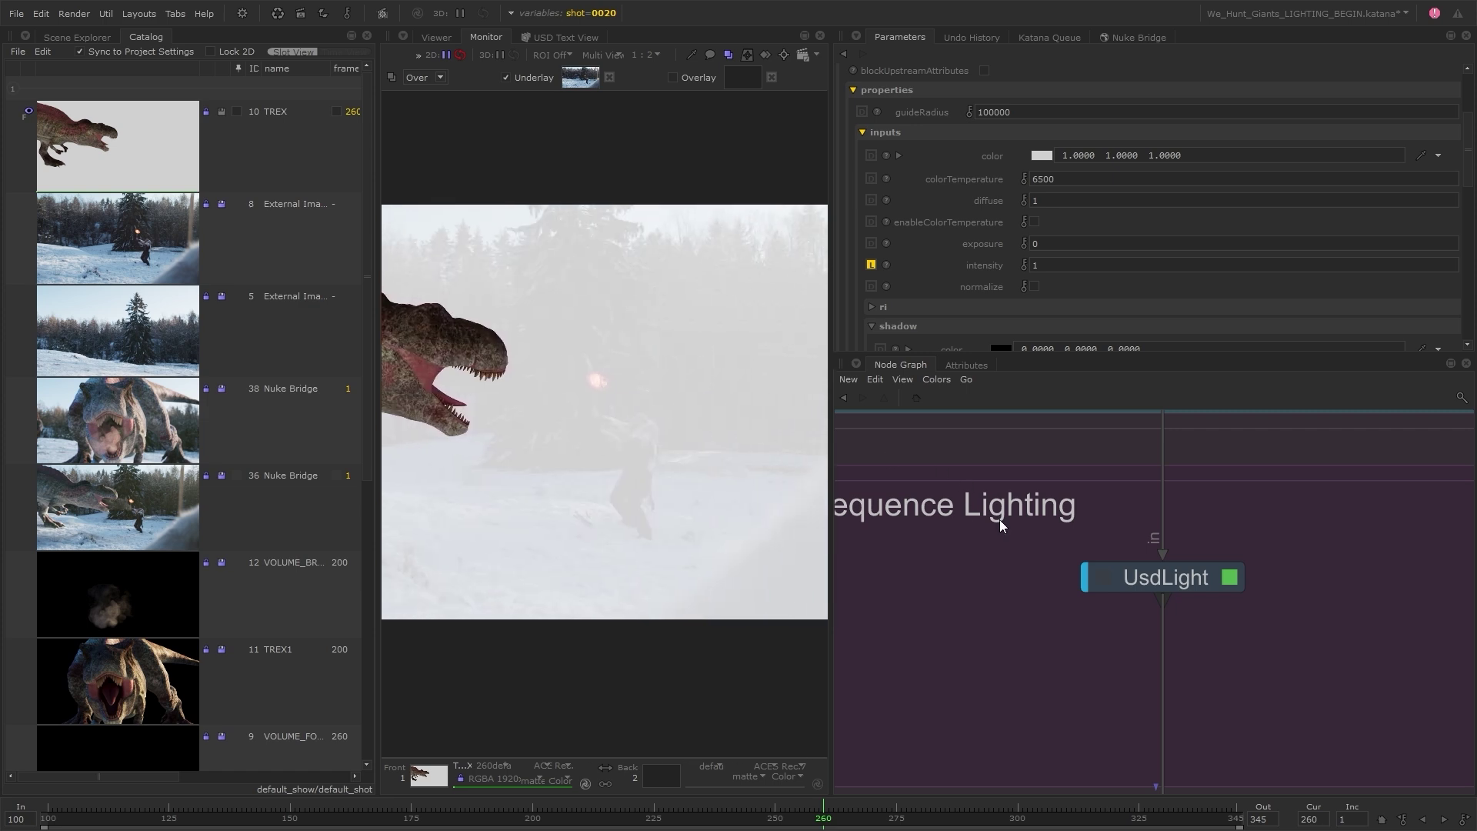
Insert a UsdSchemaSet node into the graph just above Render_Settings and open its parameters for editing.
scroll(1279, 577, down, 5)
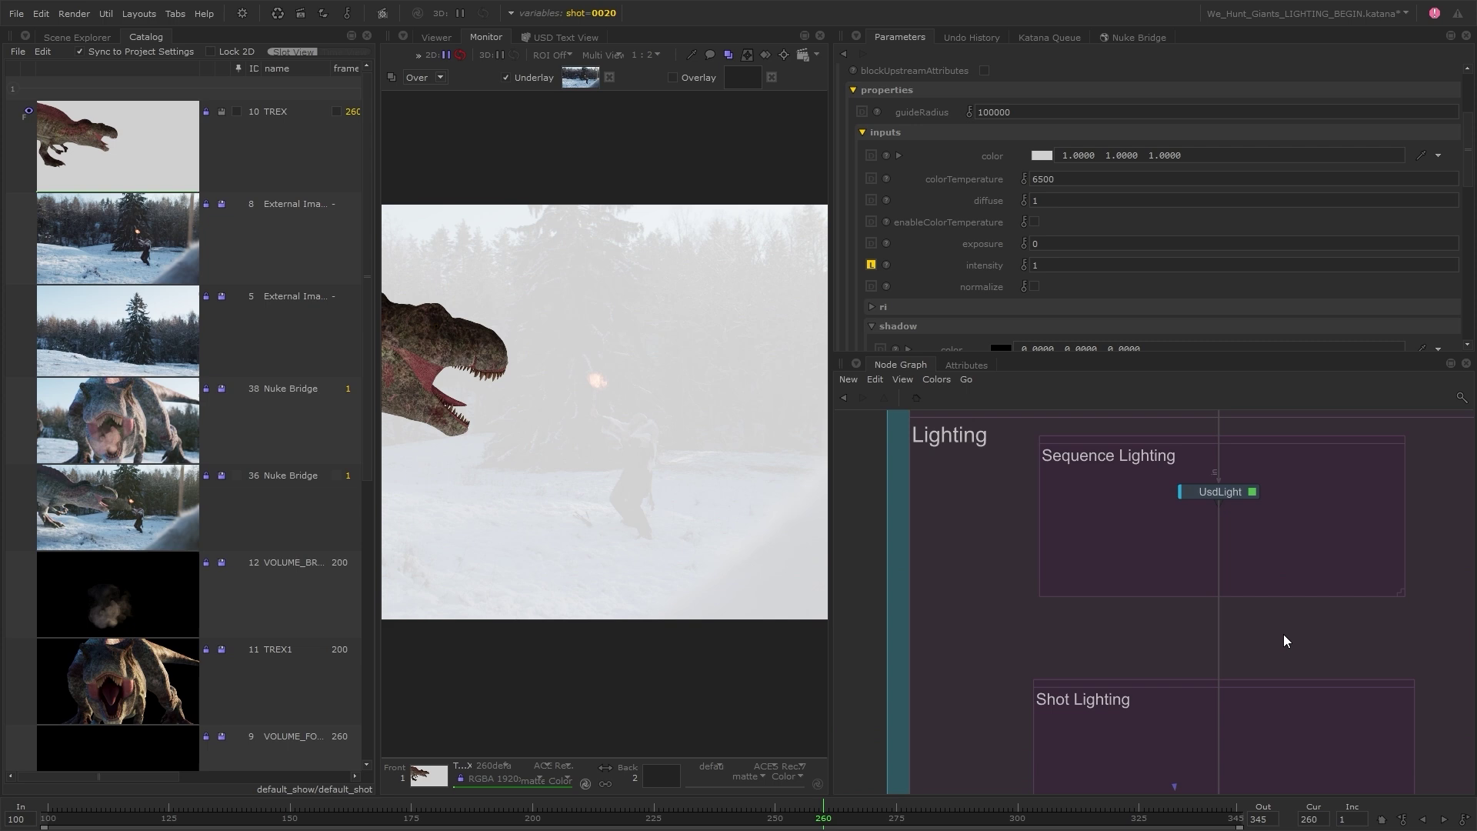
middle_drag(1323, 736, 1291, 555)
scroll(1202, 633, up, 5)
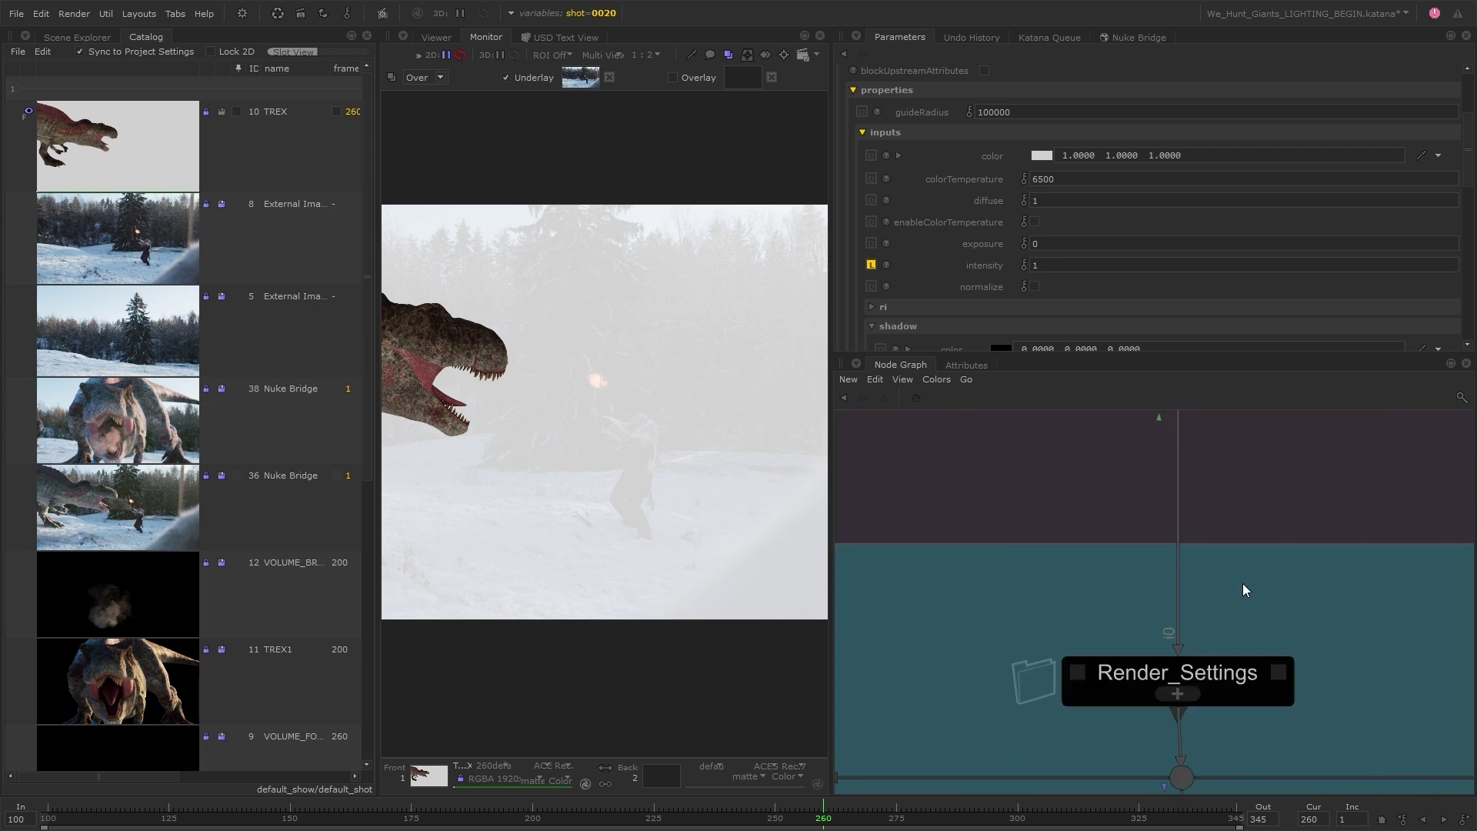
key(Tab)
text(sch)
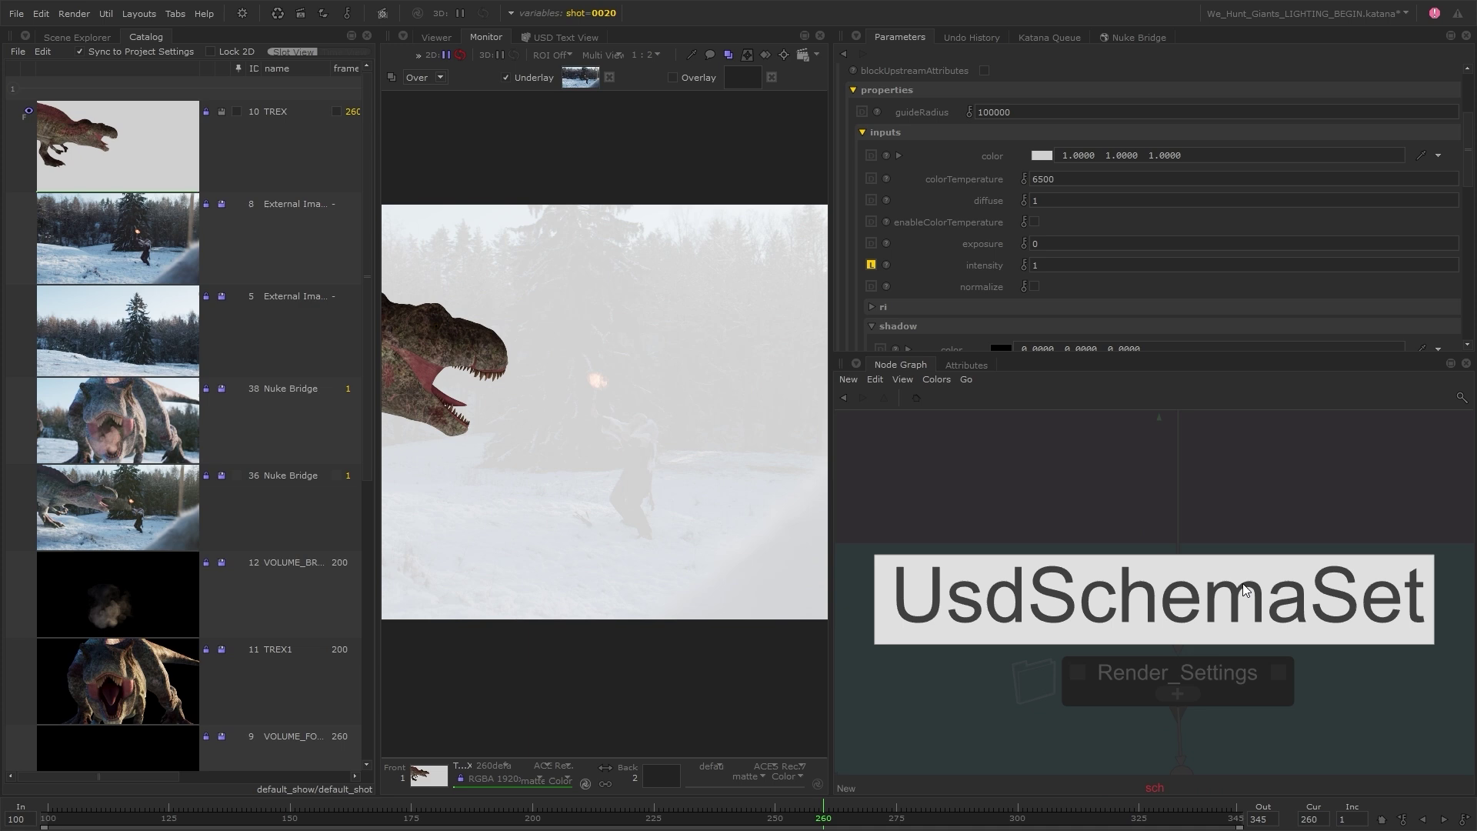
key(Return)
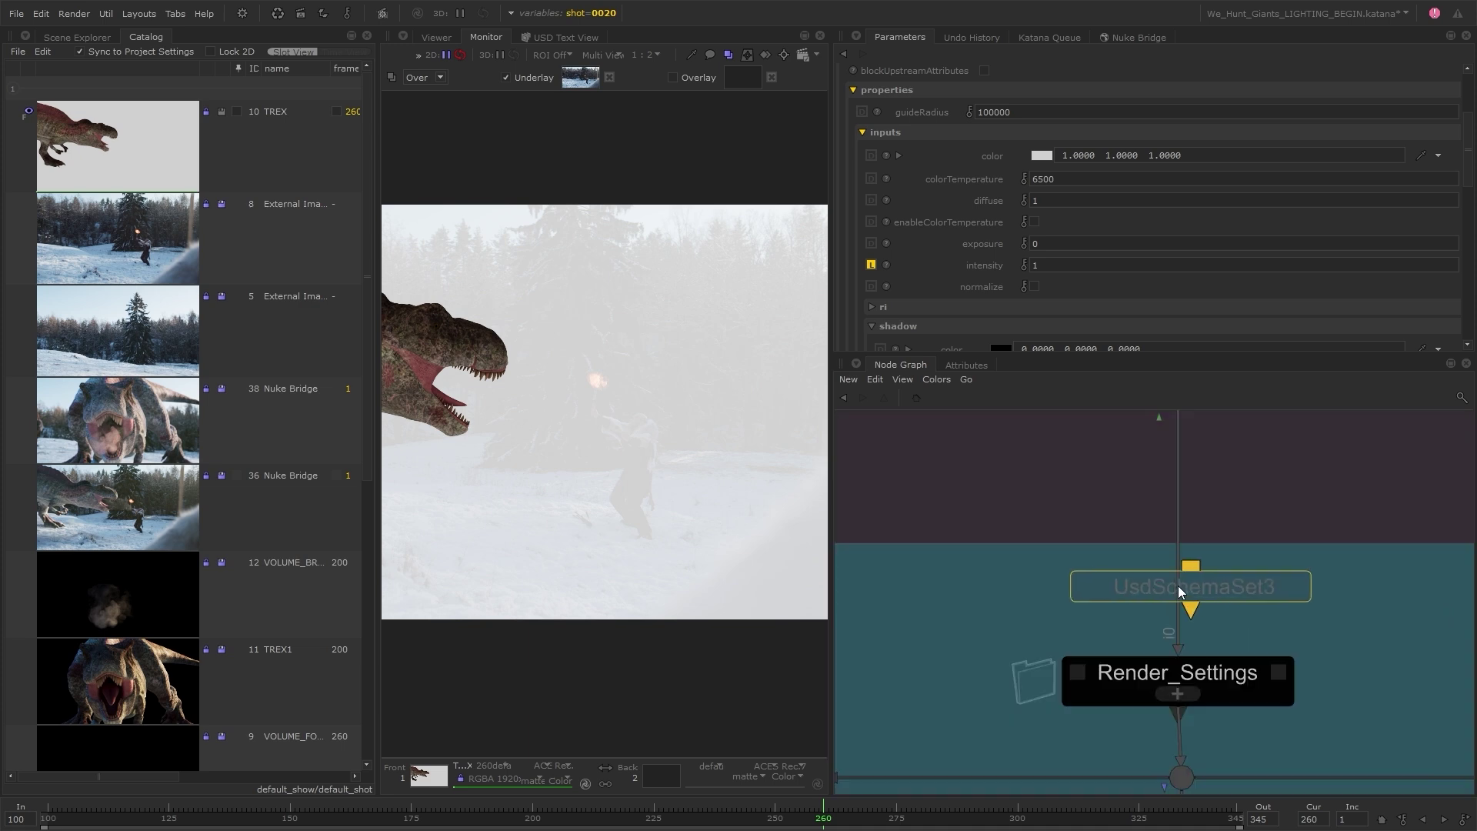
click(1199, 594)
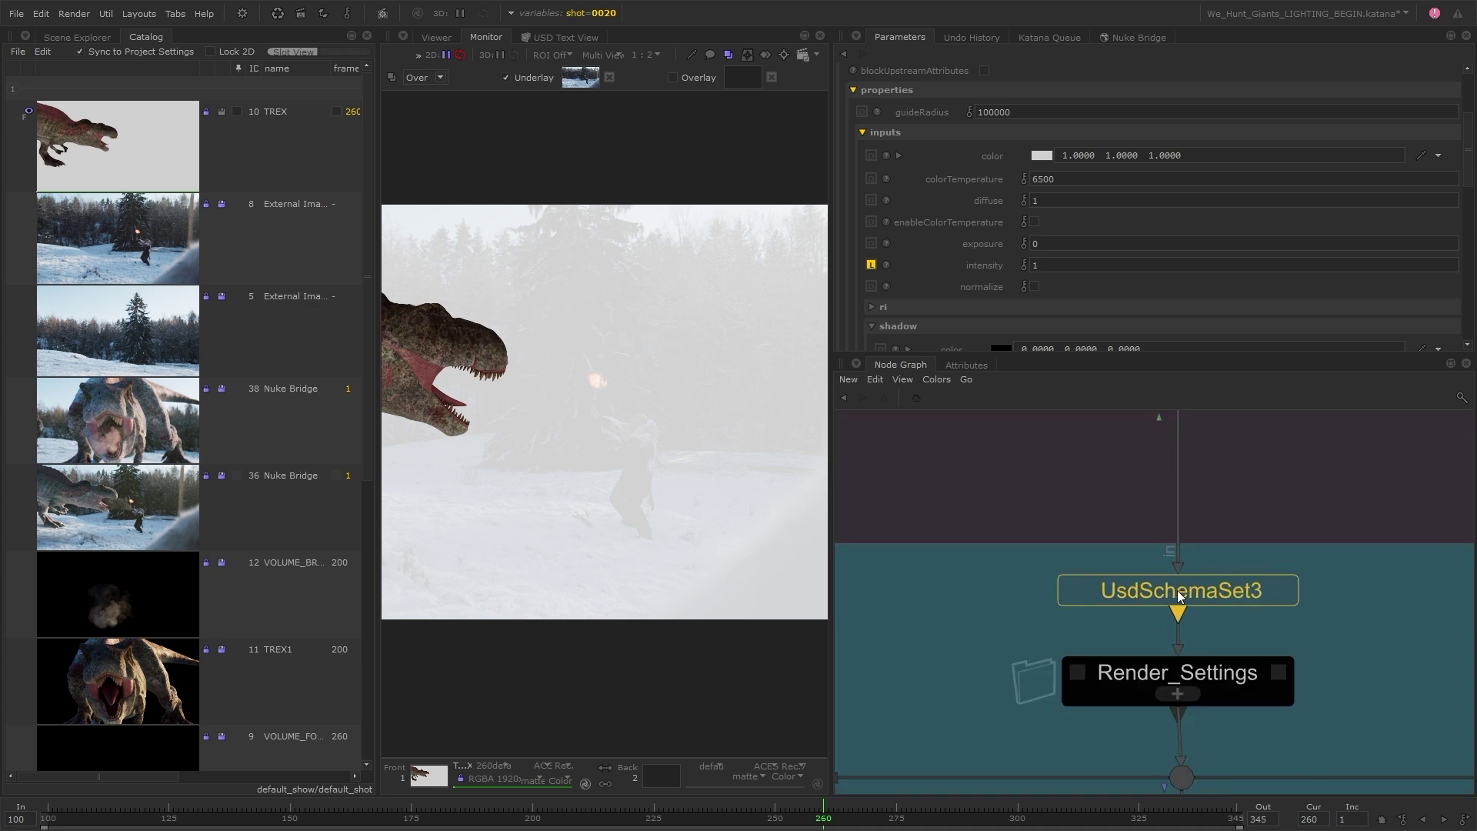
click(1283, 590)
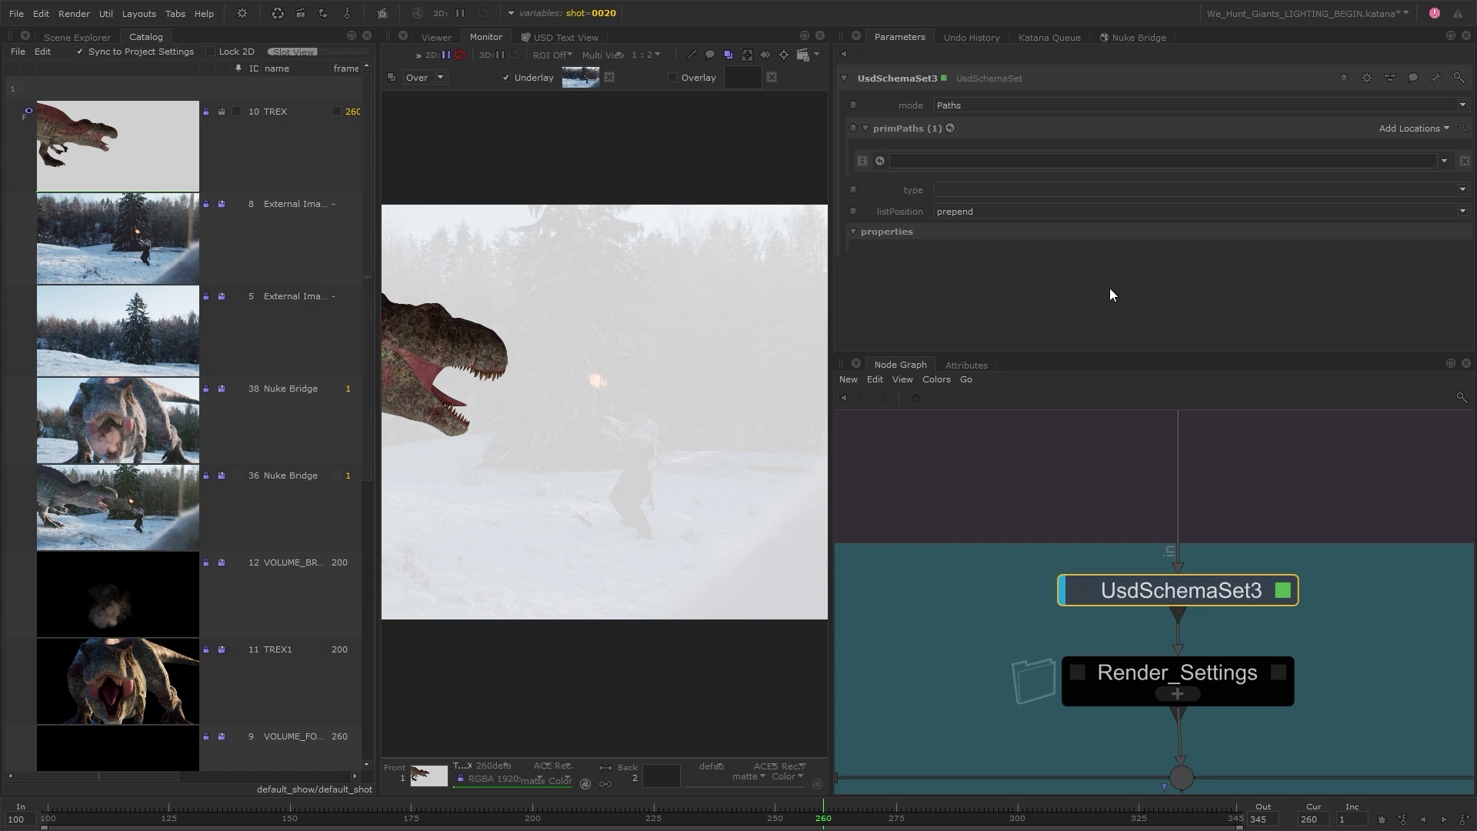
Target the schema set node at /lights/domeLight and set its type to PxrAttributesAPI.
click(101, 42)
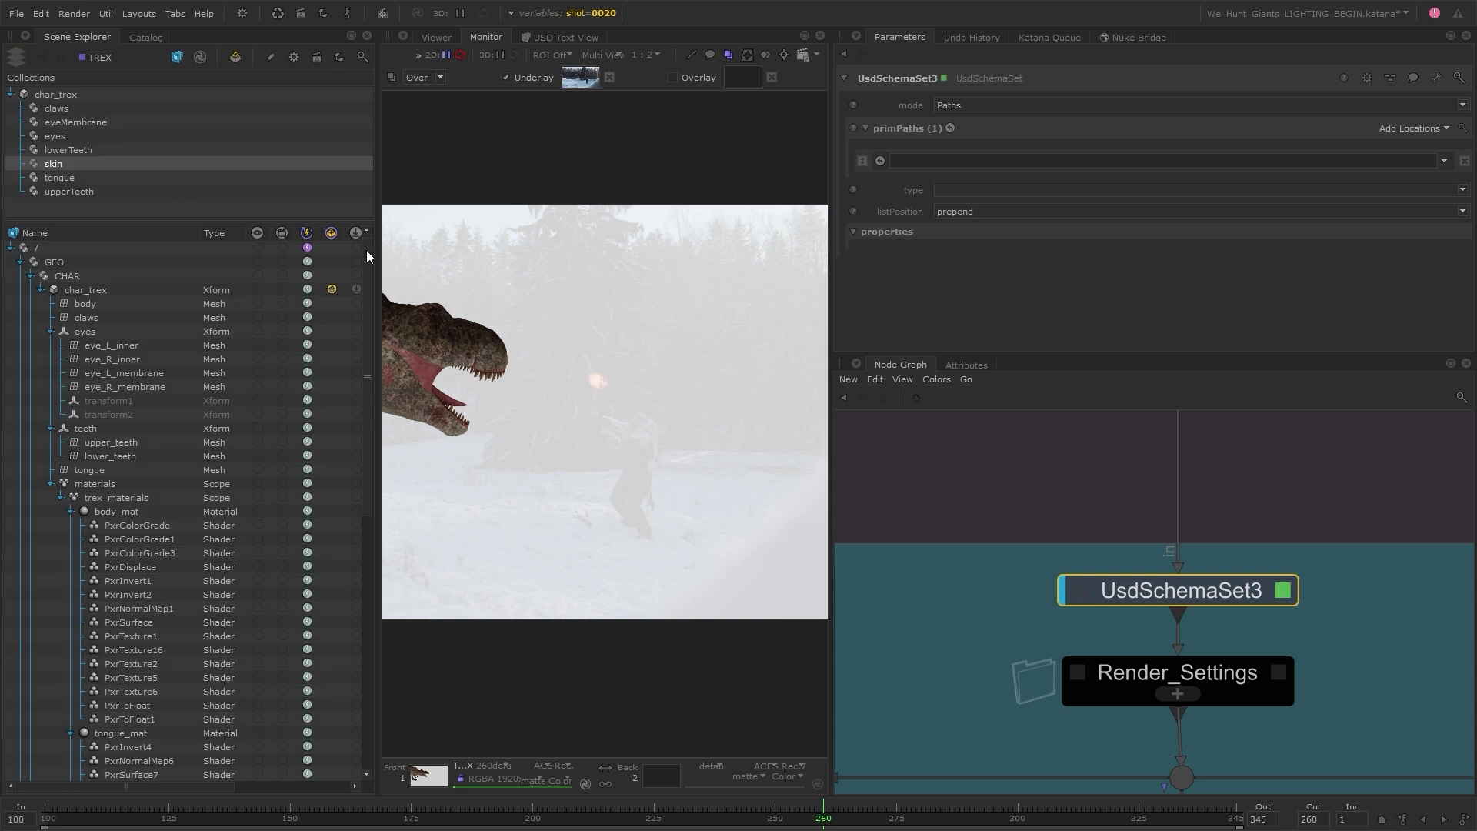
drag(366, 251, 361, 518)
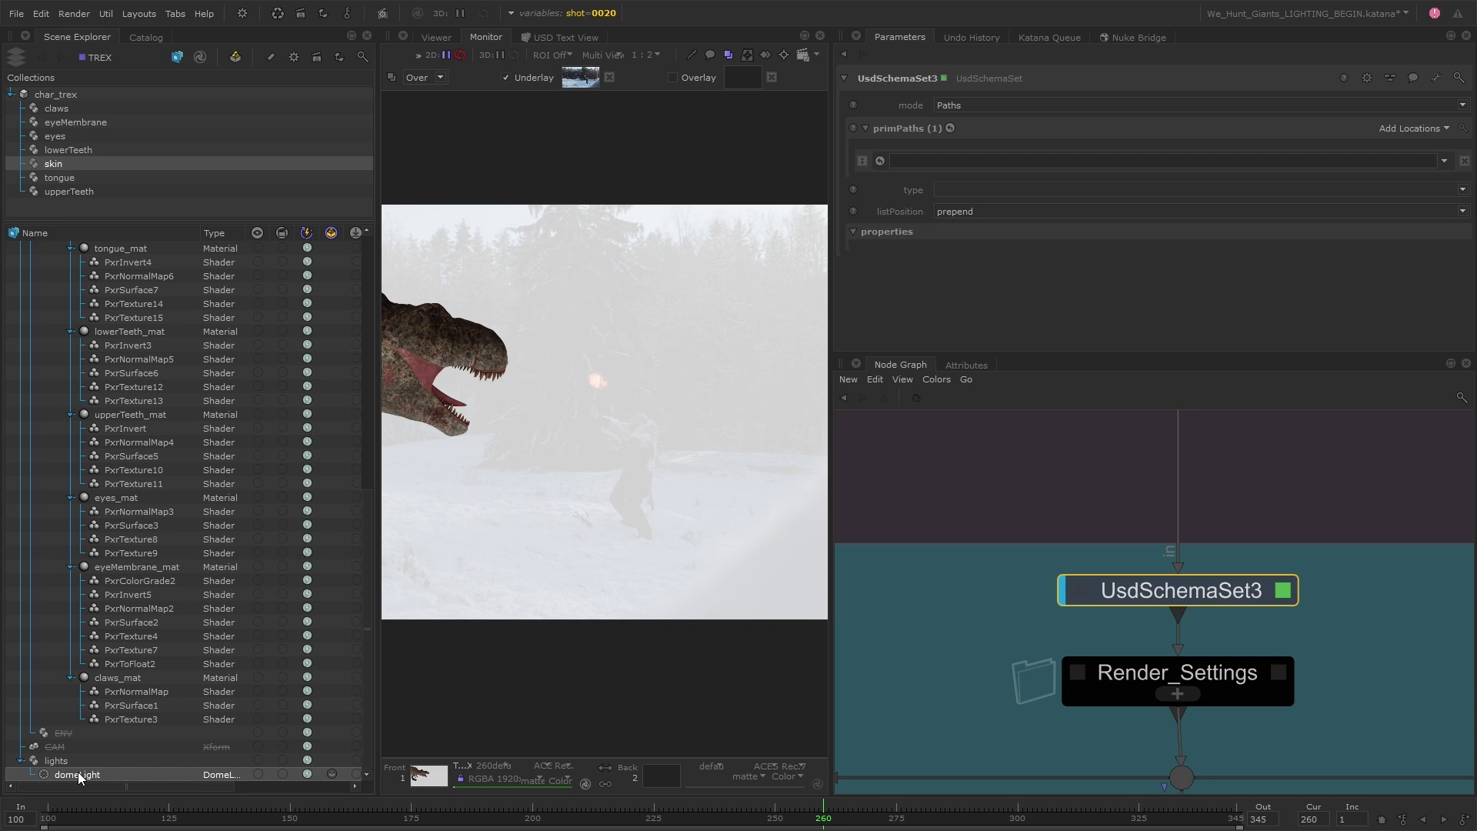
drag(61, 774, 1092, 159)
click(1419, 189)
scroll(1036, 446, down, 3)
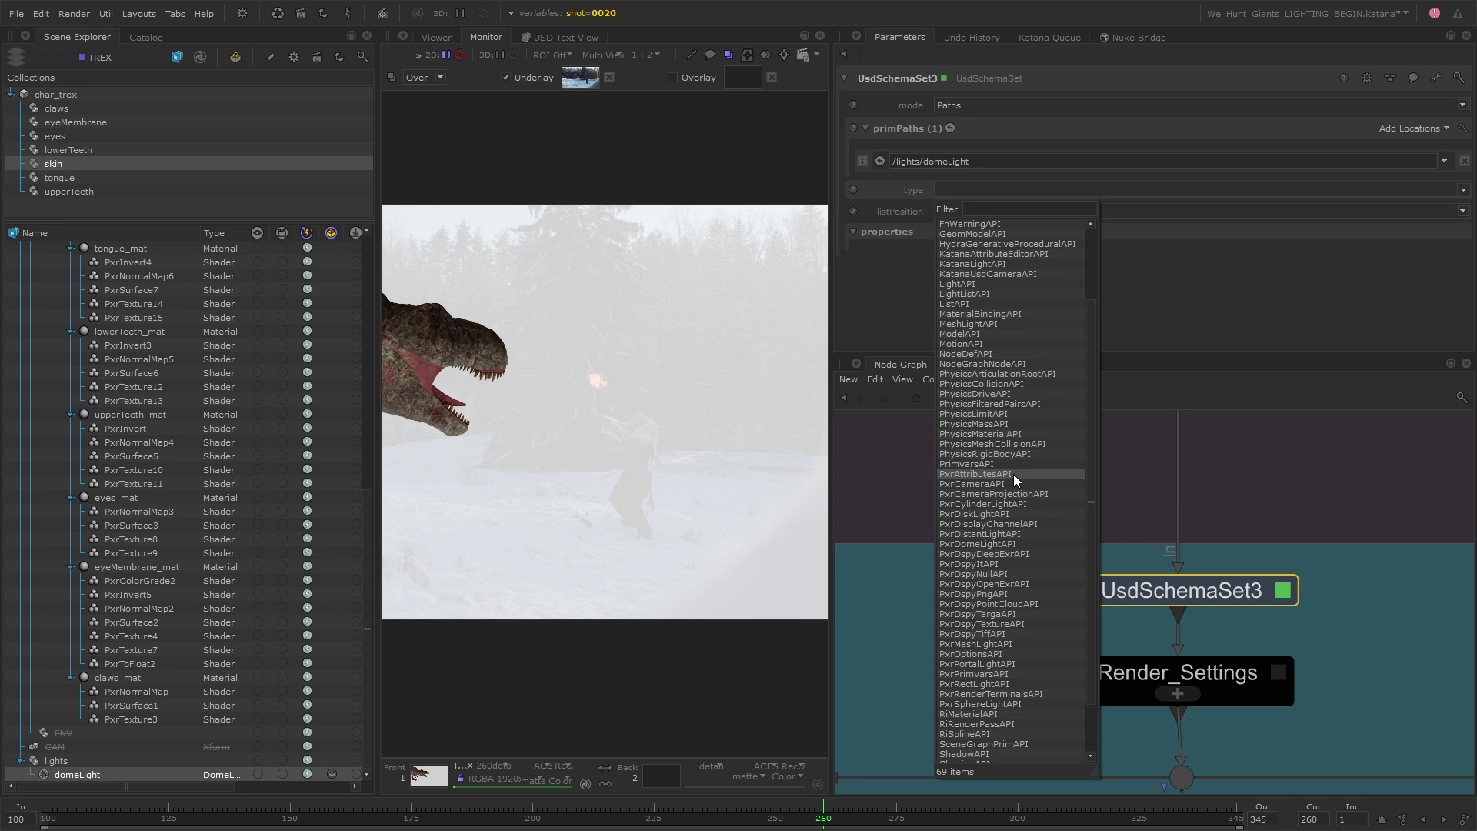
click(1014, 474)
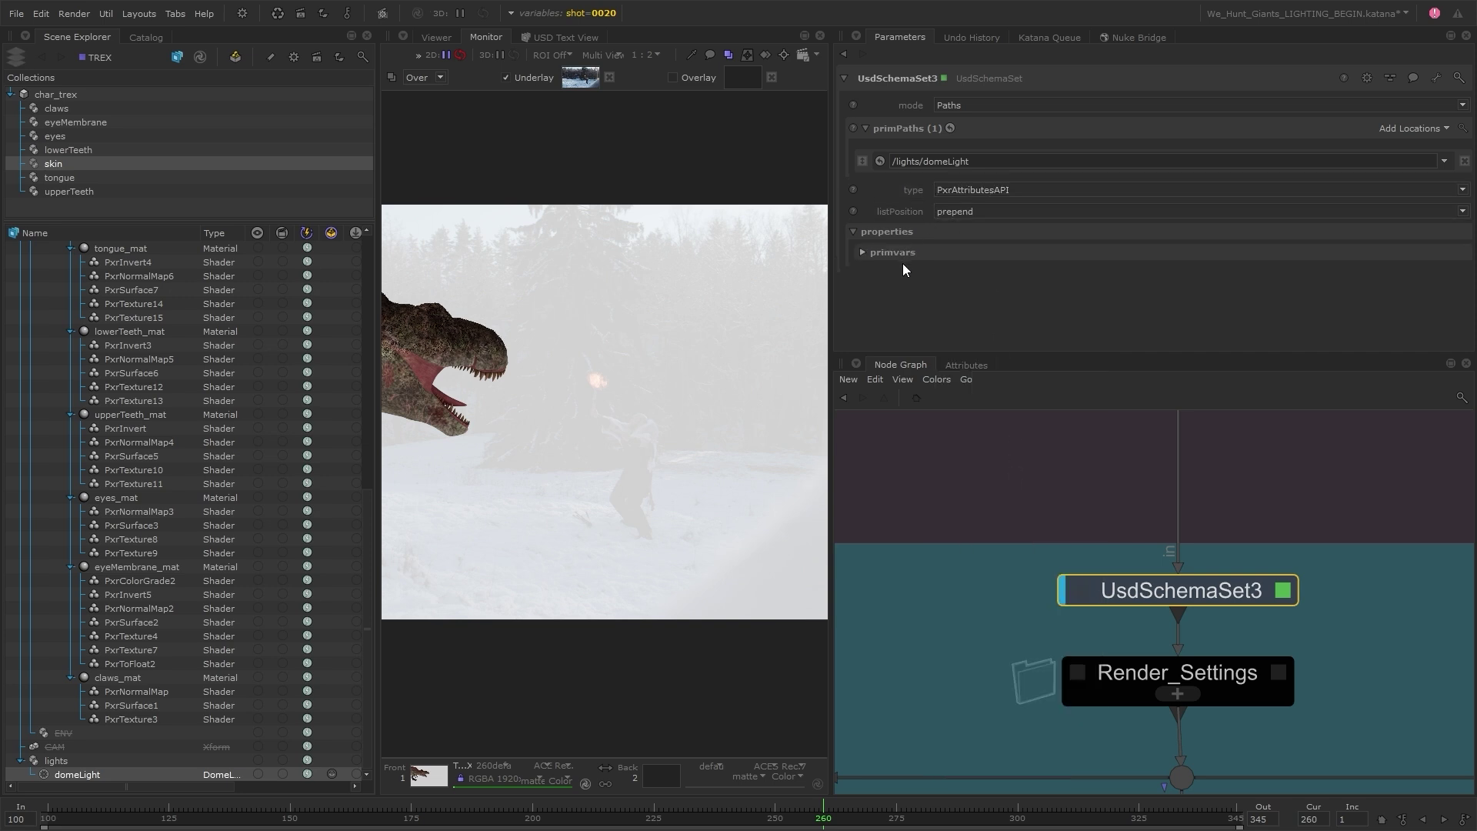
Set the camera visibility in the dome light's ri attributes to 0.
click(898, 257)
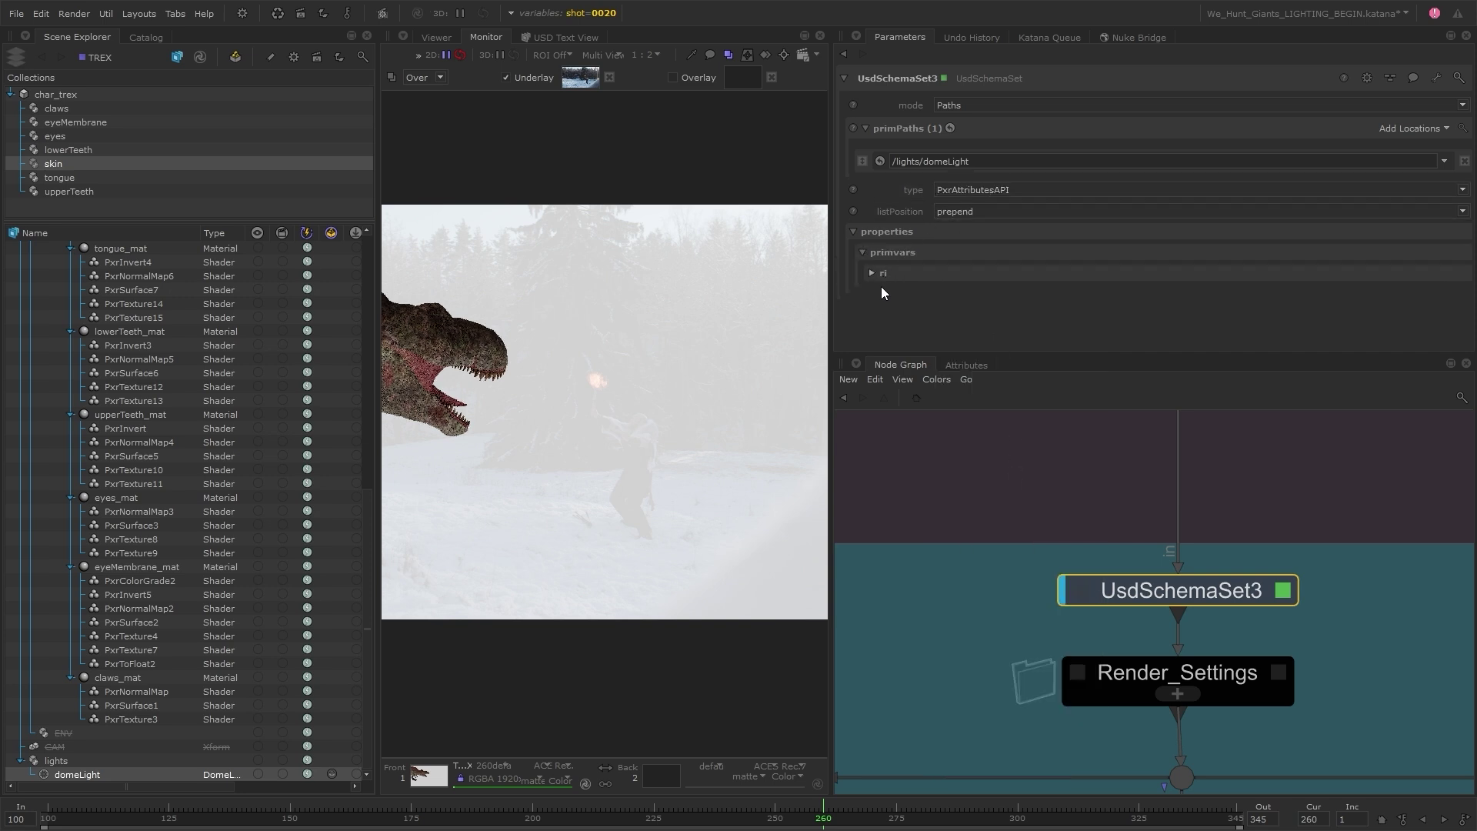
click(881, 284)
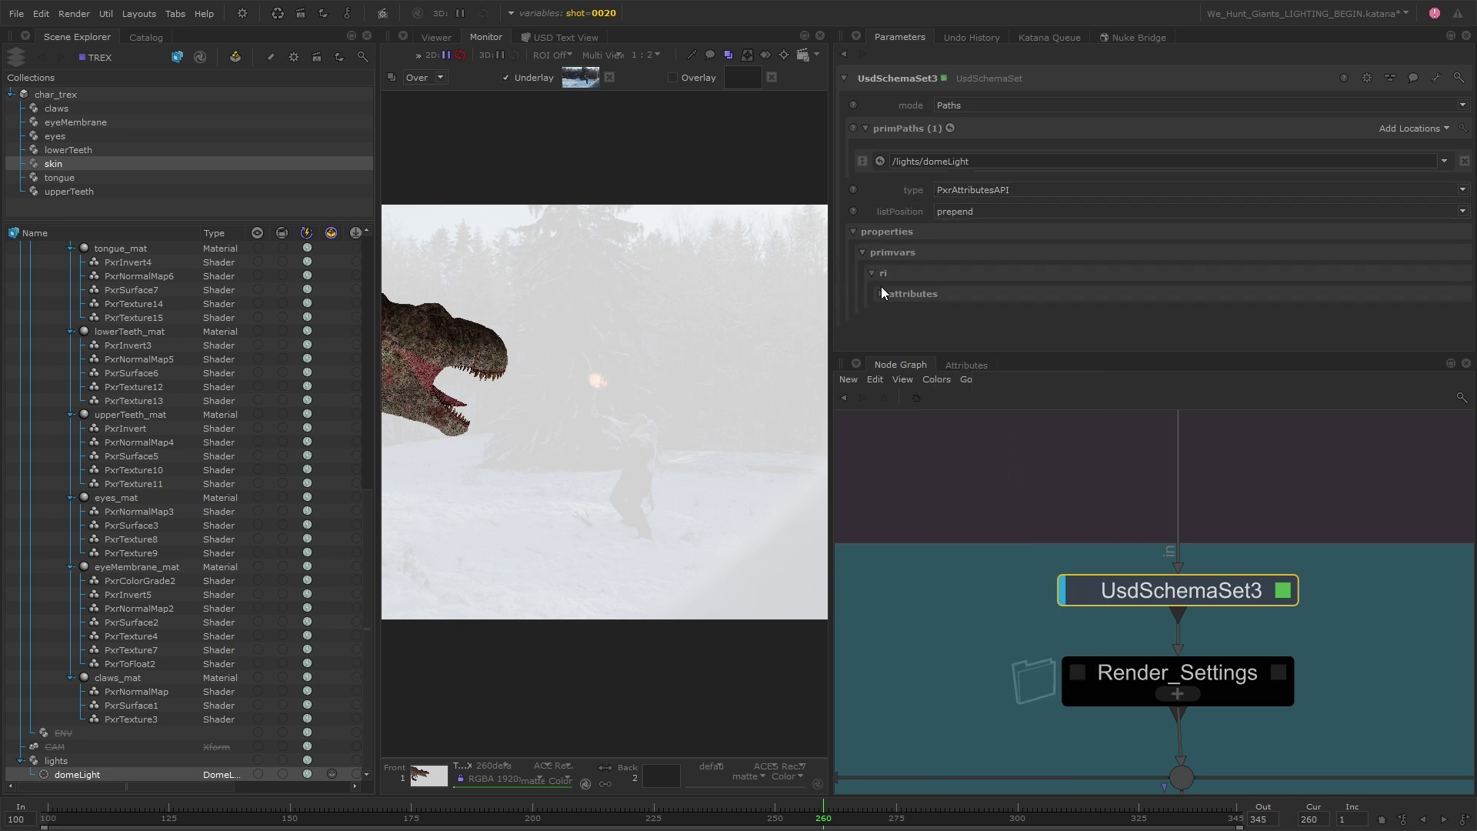
click(920, 297)
scroll(924, 298, down, 5)
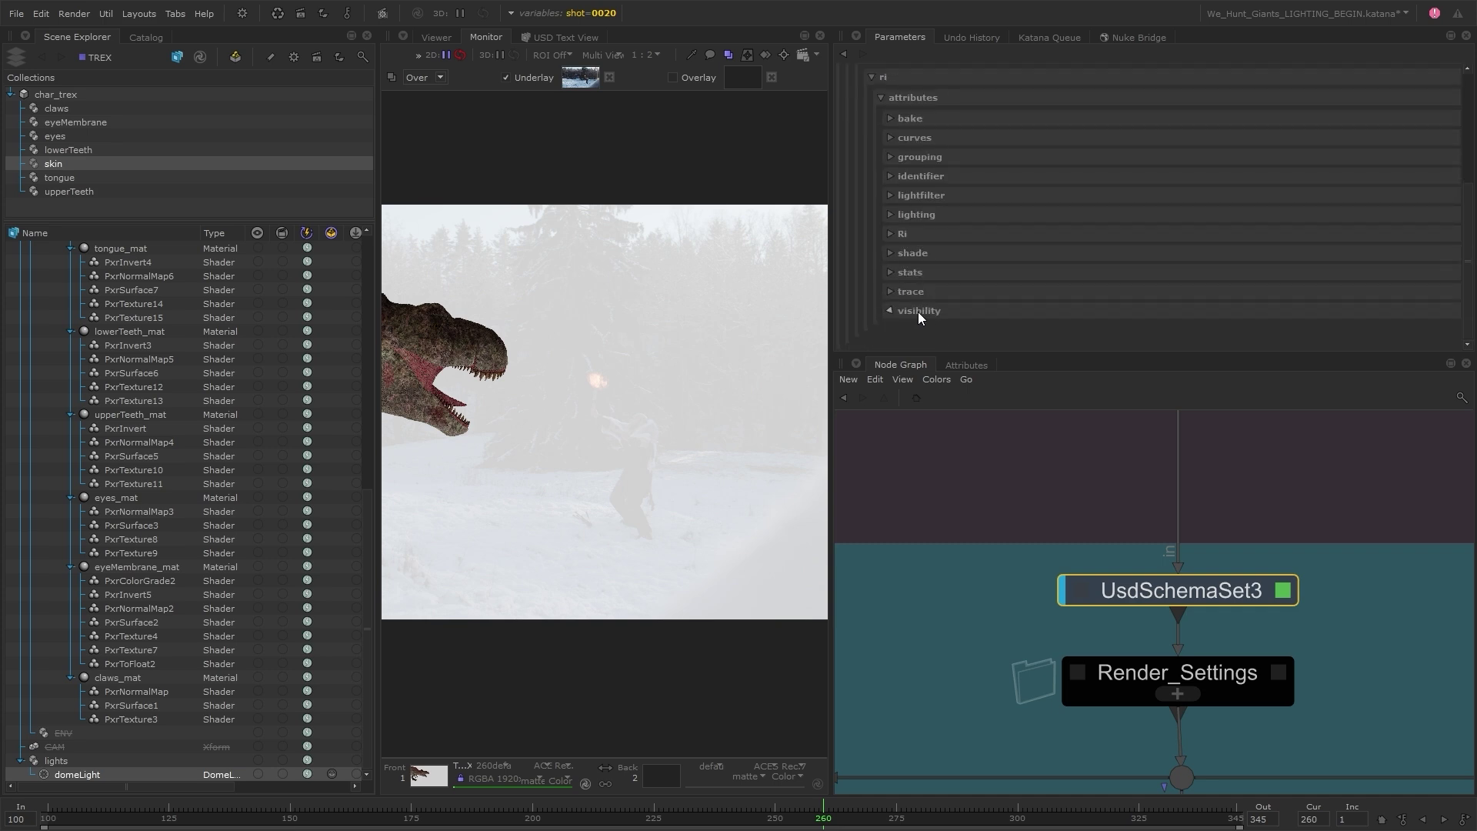
click(919, 312)
click(1046, 286)
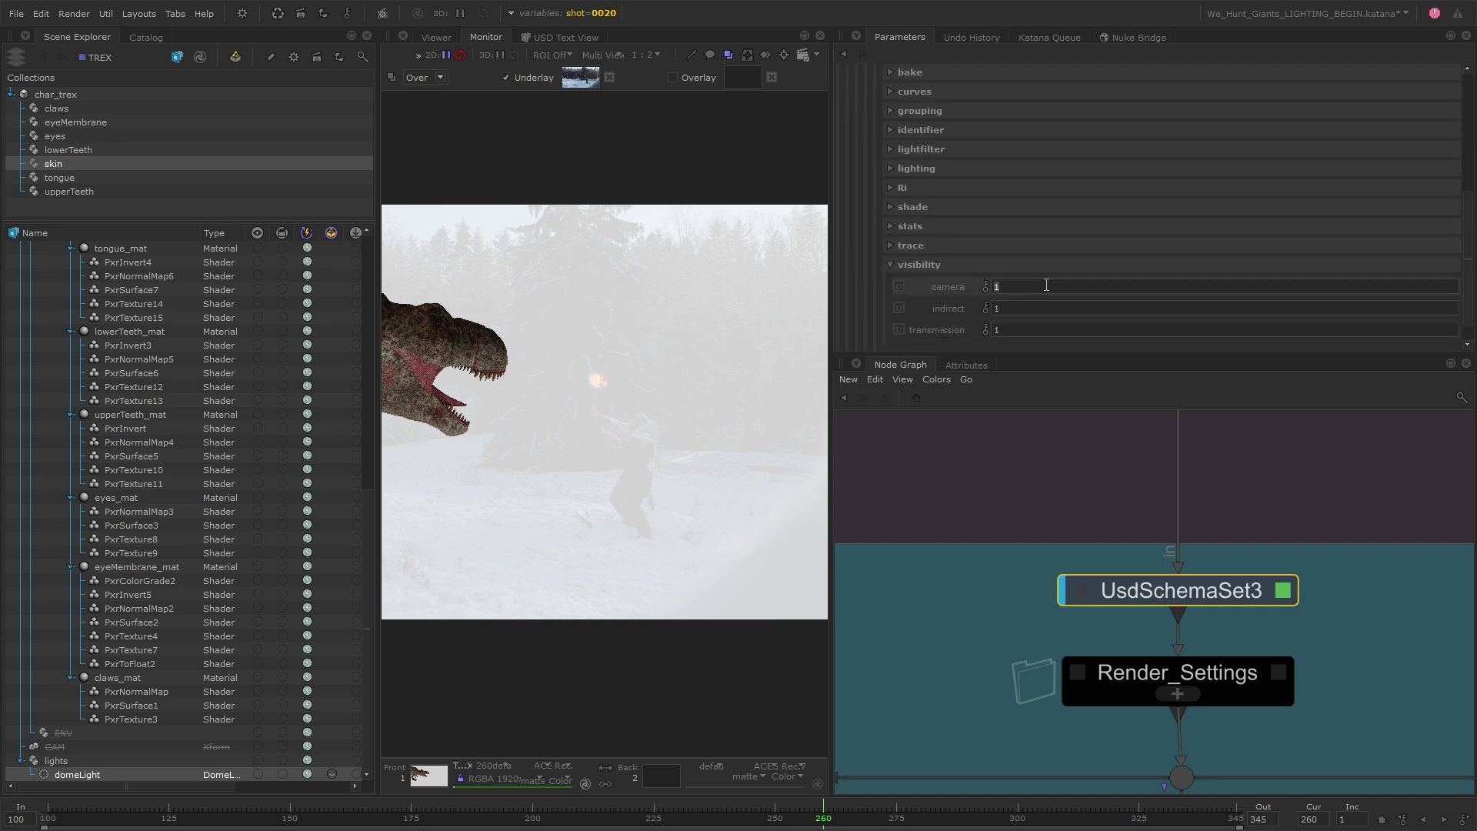
text(0)
key(Return)
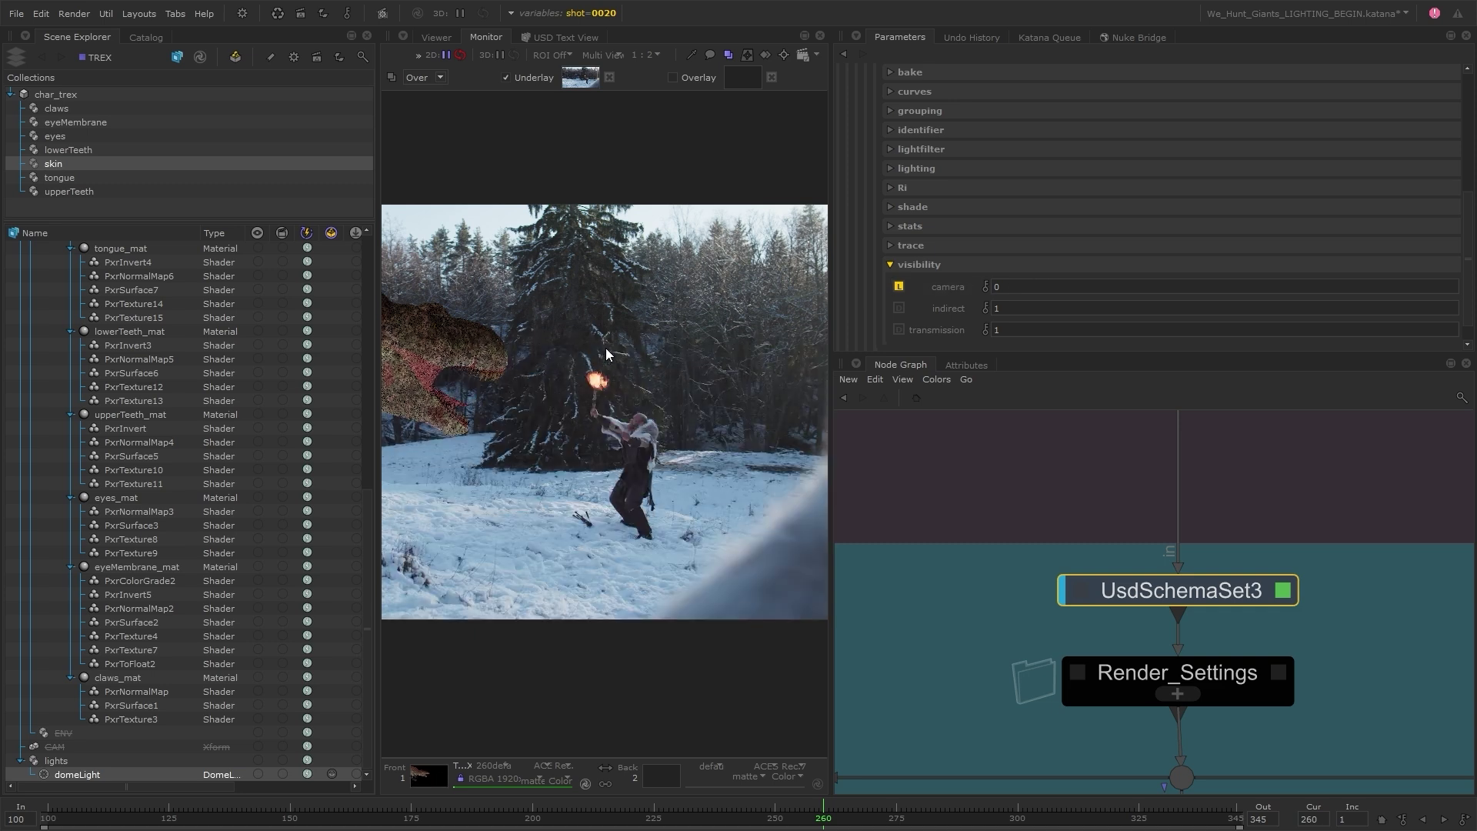
Widen the monitor area and examine the lit T-rex against the snowy forest plate at different magnifications.
scroll(630, 385, down, 1)
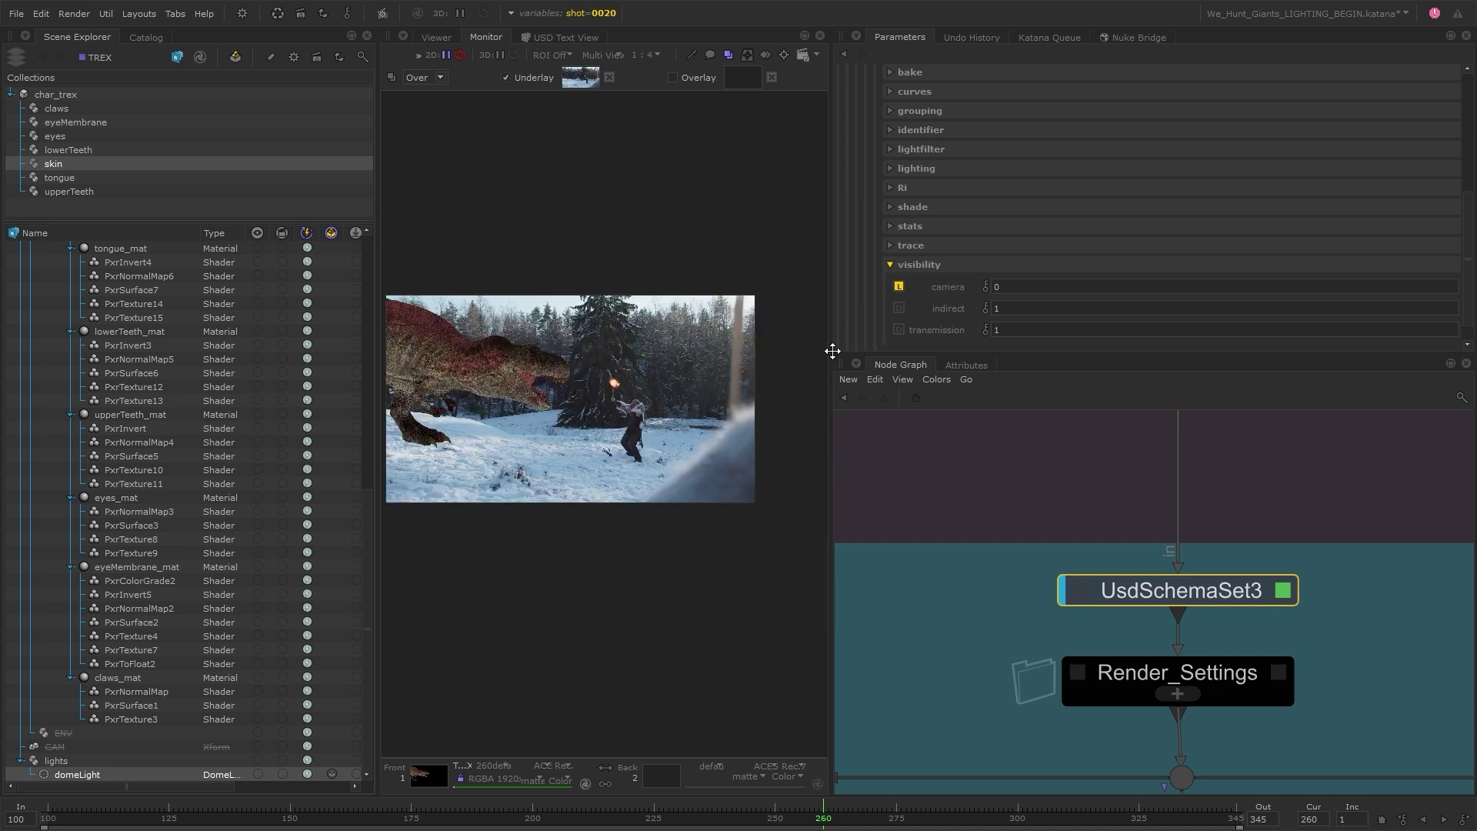
drag(1015, 354, 940, 354)
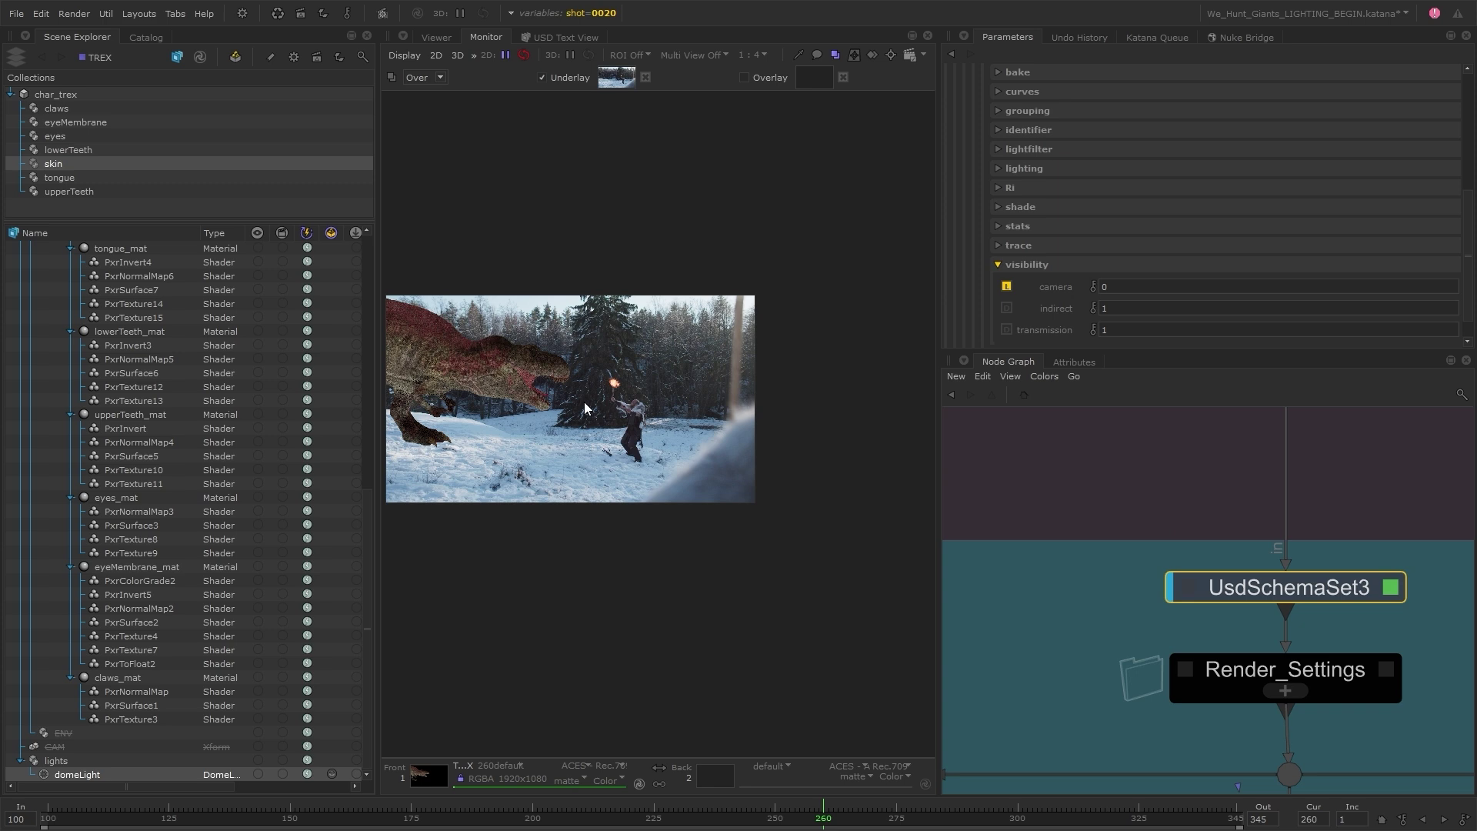
scroll(577, 373, up, 1)
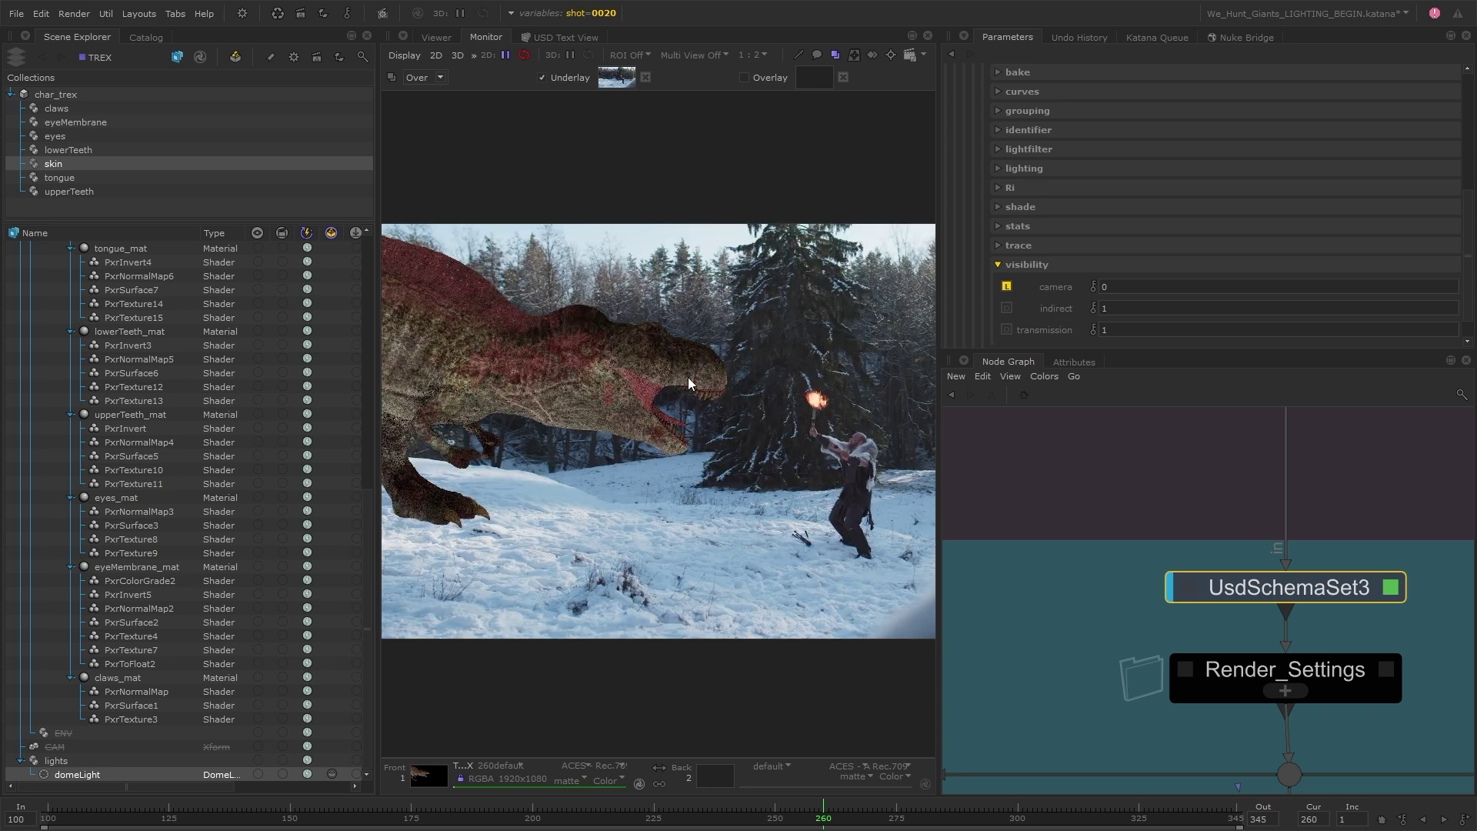
scroll(689, 382, down, 1)
middle_drag(685, 386, 645, 386)
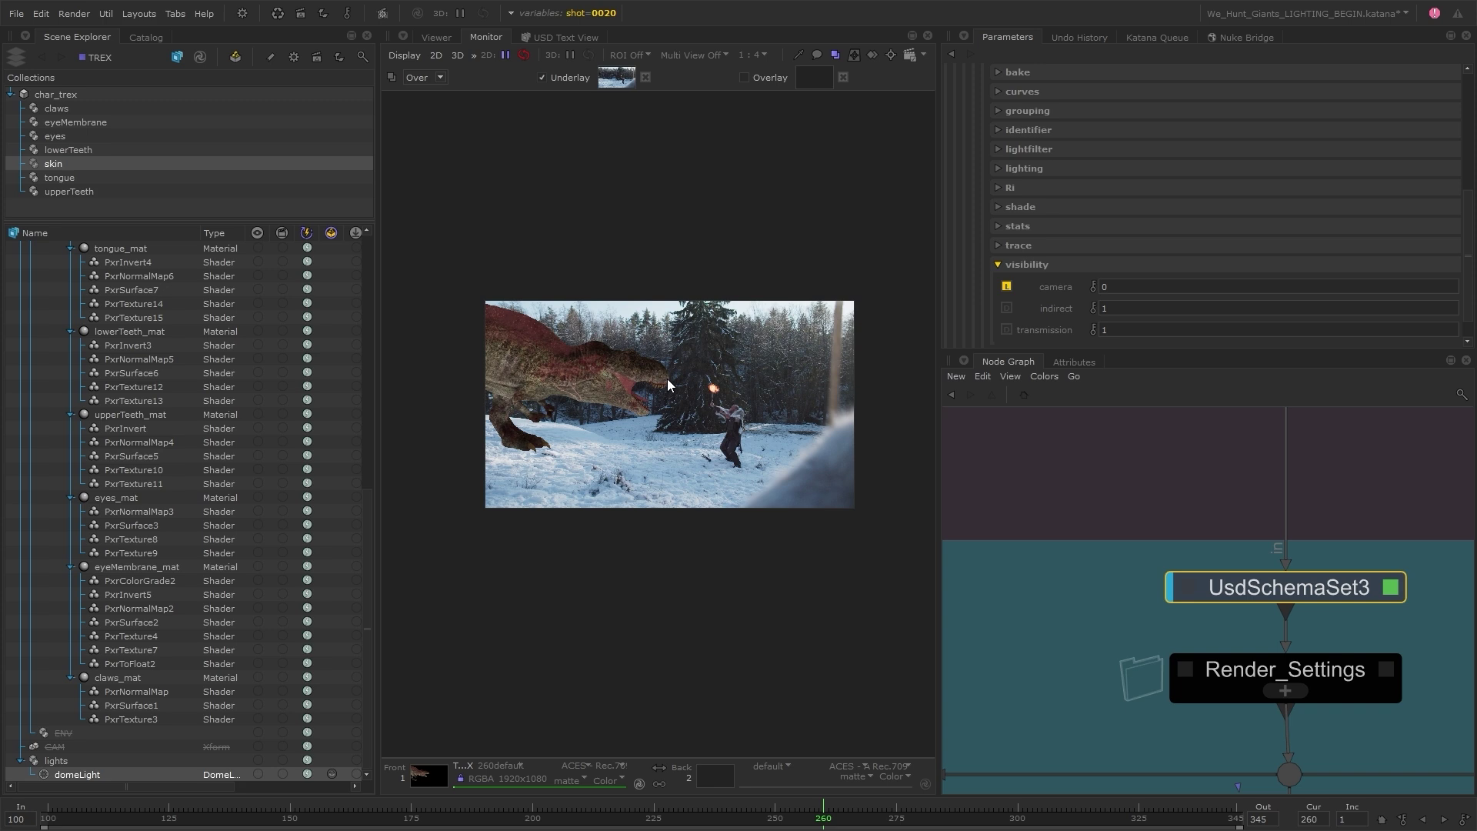
scroll(667, 379, up, 1)
middle_drag(563, 379, 519, 385)
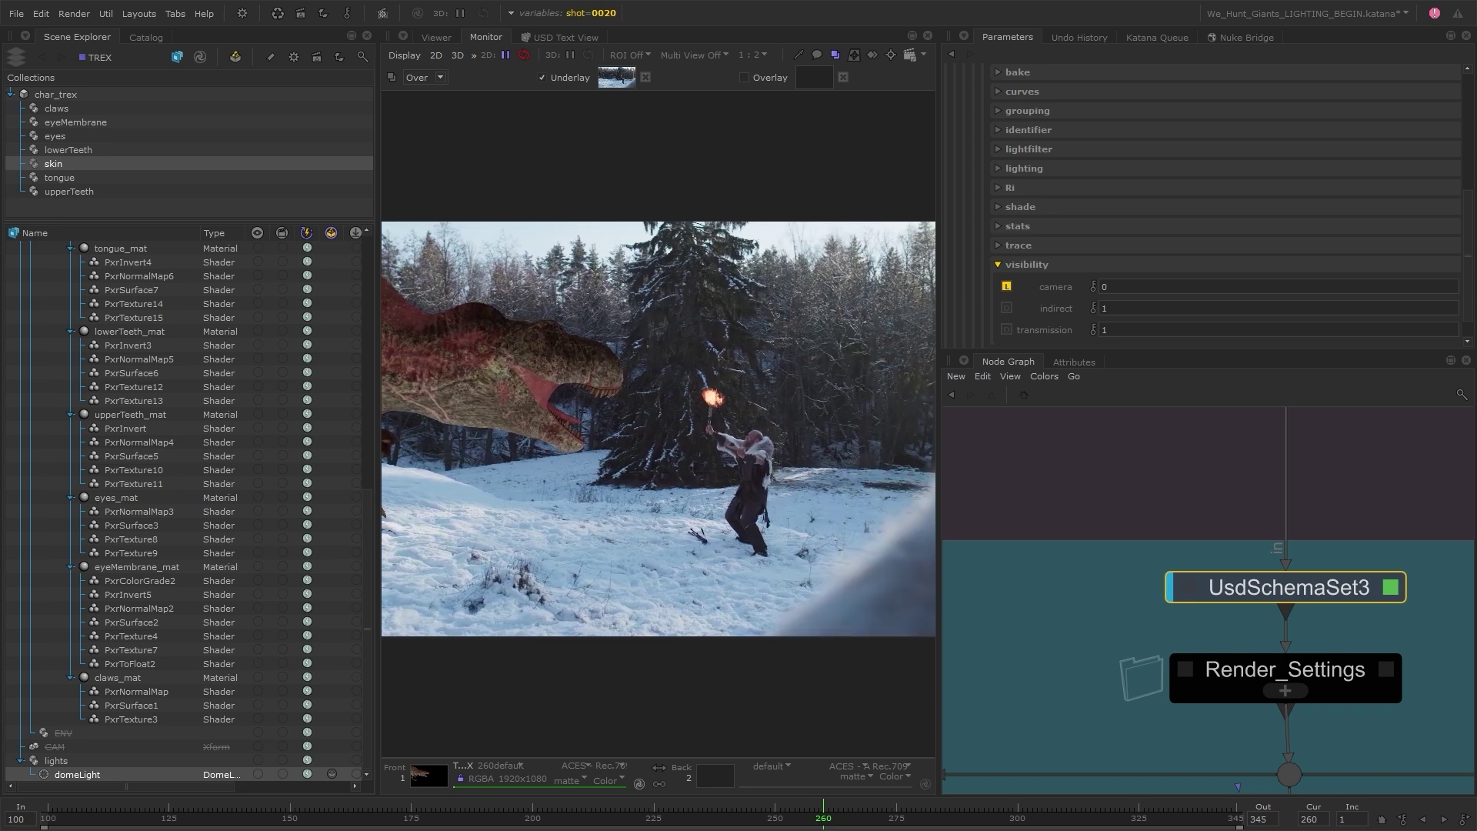
scroll(777, 380, down, 1)
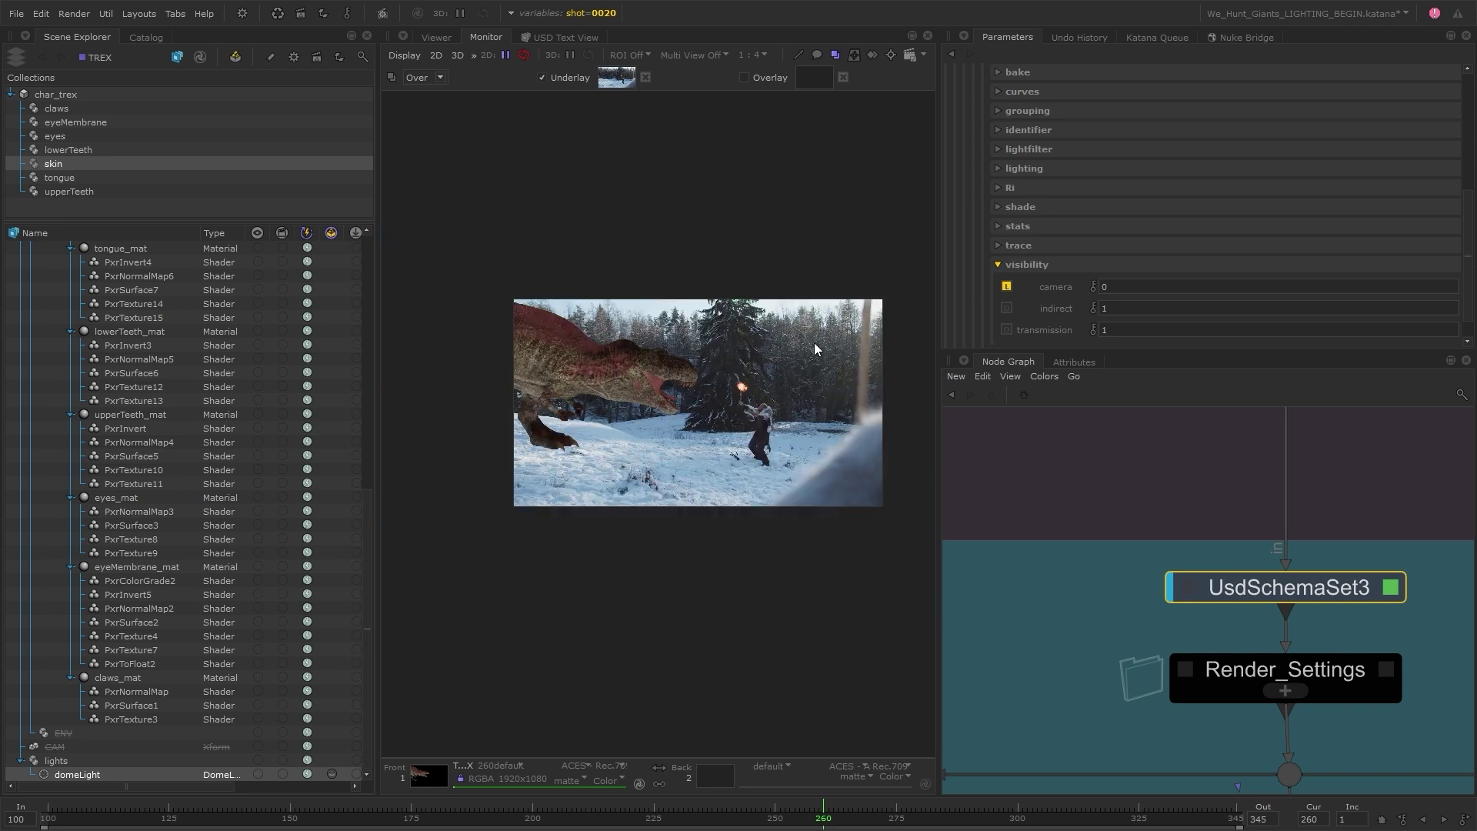
middle_drag(731, 359, 676, 353)
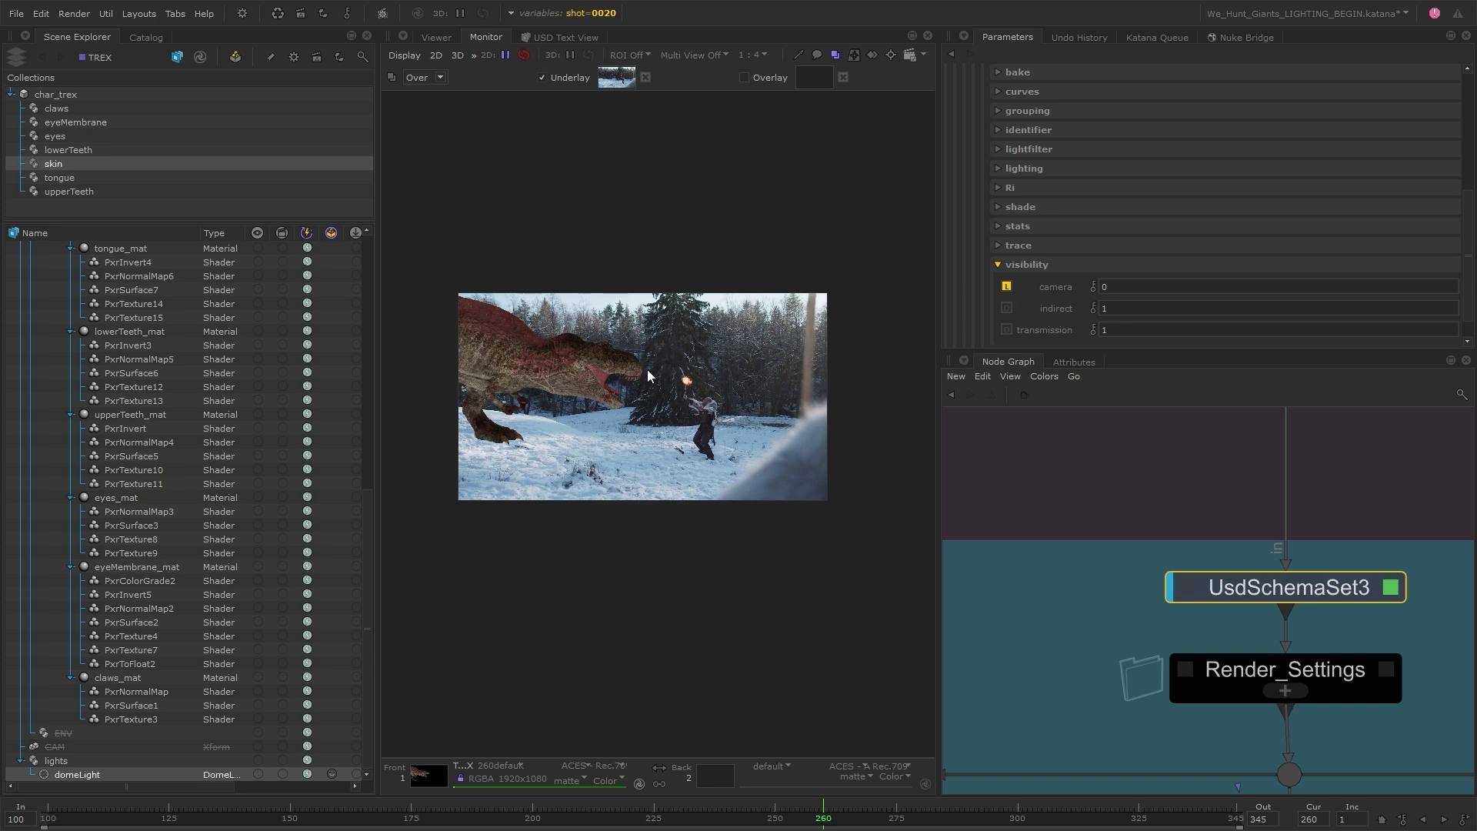
scroll(579, 359, up, 1)
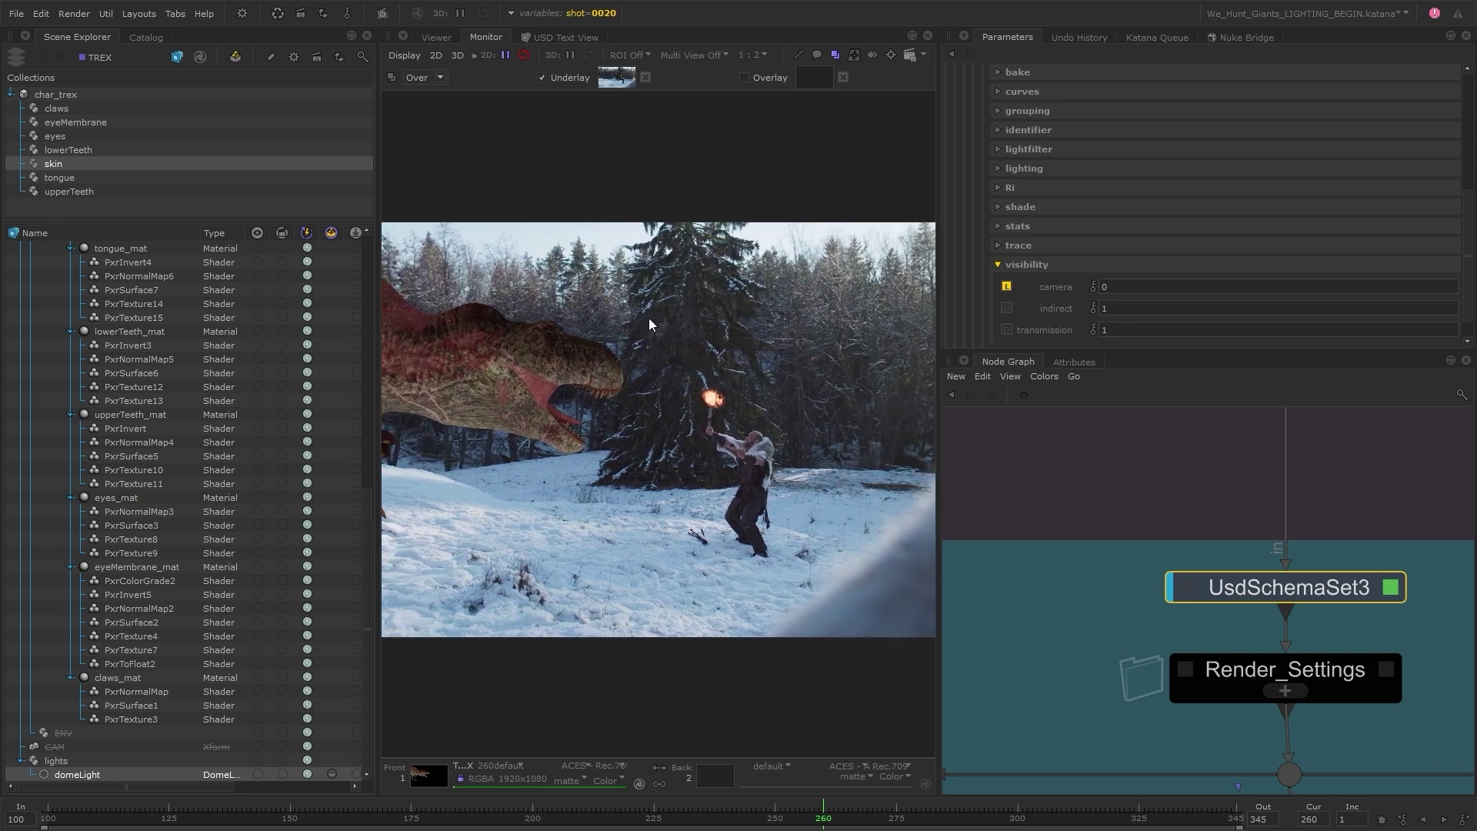
Set the TREX render from the catalog as the monitor's overlay and return to the scene explorer.
click(145, 36)
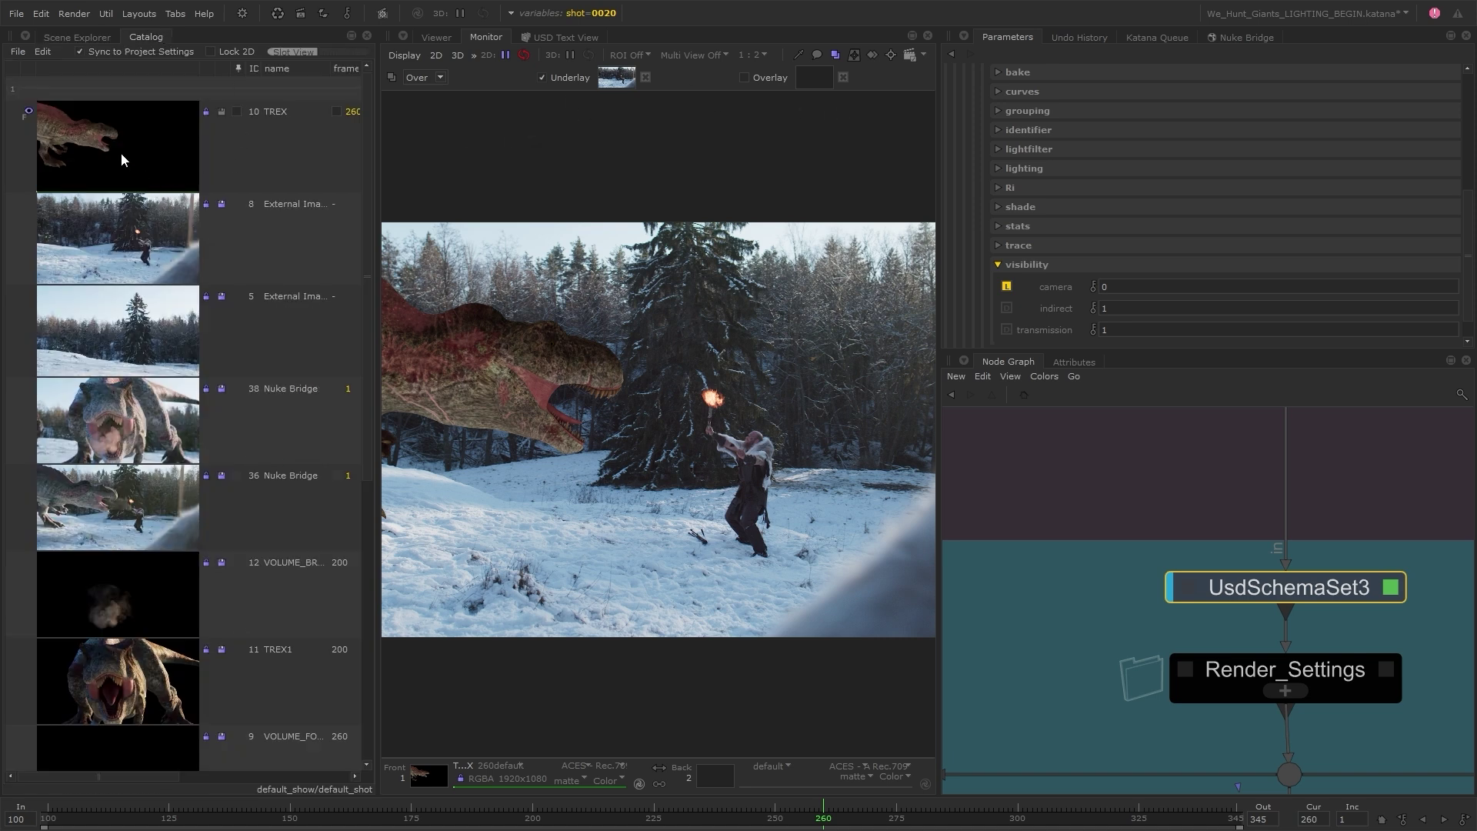
drag(122, 152, 814, 77)
click(77, 36)
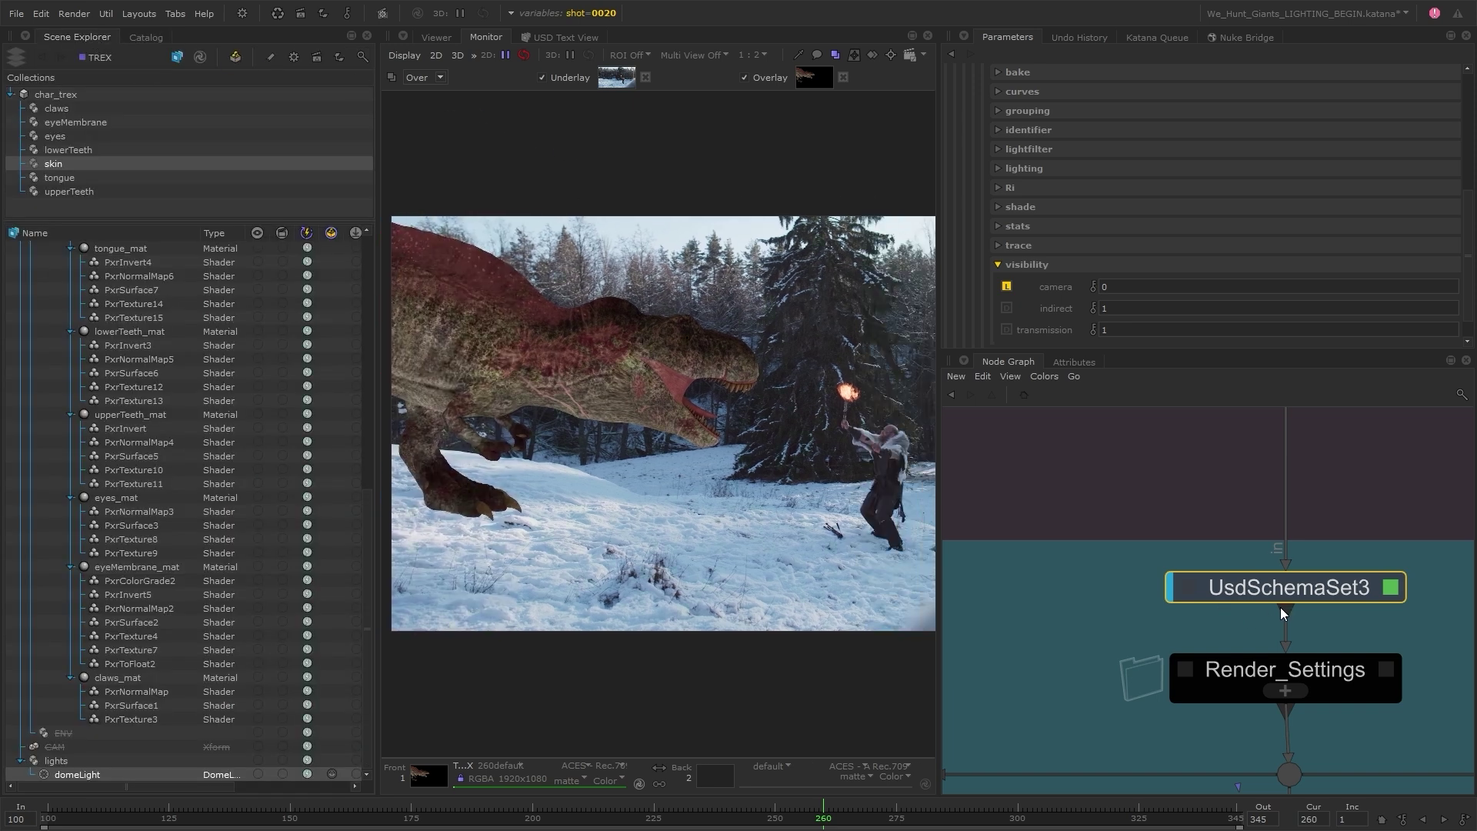
Open the parameters of the UsdLight node in Sequence Lighting and expand the dome light's texture settings.
scroll(1331, 550, down, 3)
middle_drag(1373, 419, 1345, 569)
mouse_move(1358, 440)
middle_down()
mouse_move(1322, 545)
mouse_move(1322, 613)
middle_up()
click(1271, 528)
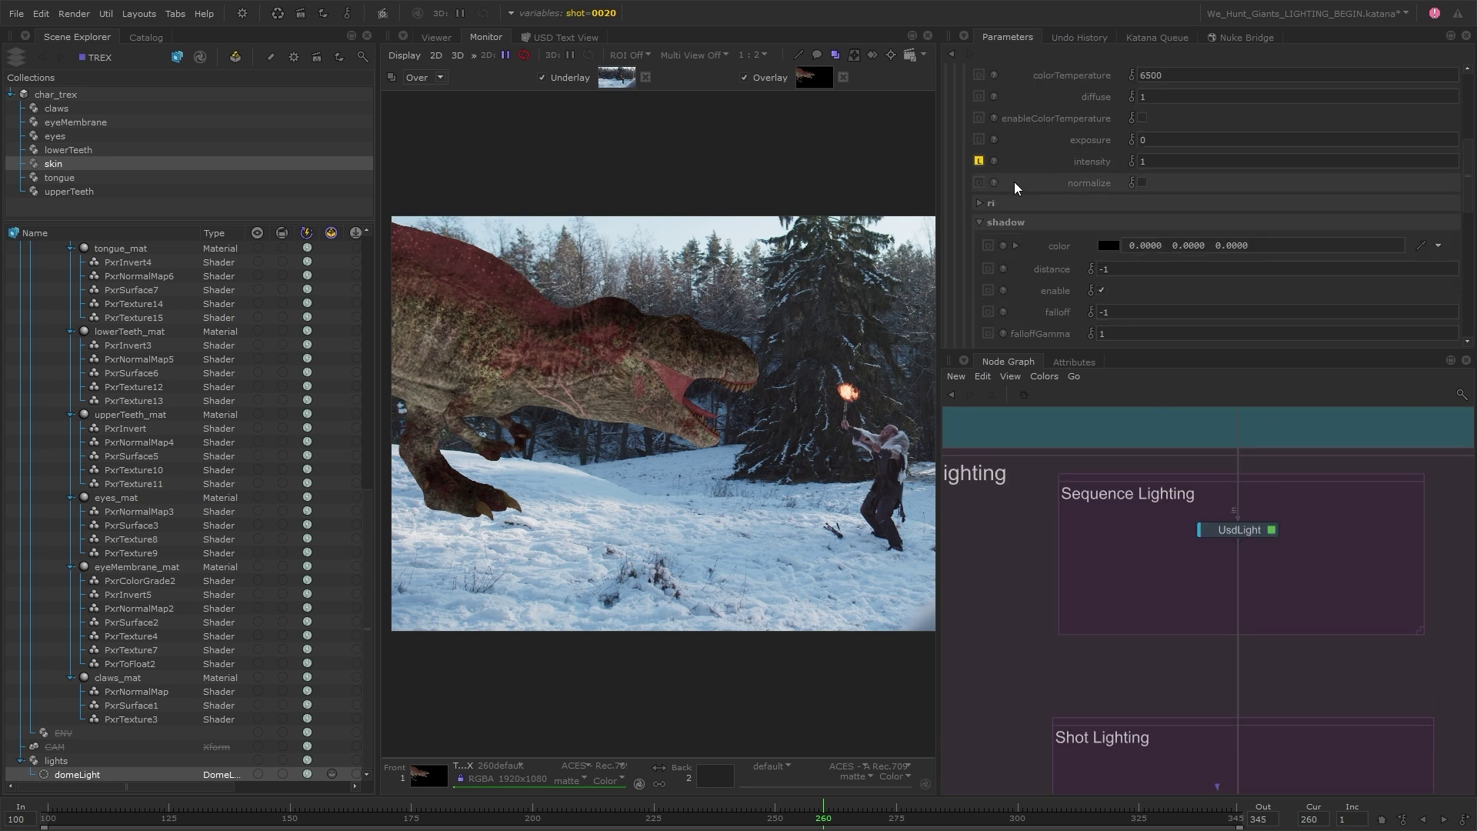
scroll(1015, 186, down, 4)
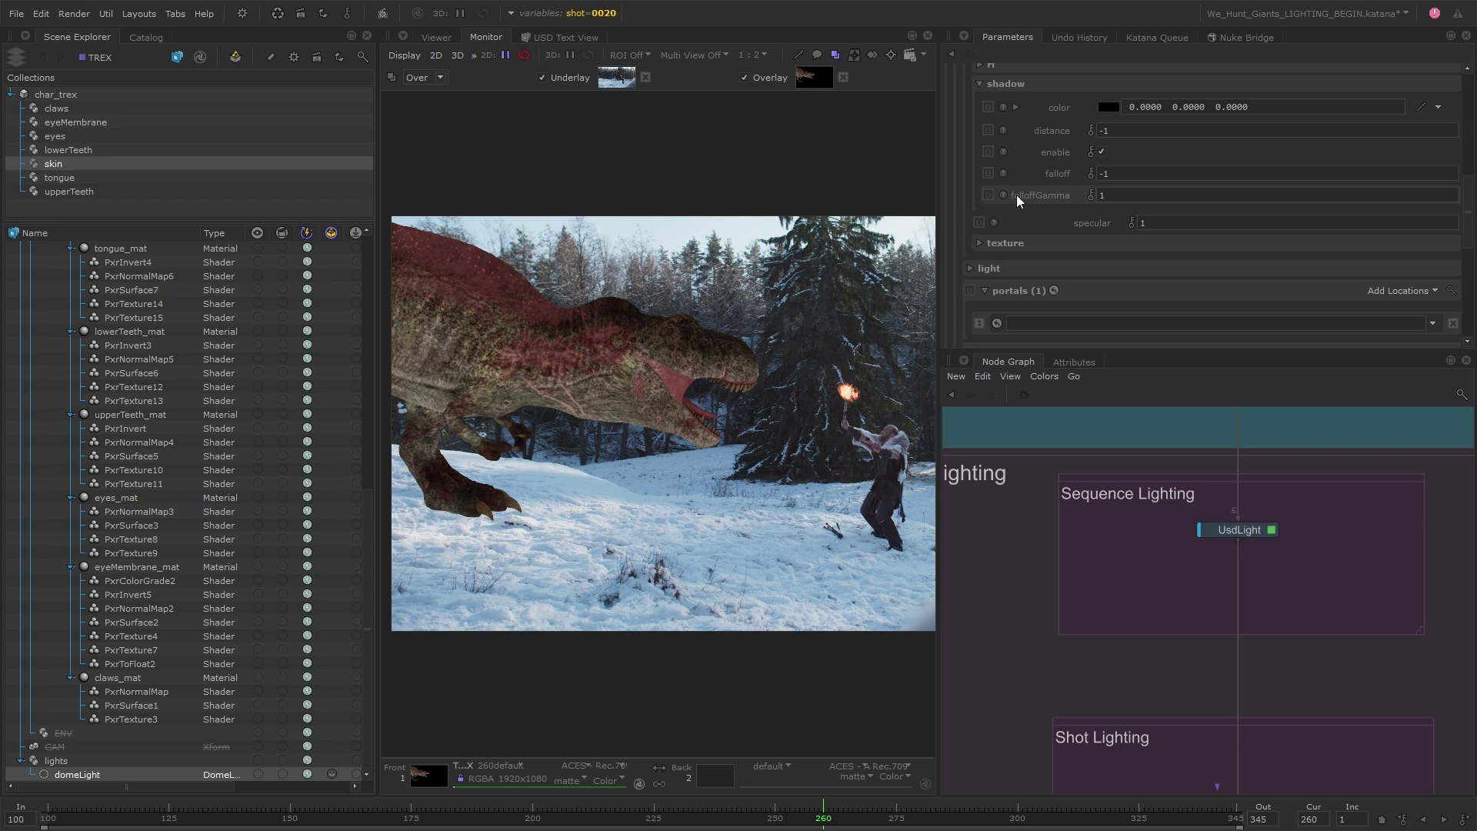
click(980, 242)
scroll(1017, 246, down, 1)
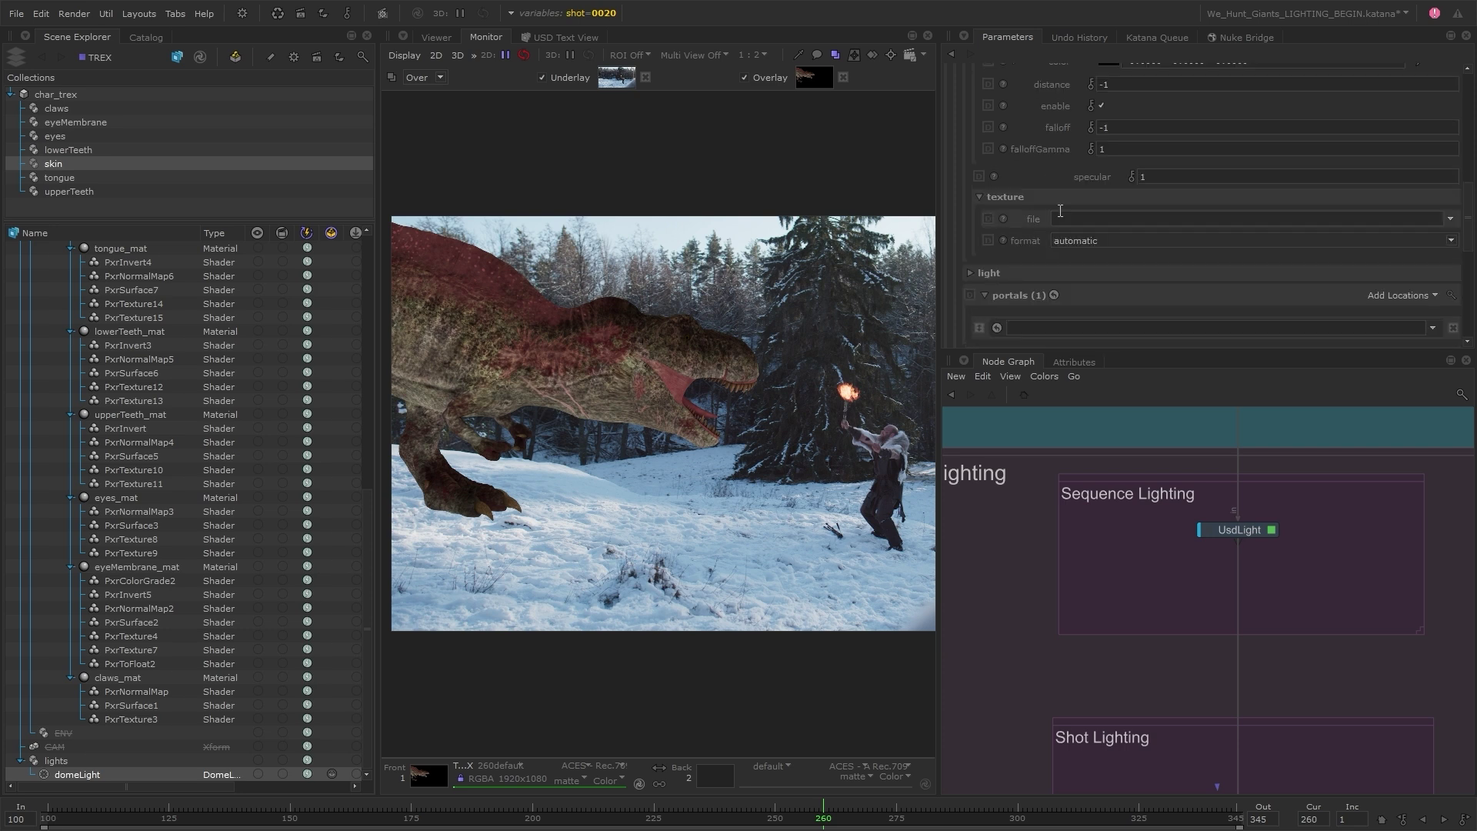
Load DB_0010_CB_01.tex from the We_Hunt_Giants hdri folder as the dome light's texture file.
click(1451, 219)
click(1414, 234)
click(456, 271)
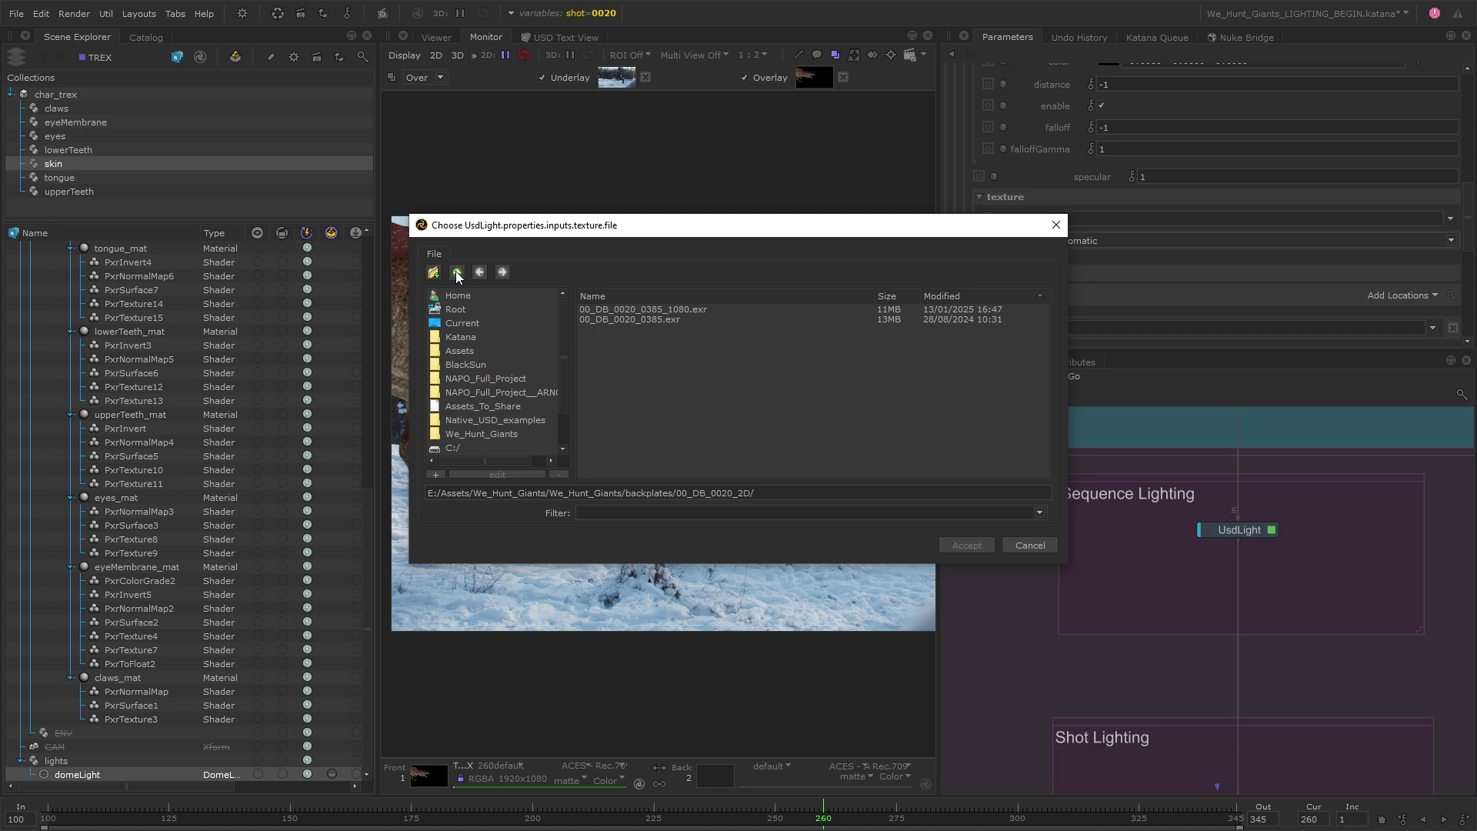
click(456, 271)
double_click(602, 359)
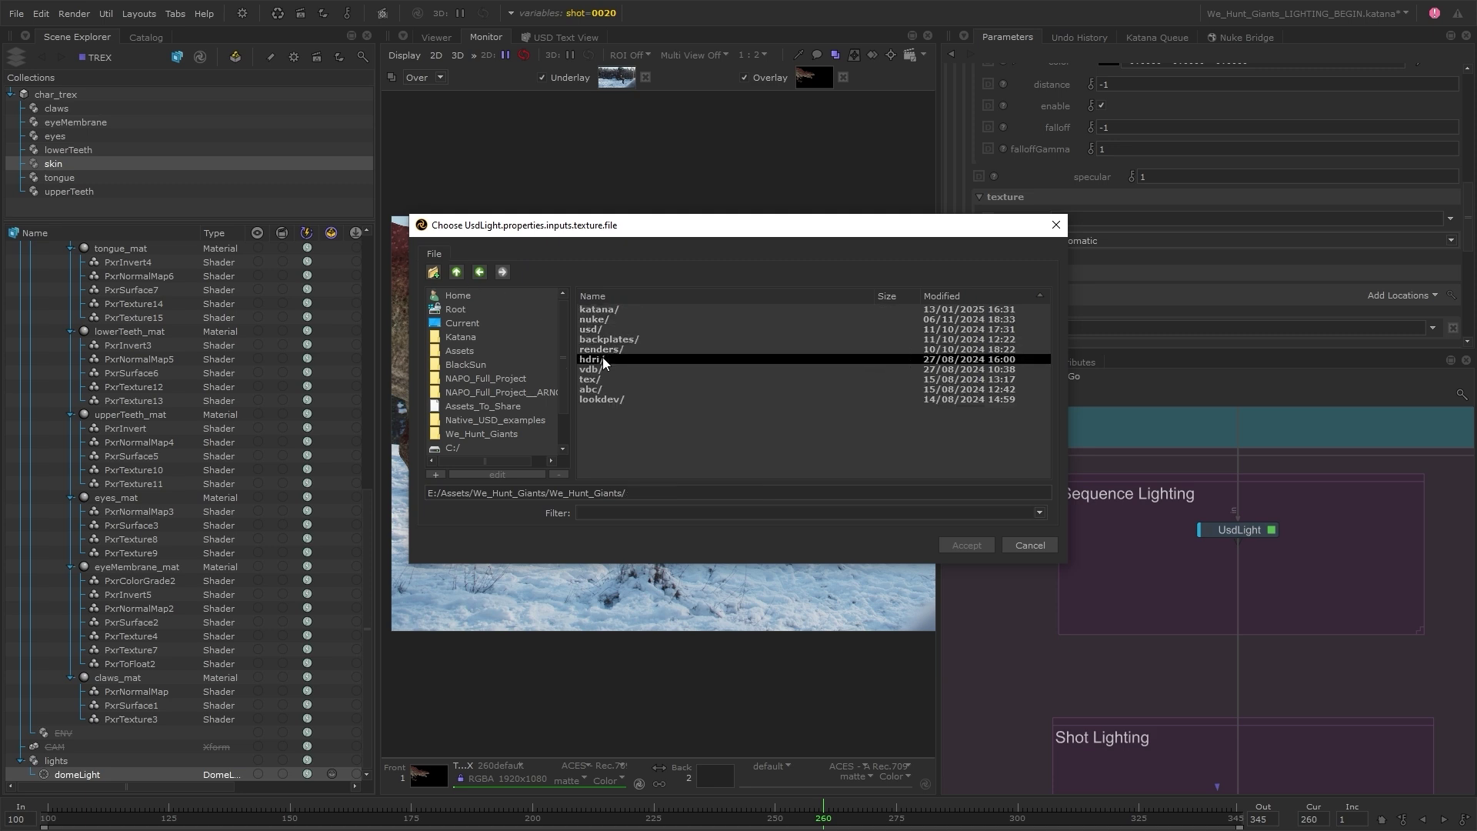
click(706, 340)
click(966, 545)
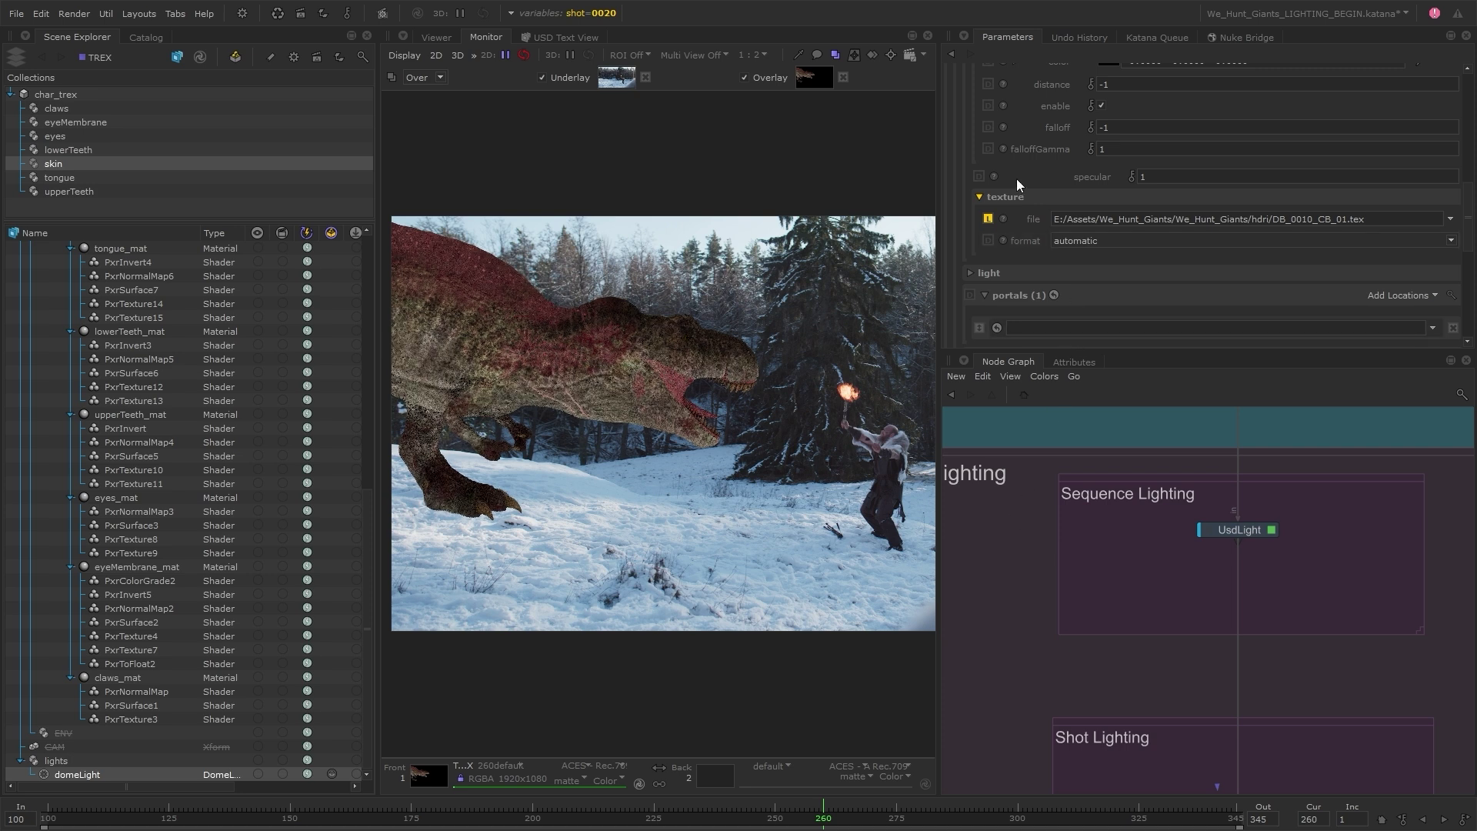
Open the dome light's color editor beside the render and try a pale cyan tint.
scroll(1019, 168, up, 8)
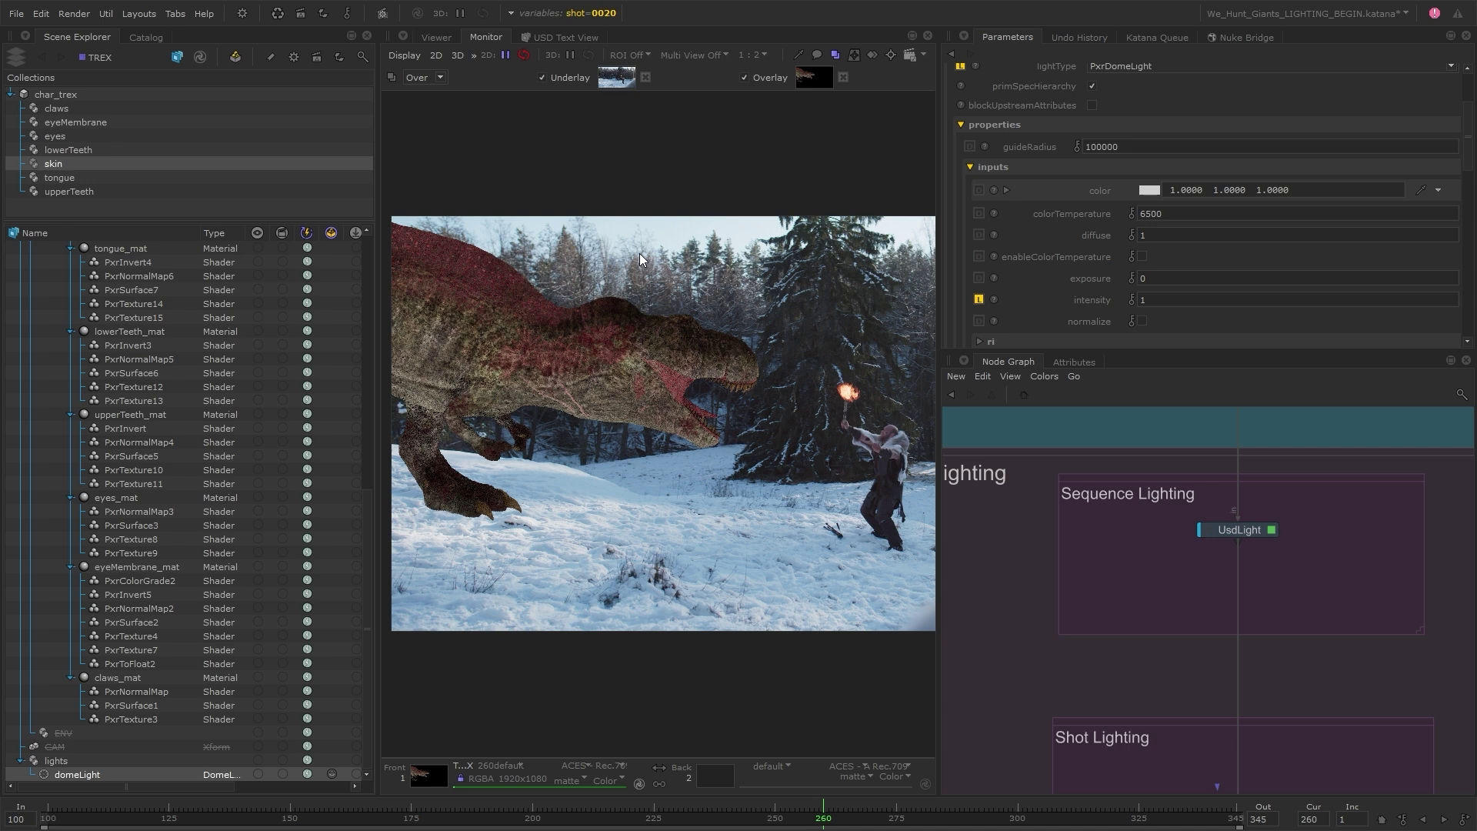
drag(640, 252, 1106, 251)
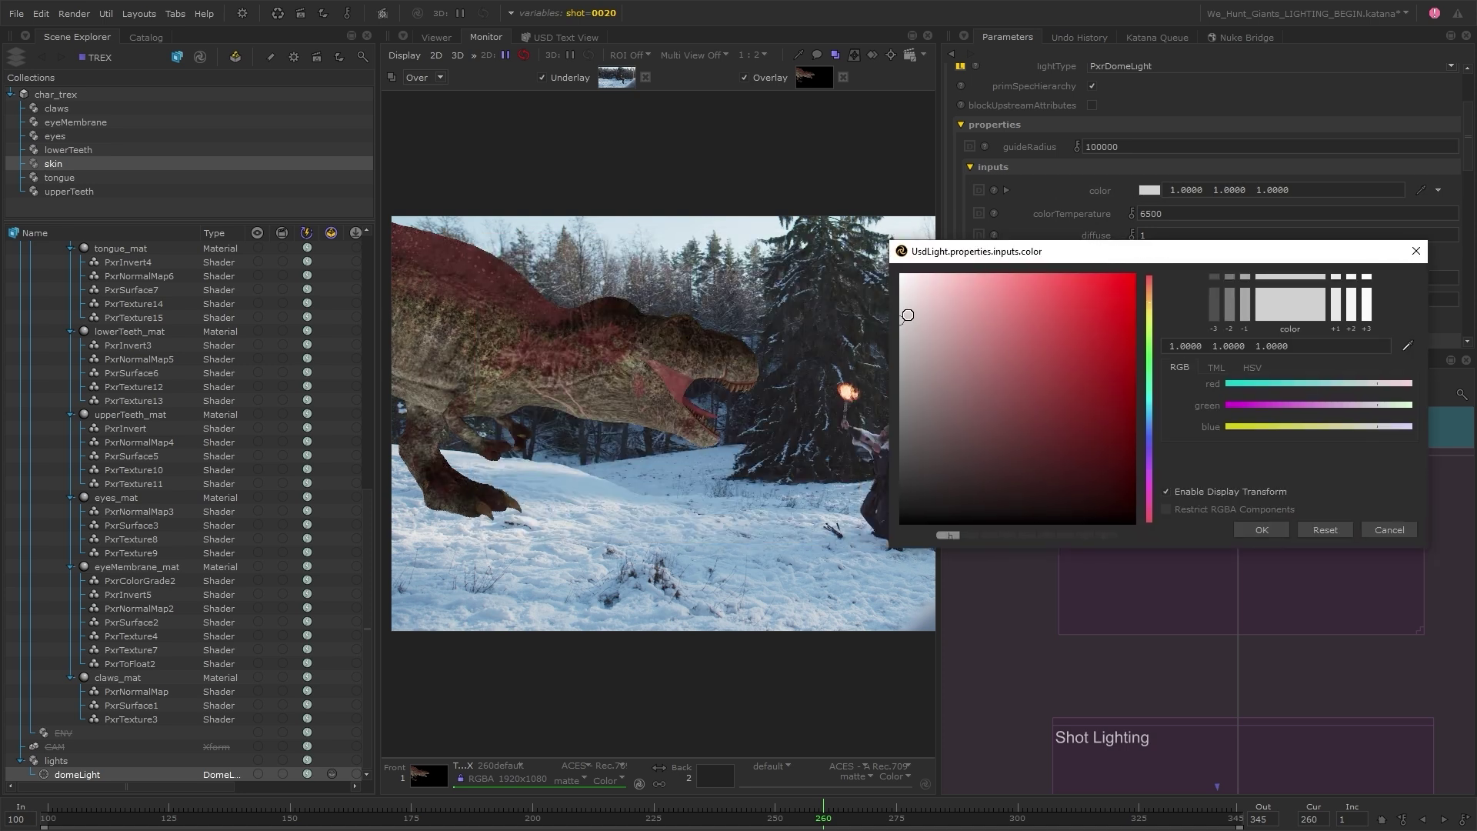
click(1354, 383)
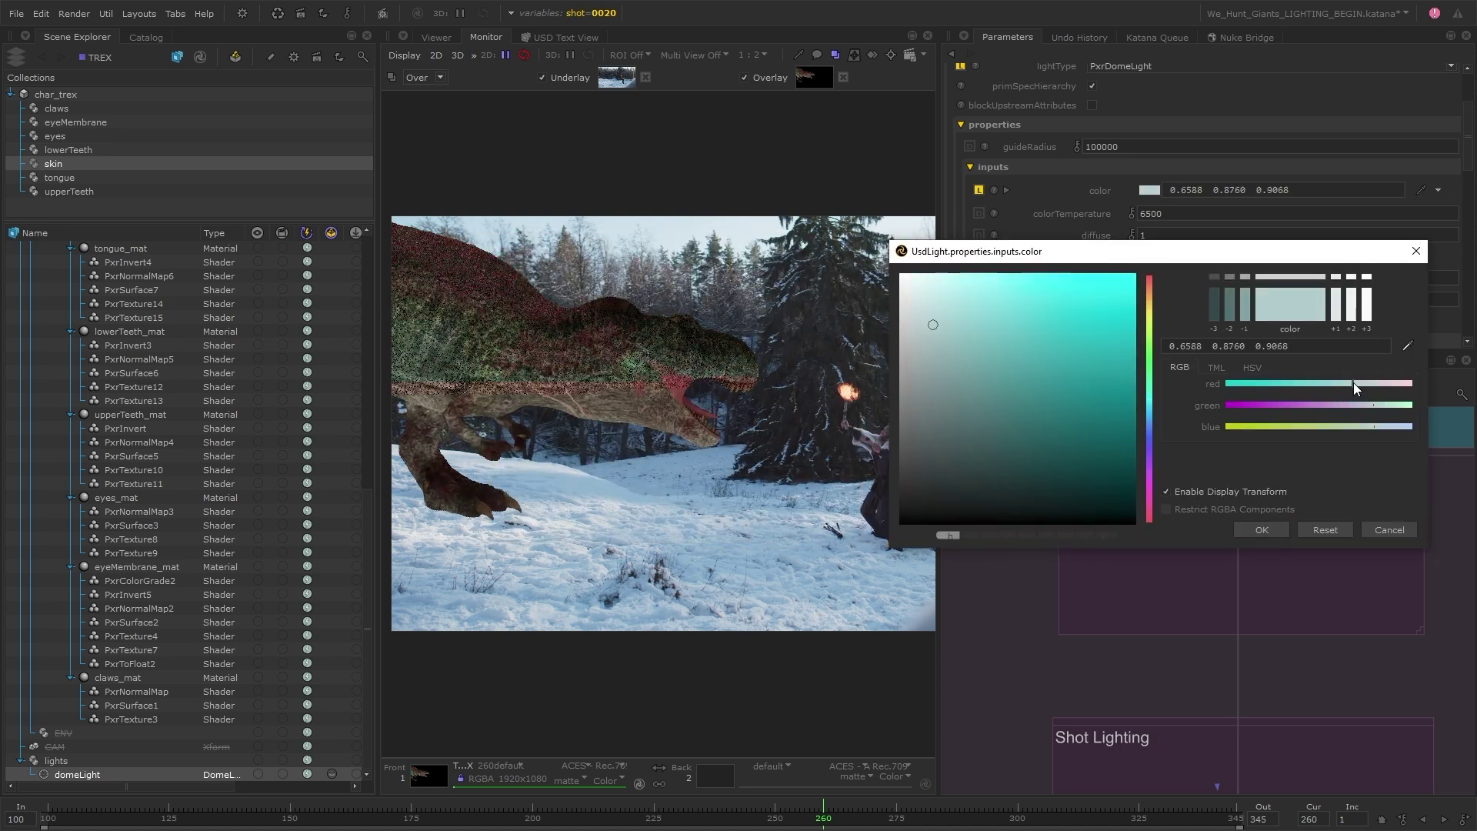
drag(1354, 383, 1357, 384)
click(910, 308)
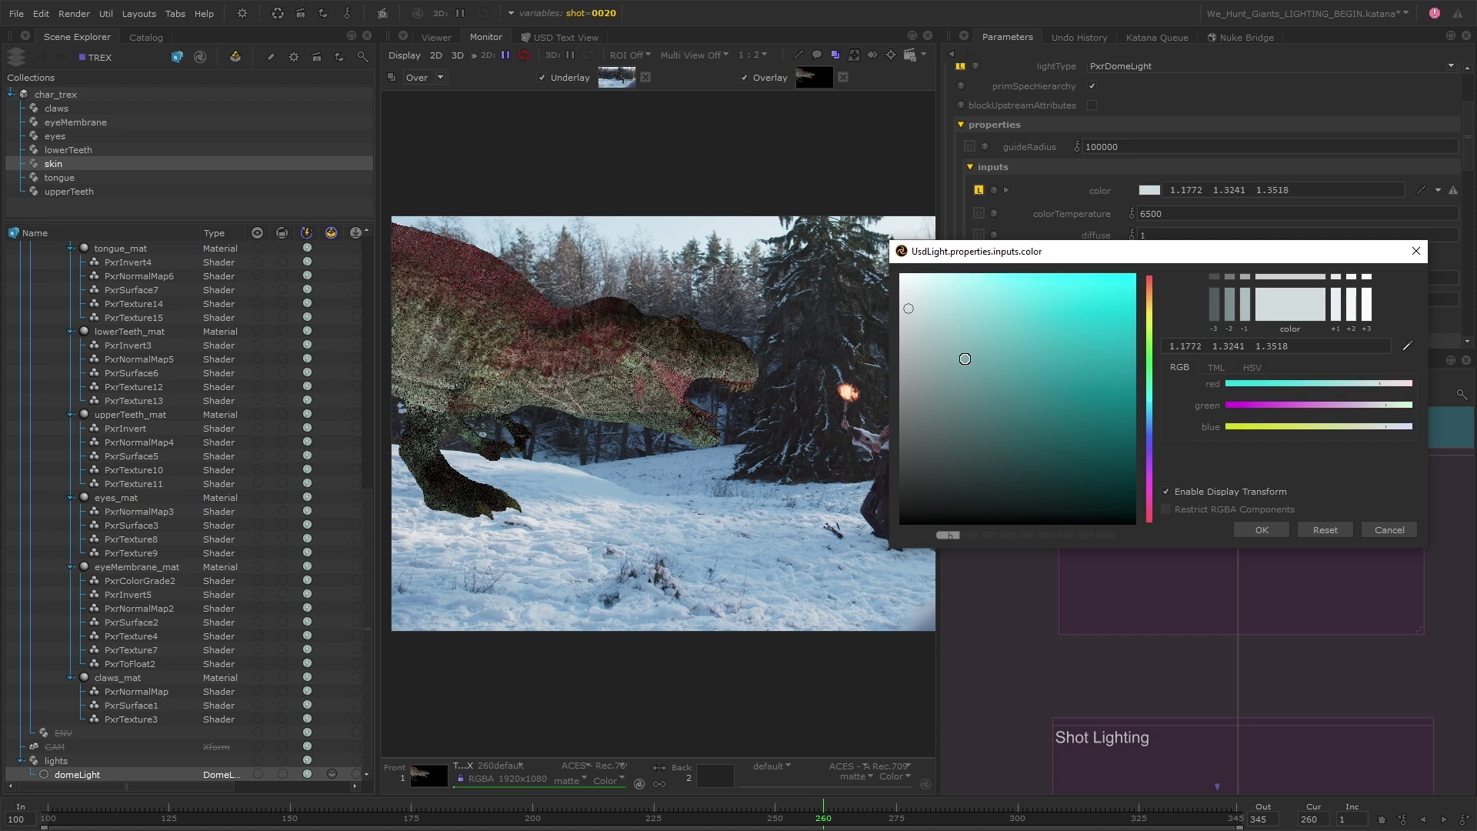
Sample the dome light's color from the snow near the T-rex's foot, brighten it to 1.1676, 1.2130, 1.5016, and set the intensity to 0.7.
click(1408, 345)
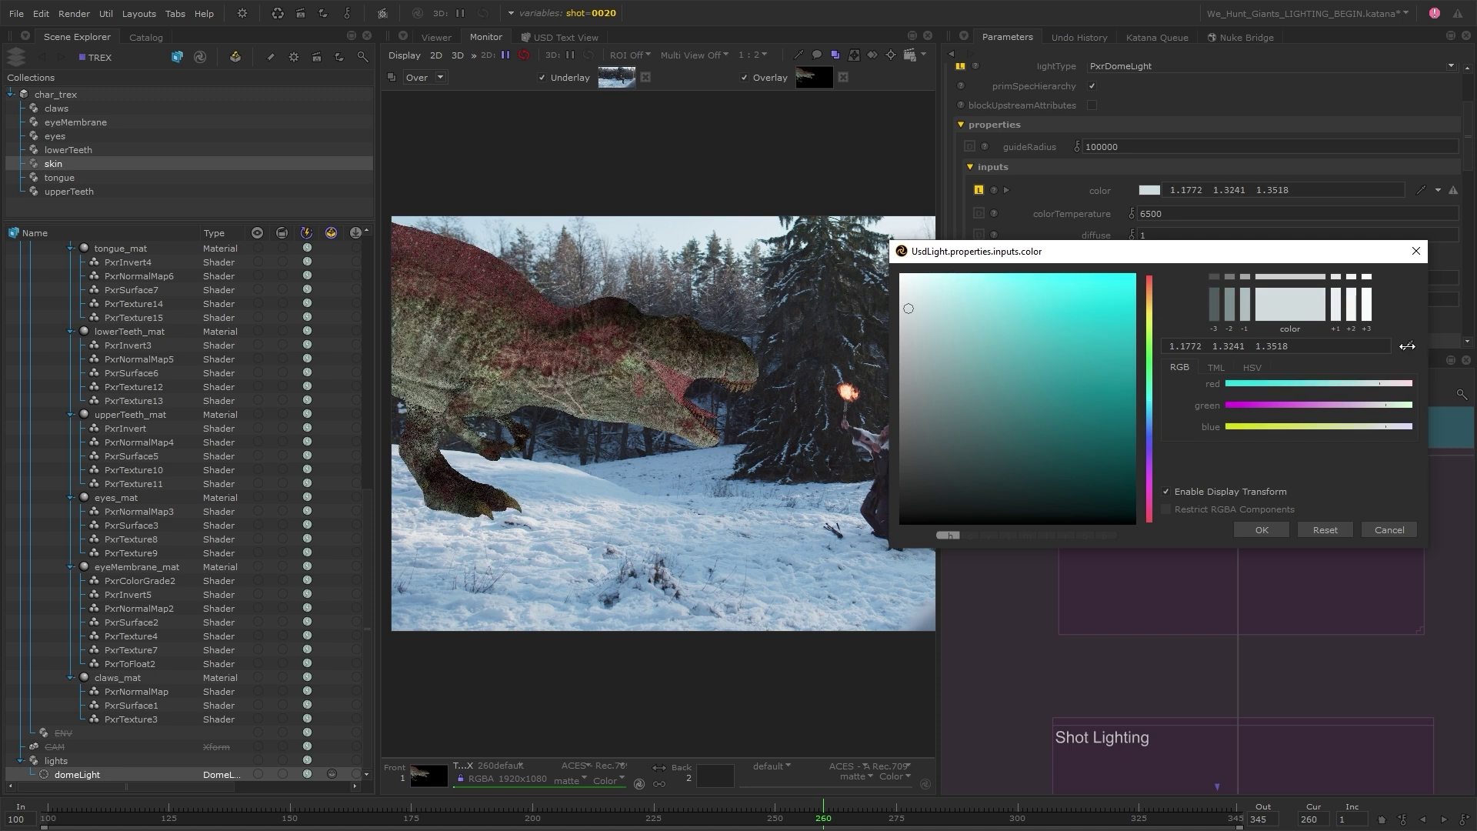
click(533, 509)
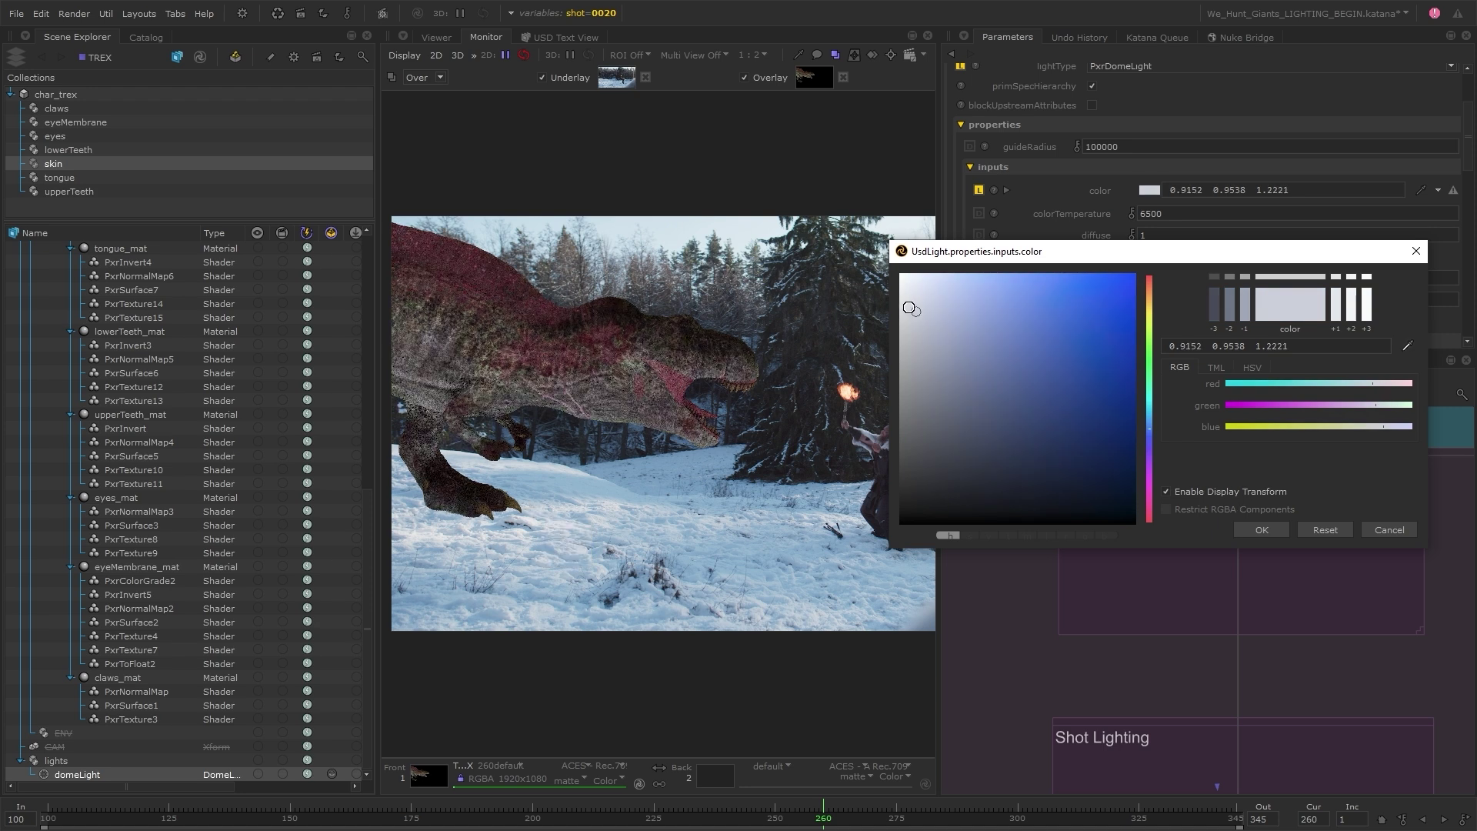
click(911, 303)
click(1261, 529)
scroll(607, 445, down, 1)
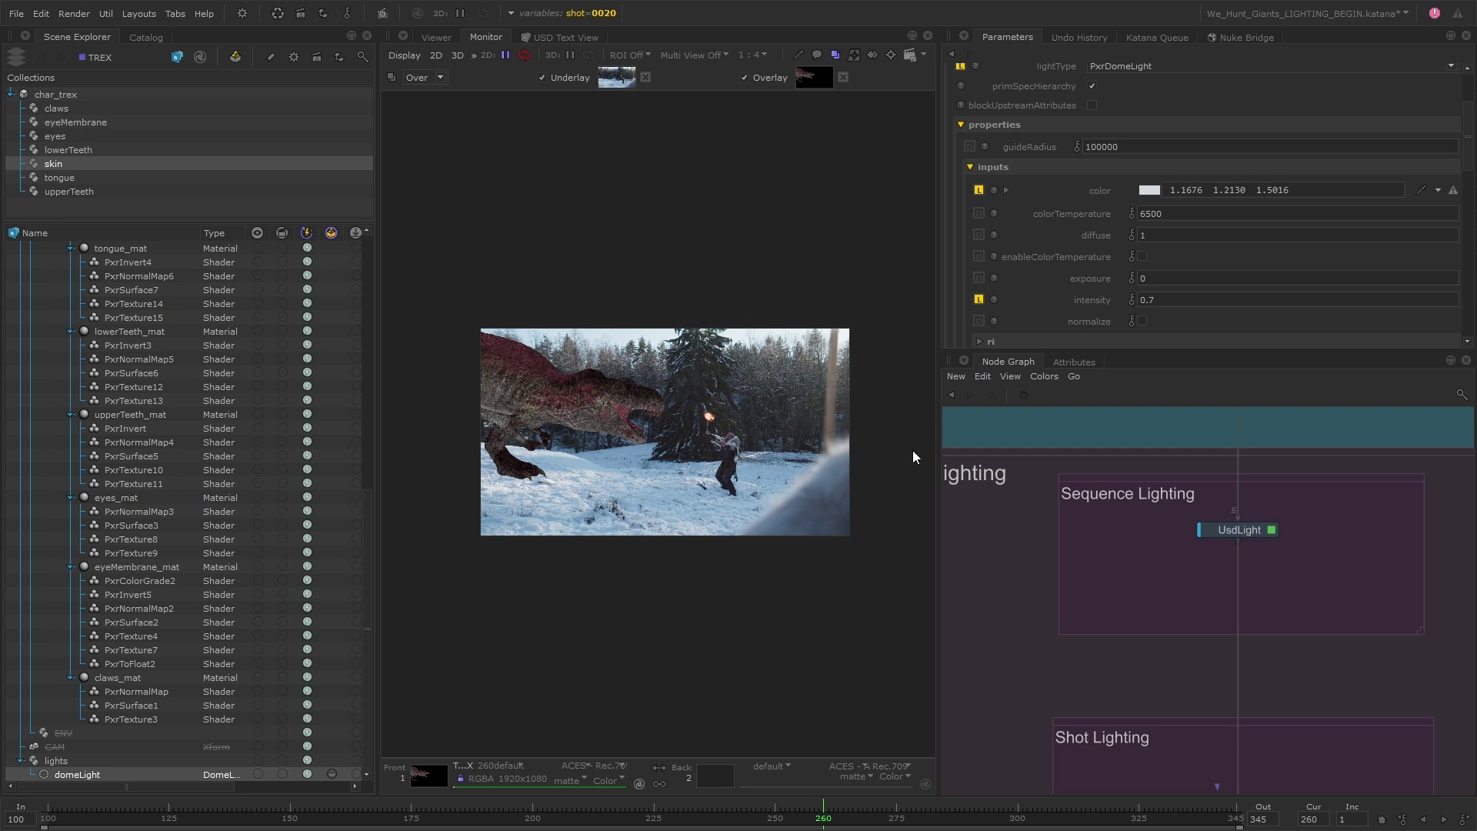
Switch to the 3D viewer and add a second UsdLight node below the first in Sequence Lighting, with its parameters open.
click(436, 37)
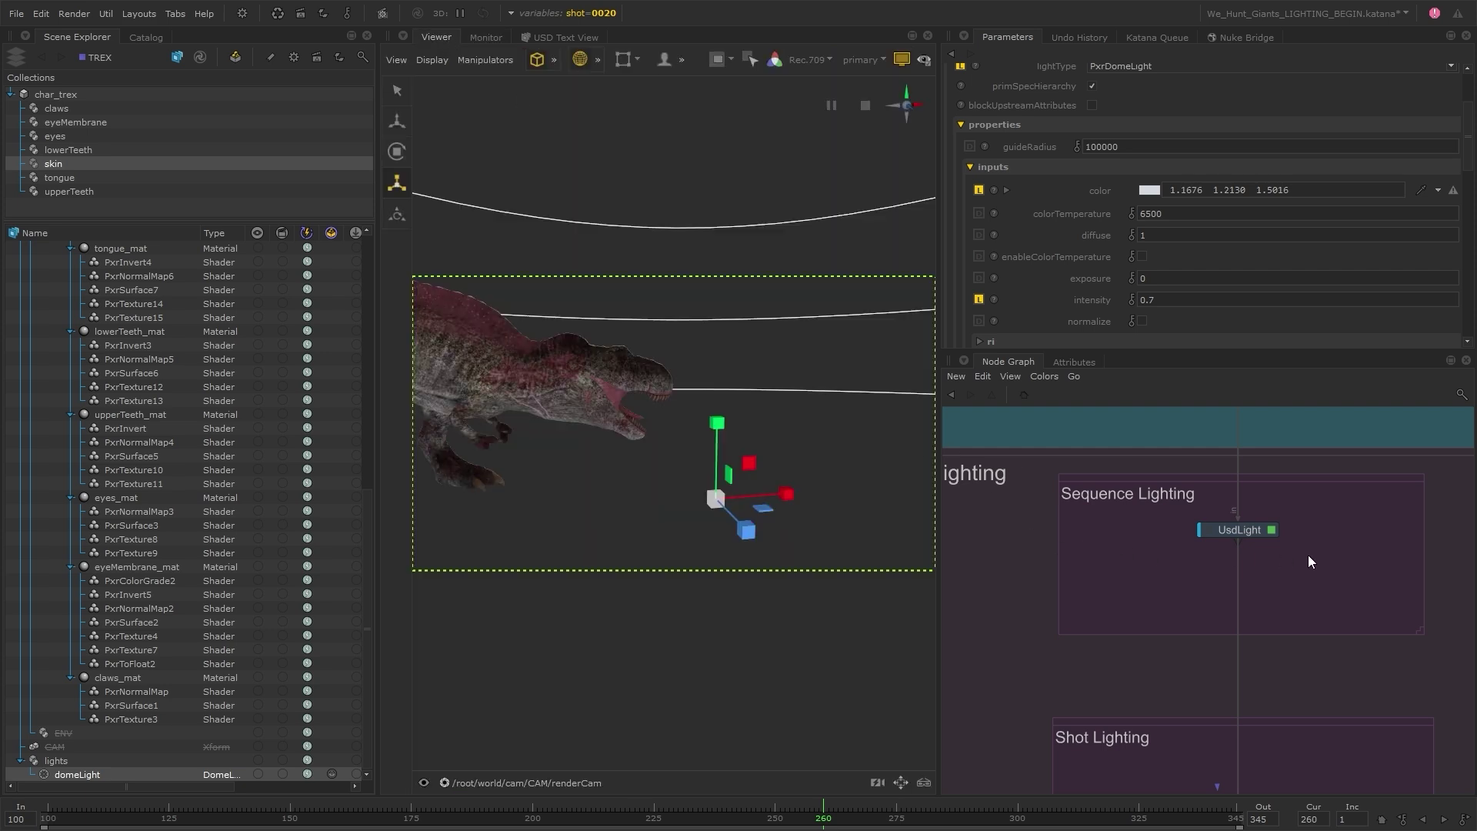
click(1265, 536)
key(Tab)
text(usdl)
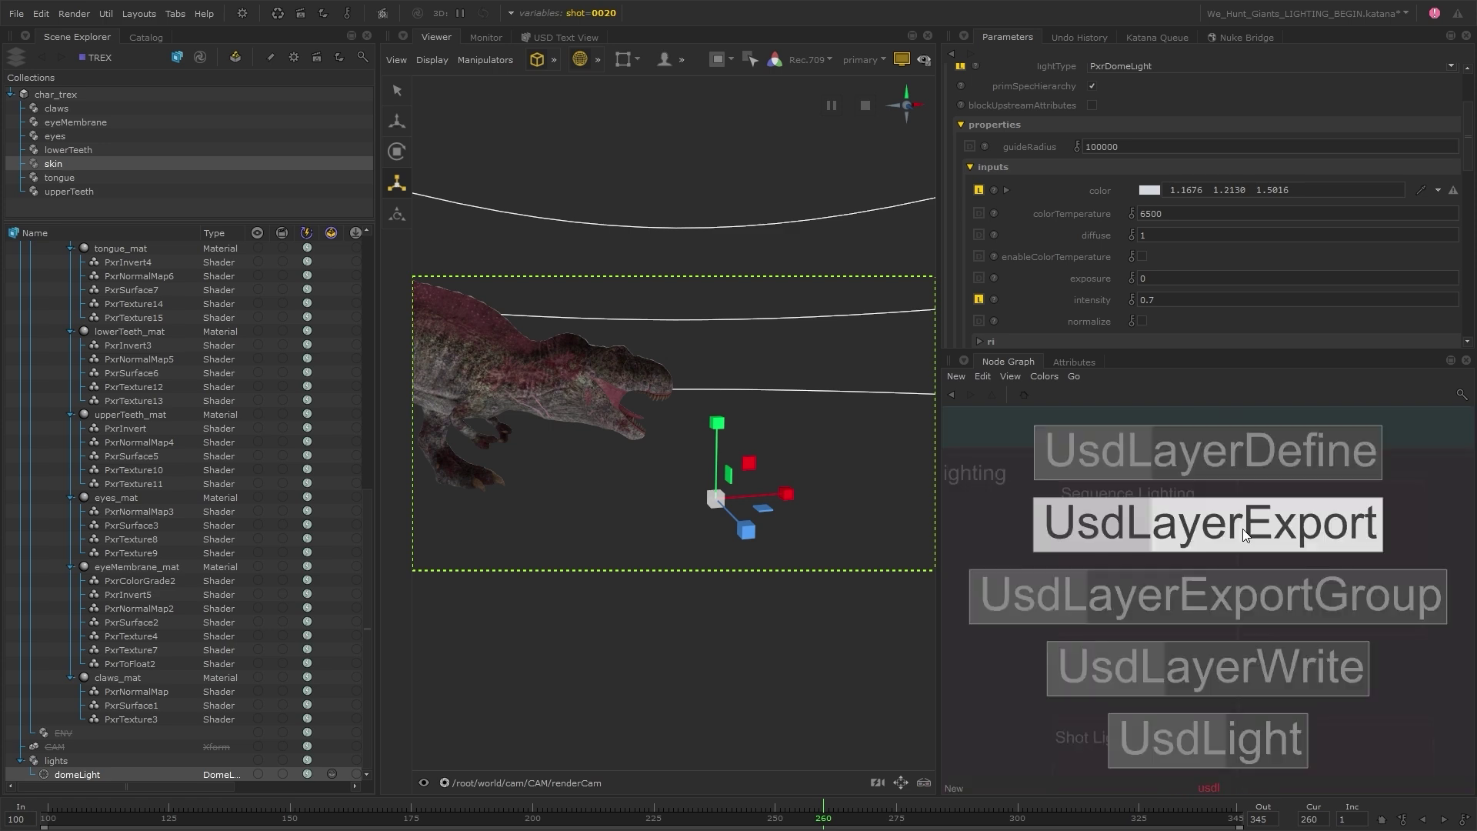
click(1255, 740)
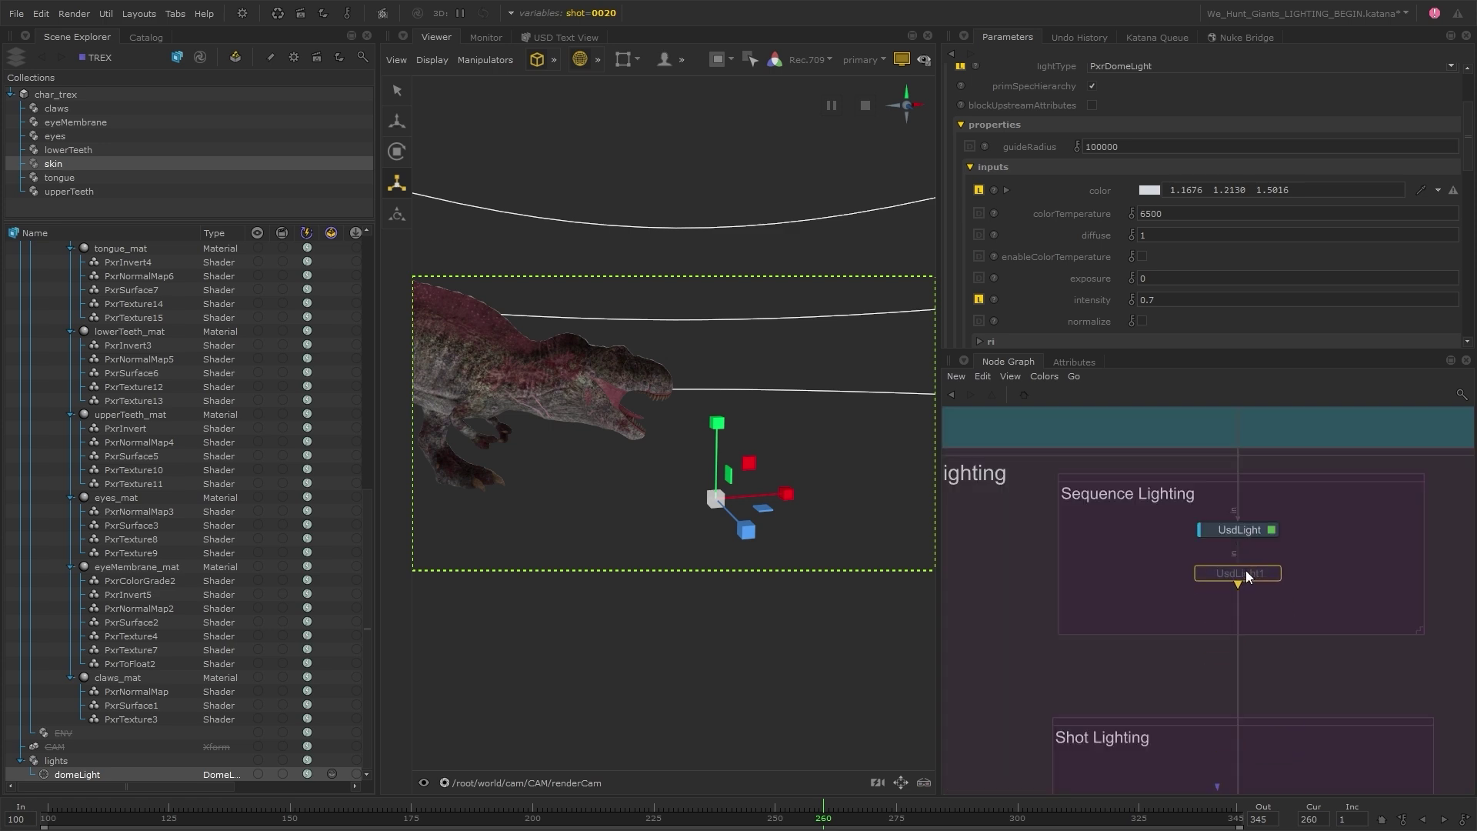
click(1248, 577)
click(1274, 572)
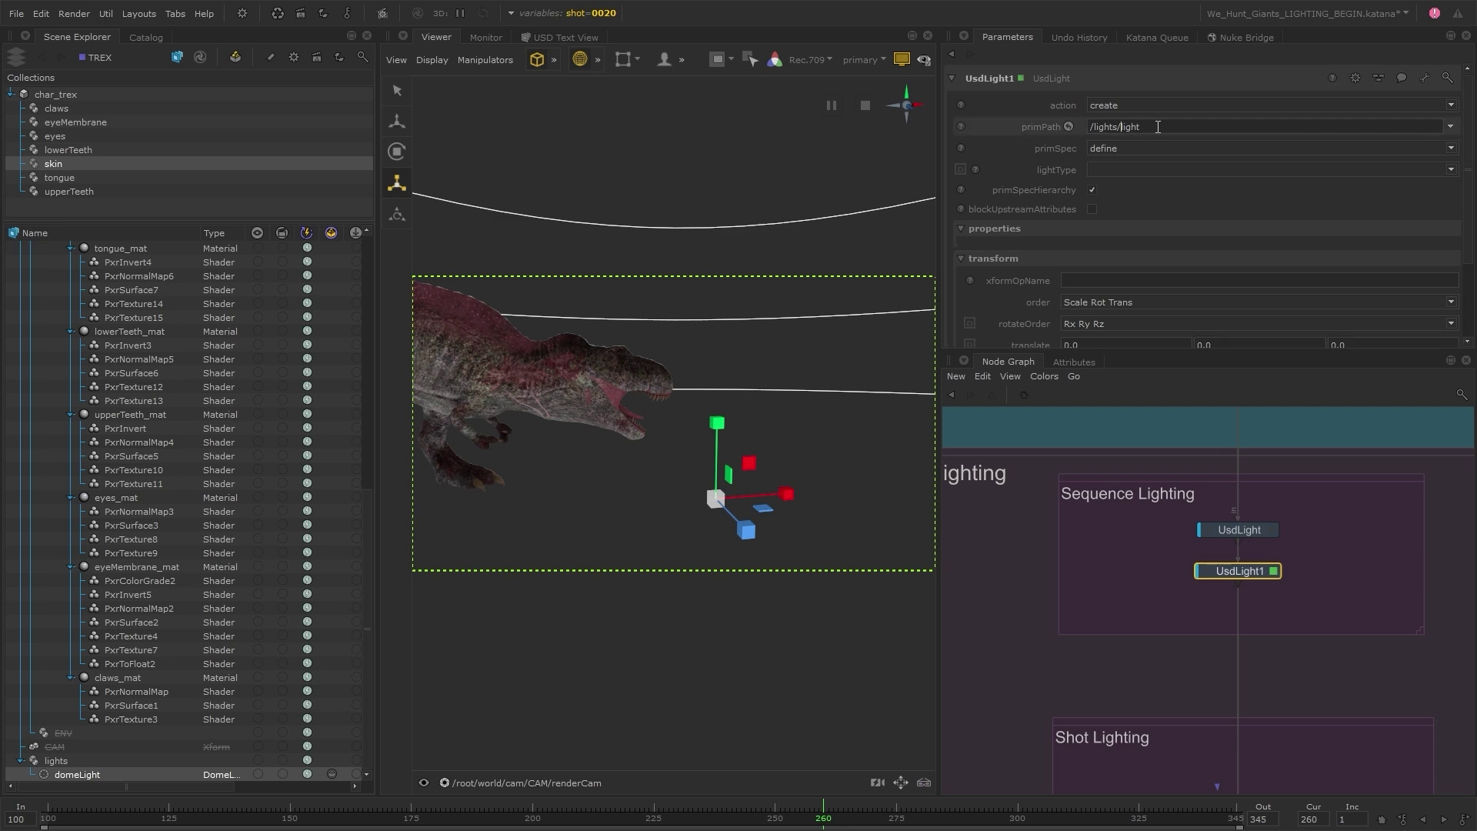
Set the new light's prim path to /lights/keyLight and its light type to PxrRectLight.
text(keyL)
click(1194, 171)
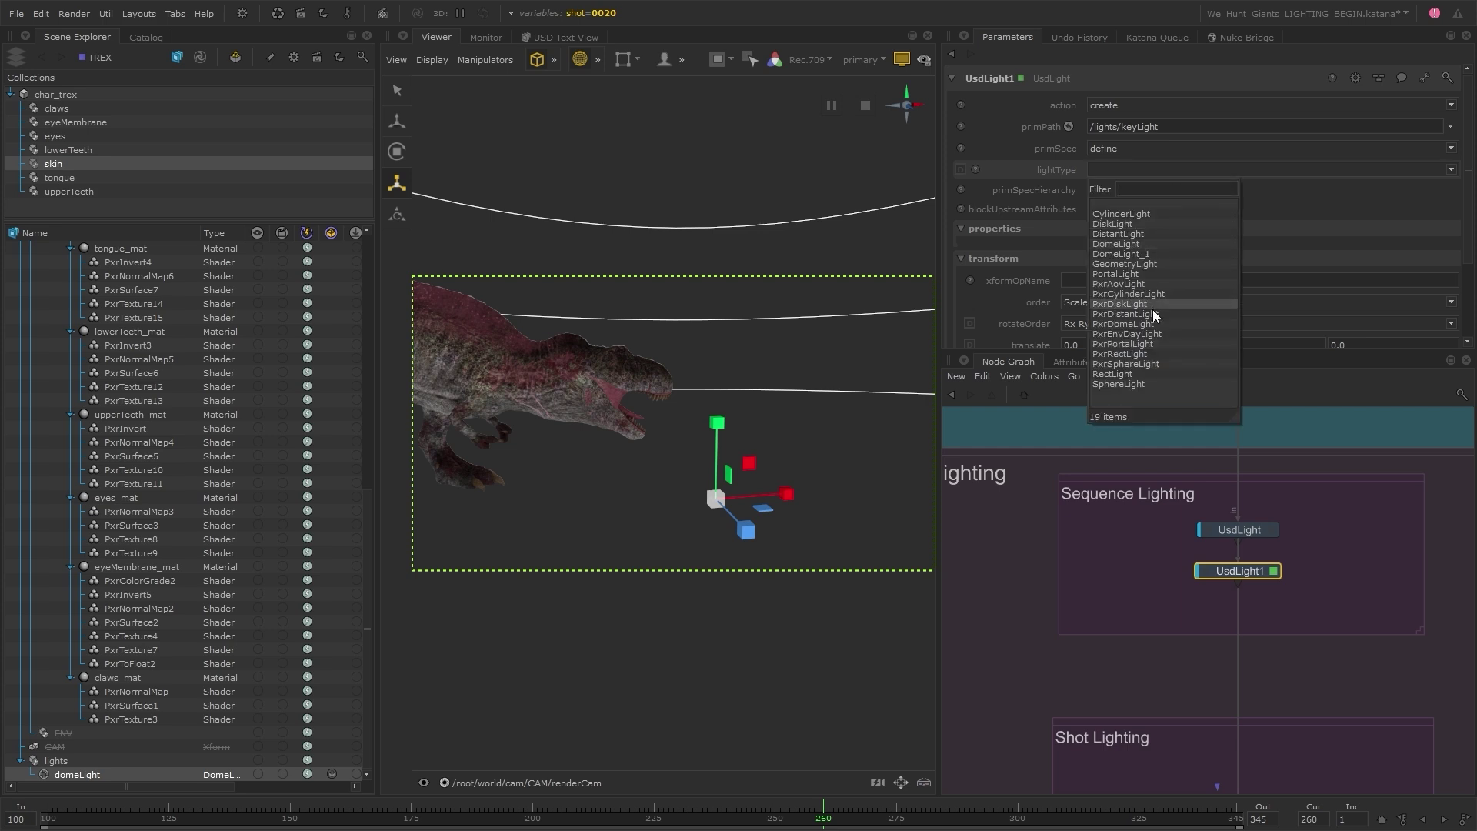
click(1152, 354)
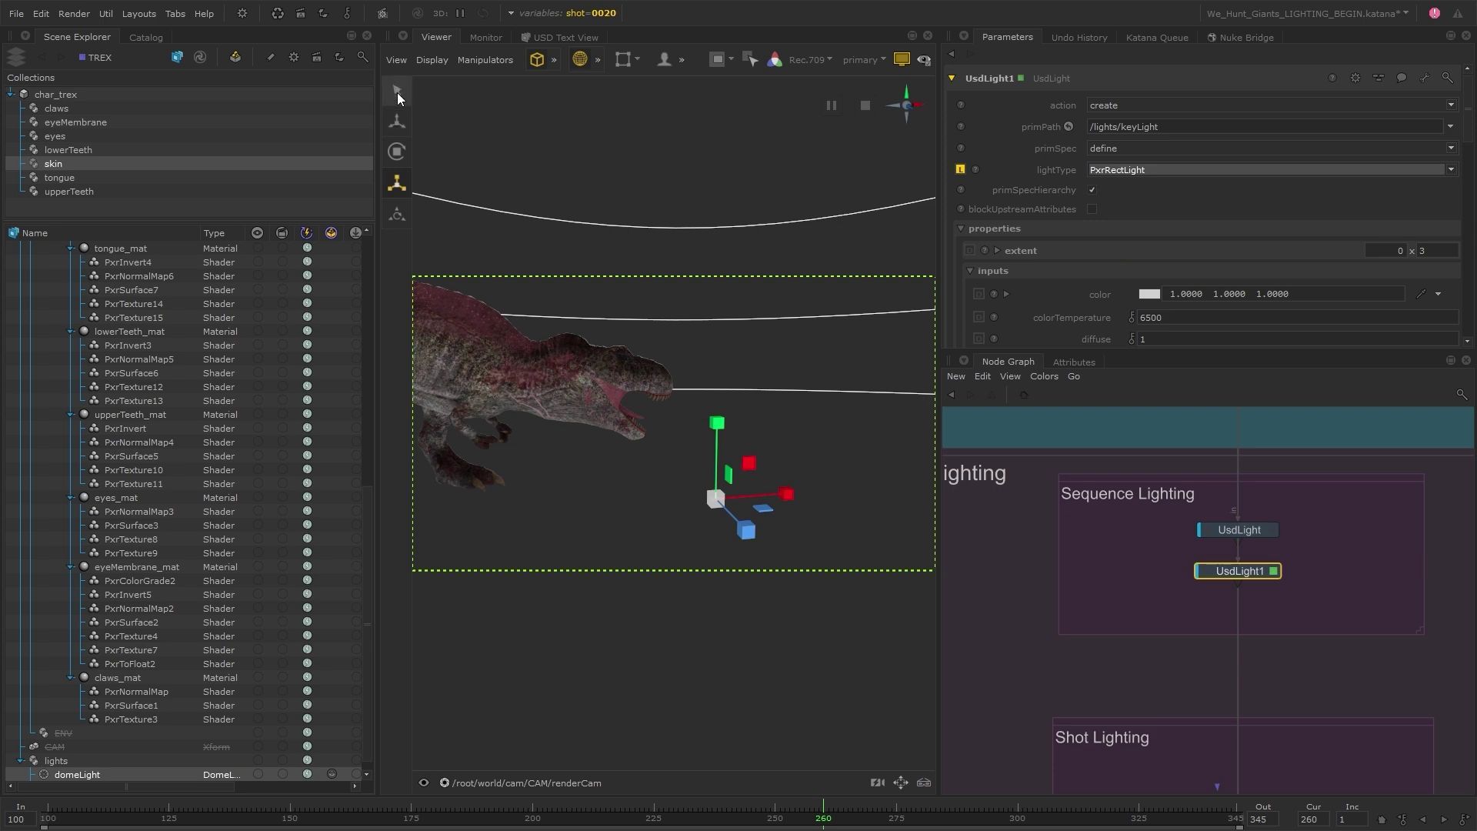
View the scene through the persp camera, select keyLight, and move it in front of the T-rex, slightly raised.
click(574, 783)
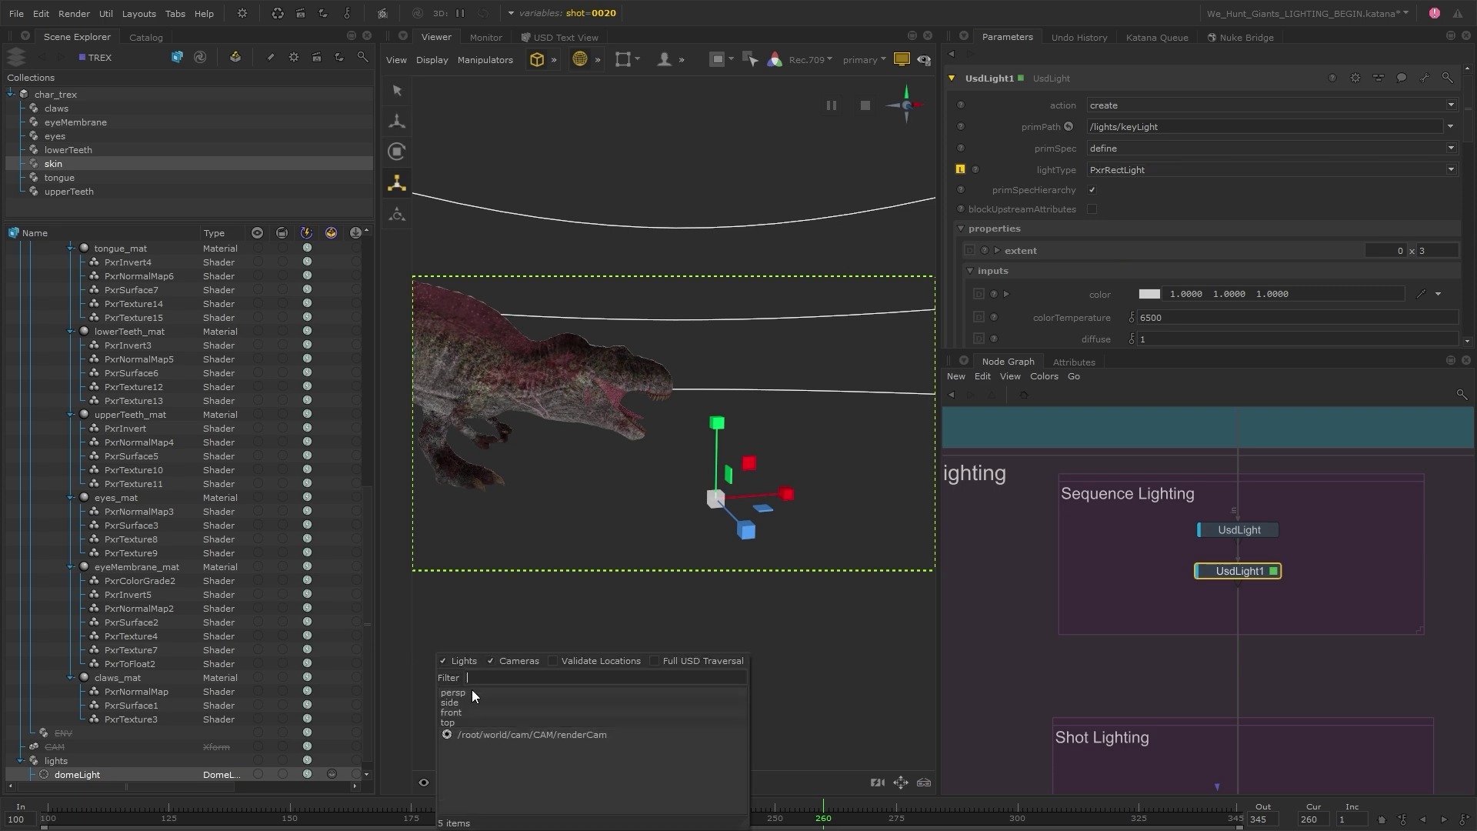
click(460, 691)
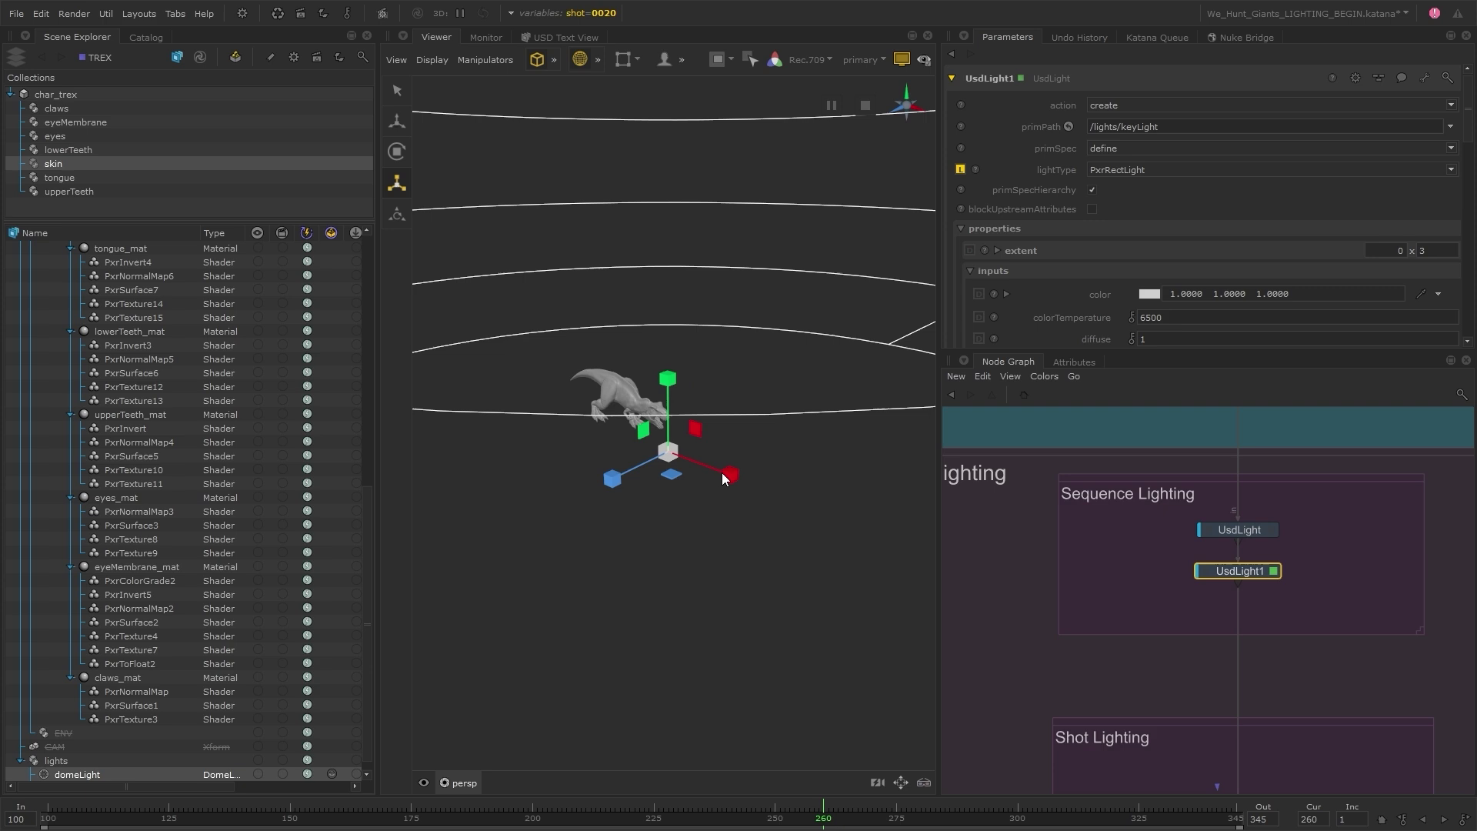
scroll(146, 735, down, 1)
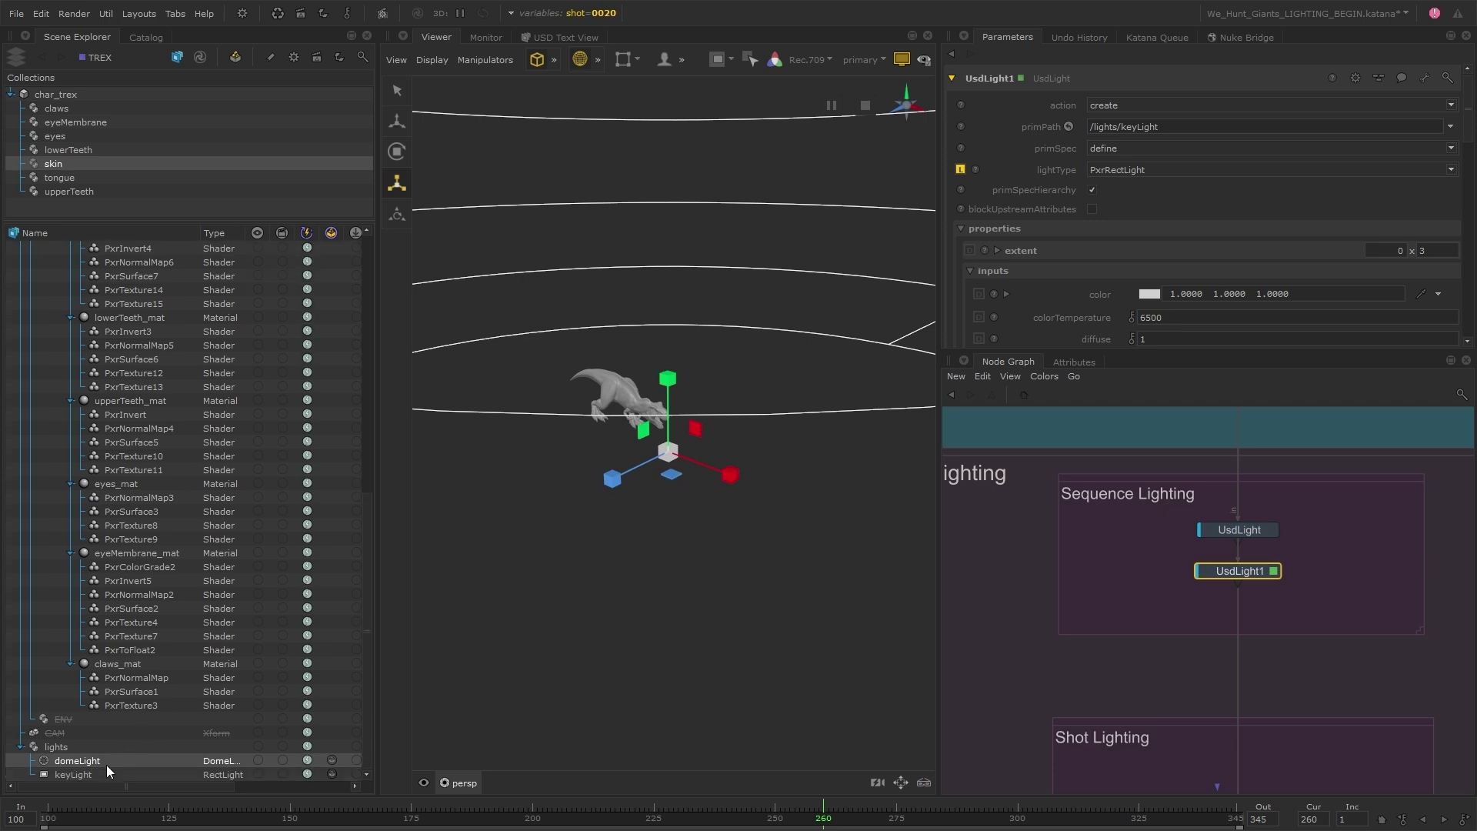
click(90, 772)
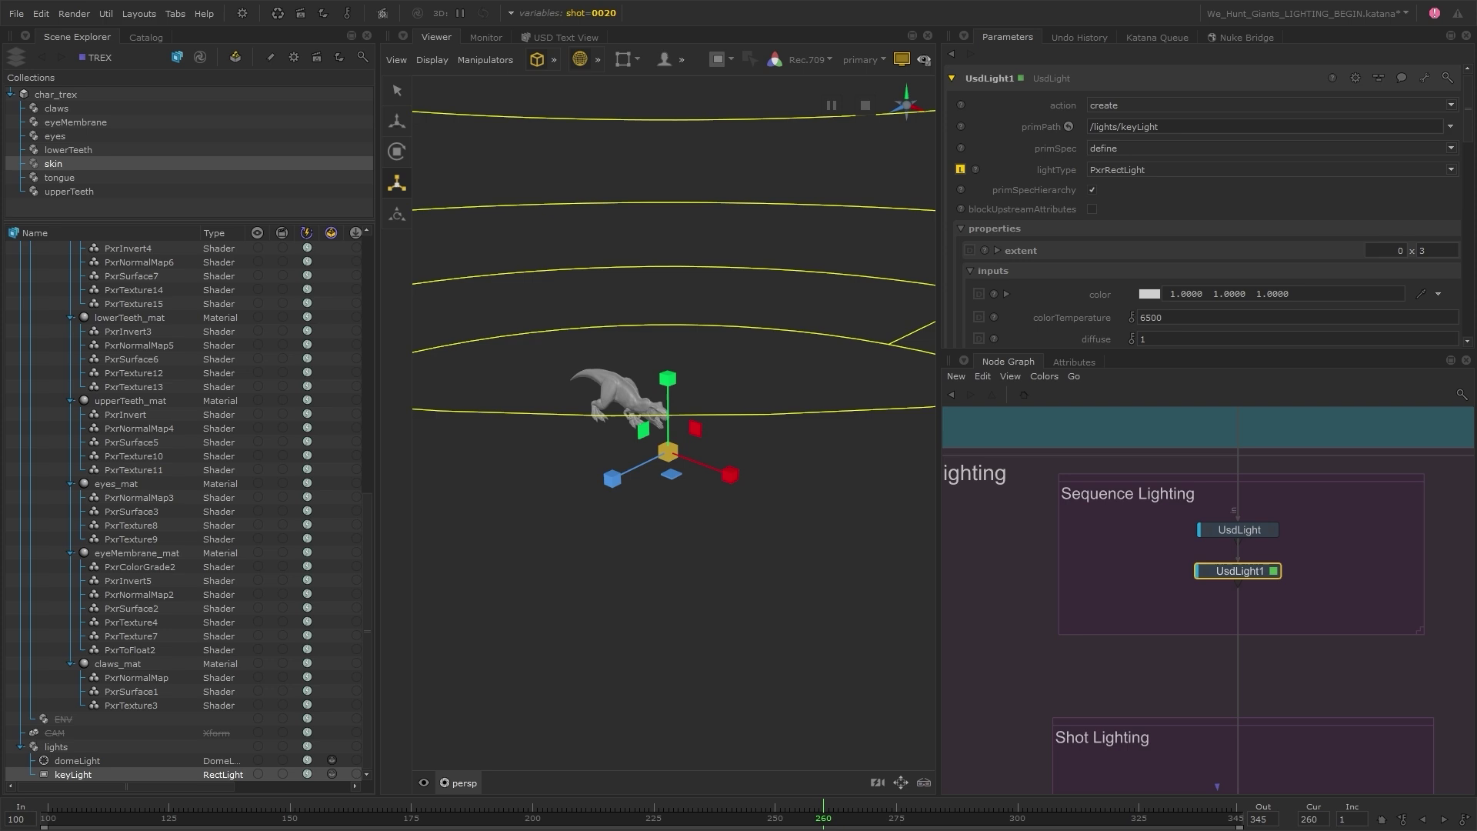
key(w)
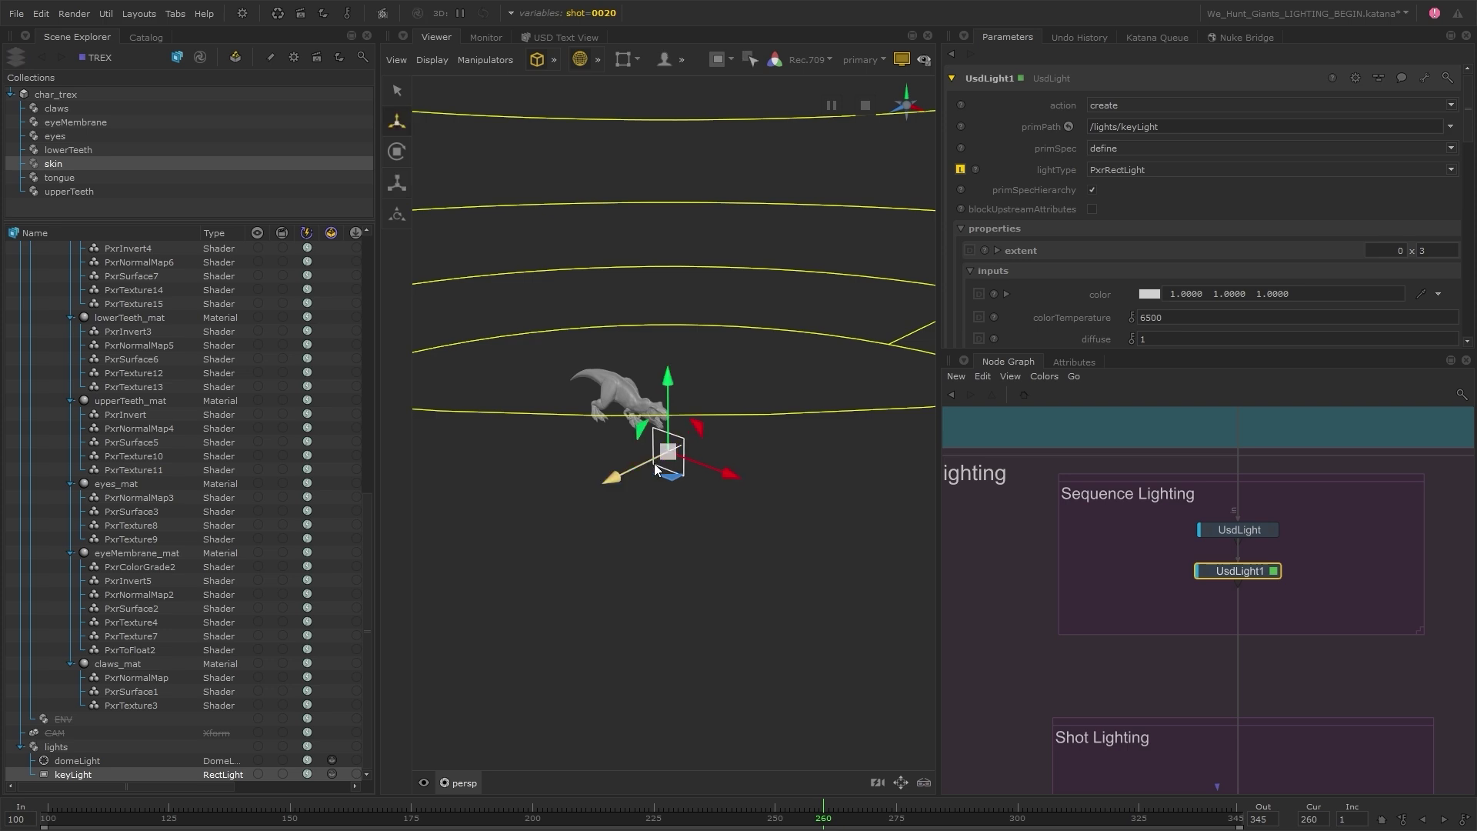
drag(668, 452, 674, 512)
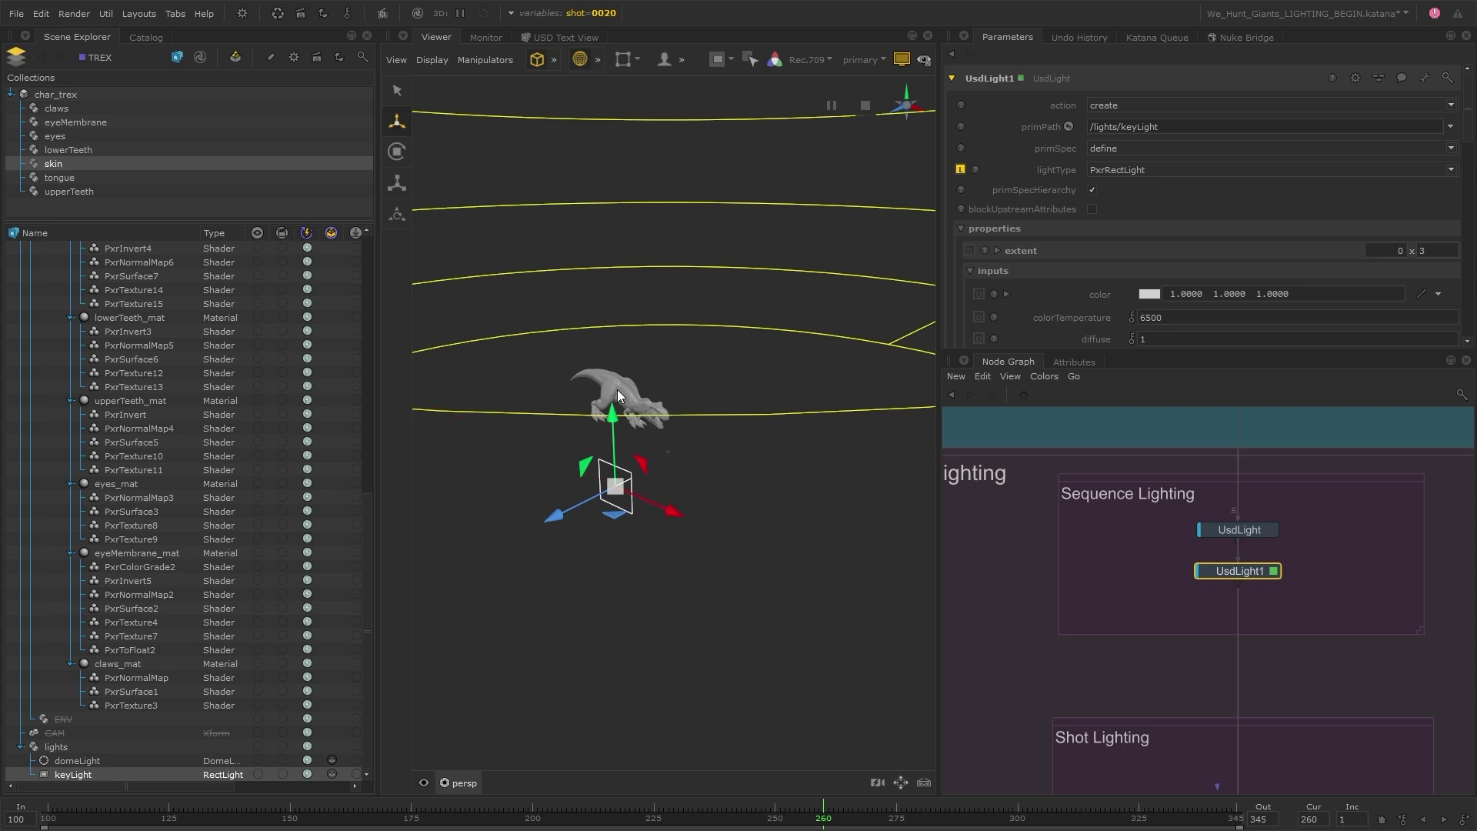
drag(613, 417, 613, 391)
Rotate the key light to face the T-rex and move it up closer to the head.
key(e)
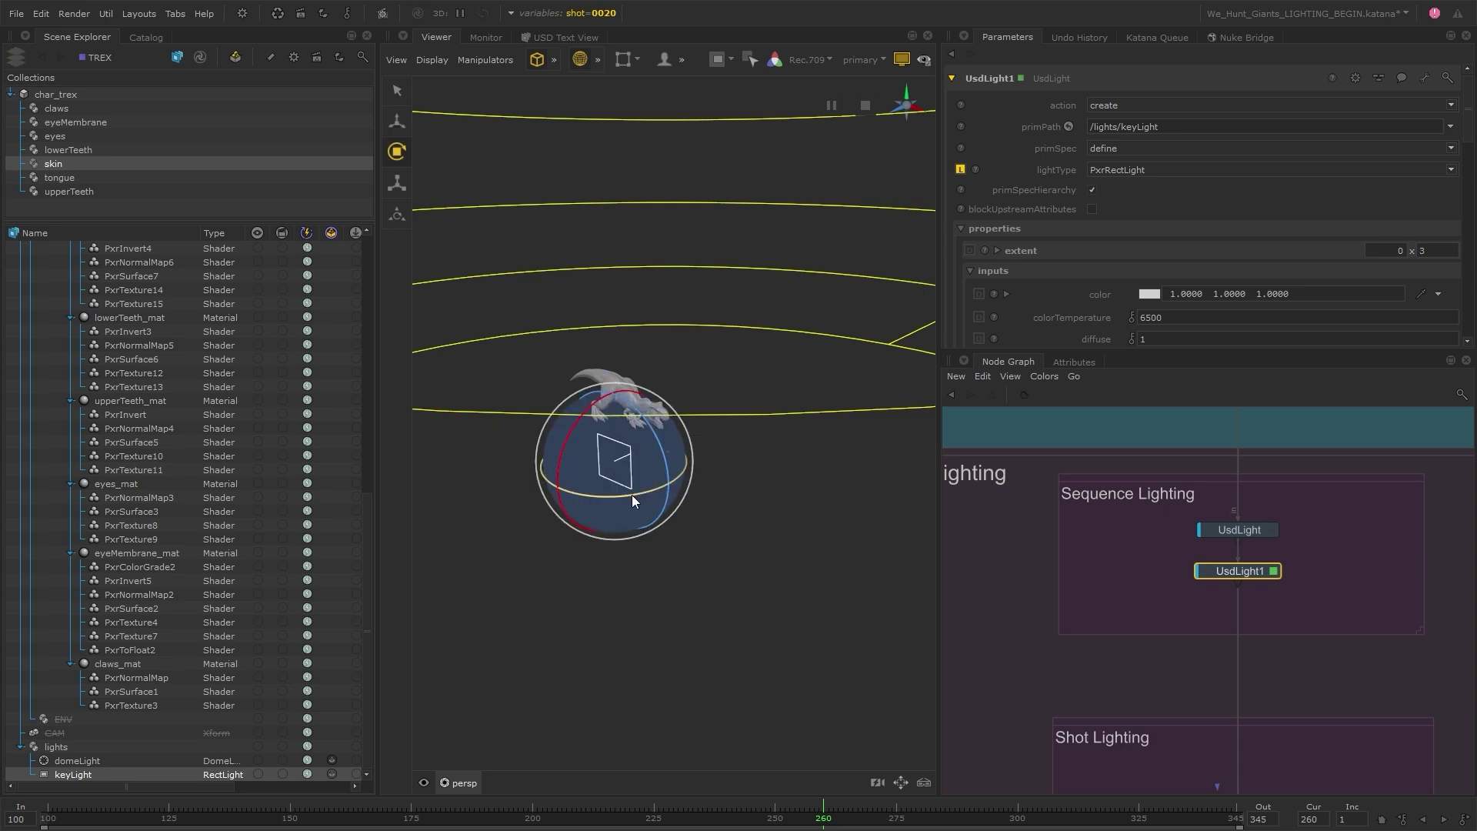
drag(677, 495, 701, 491)
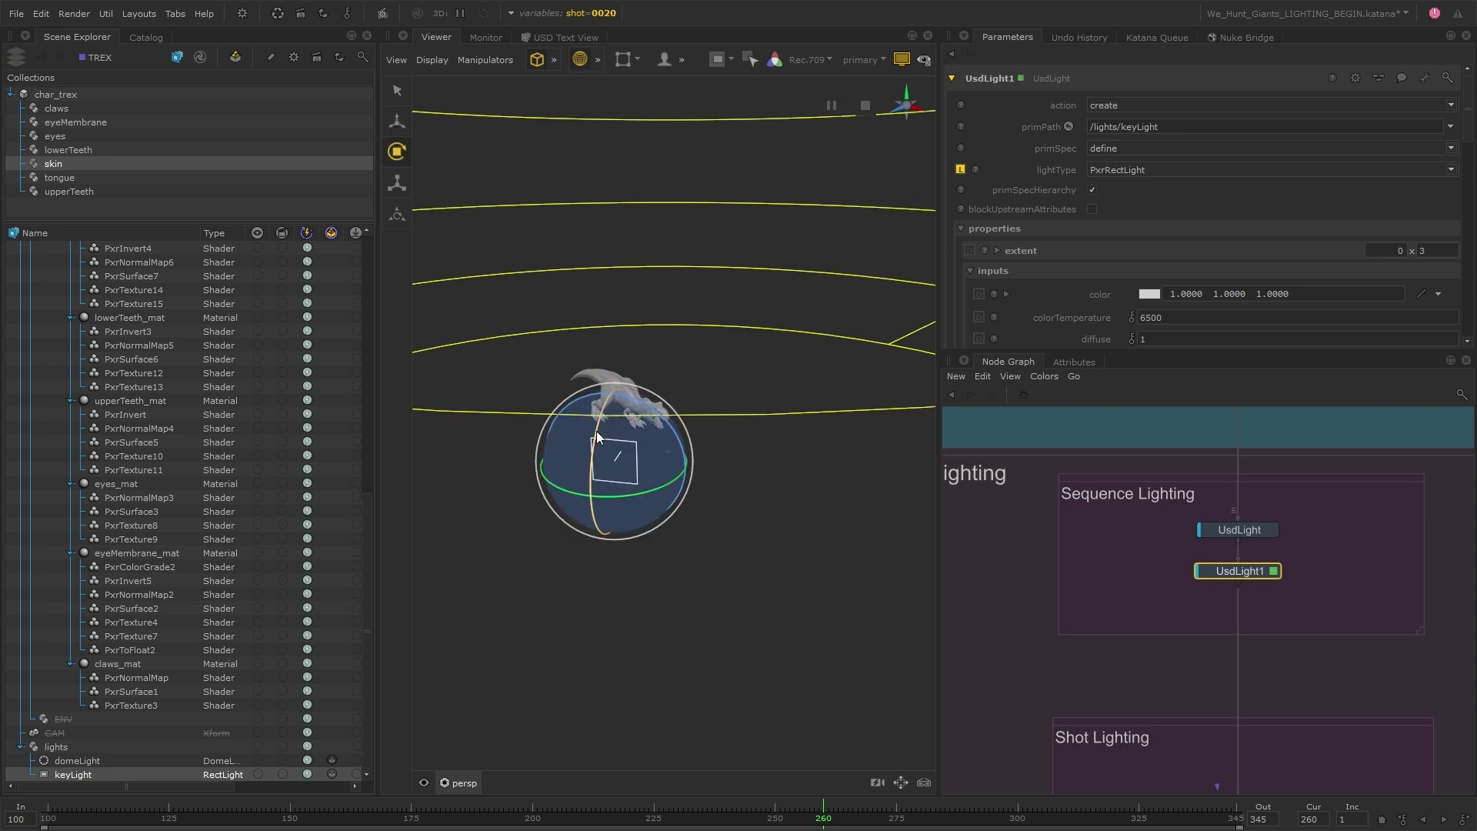
drag(597, 431, 625, 433)
key(q)
key(w)
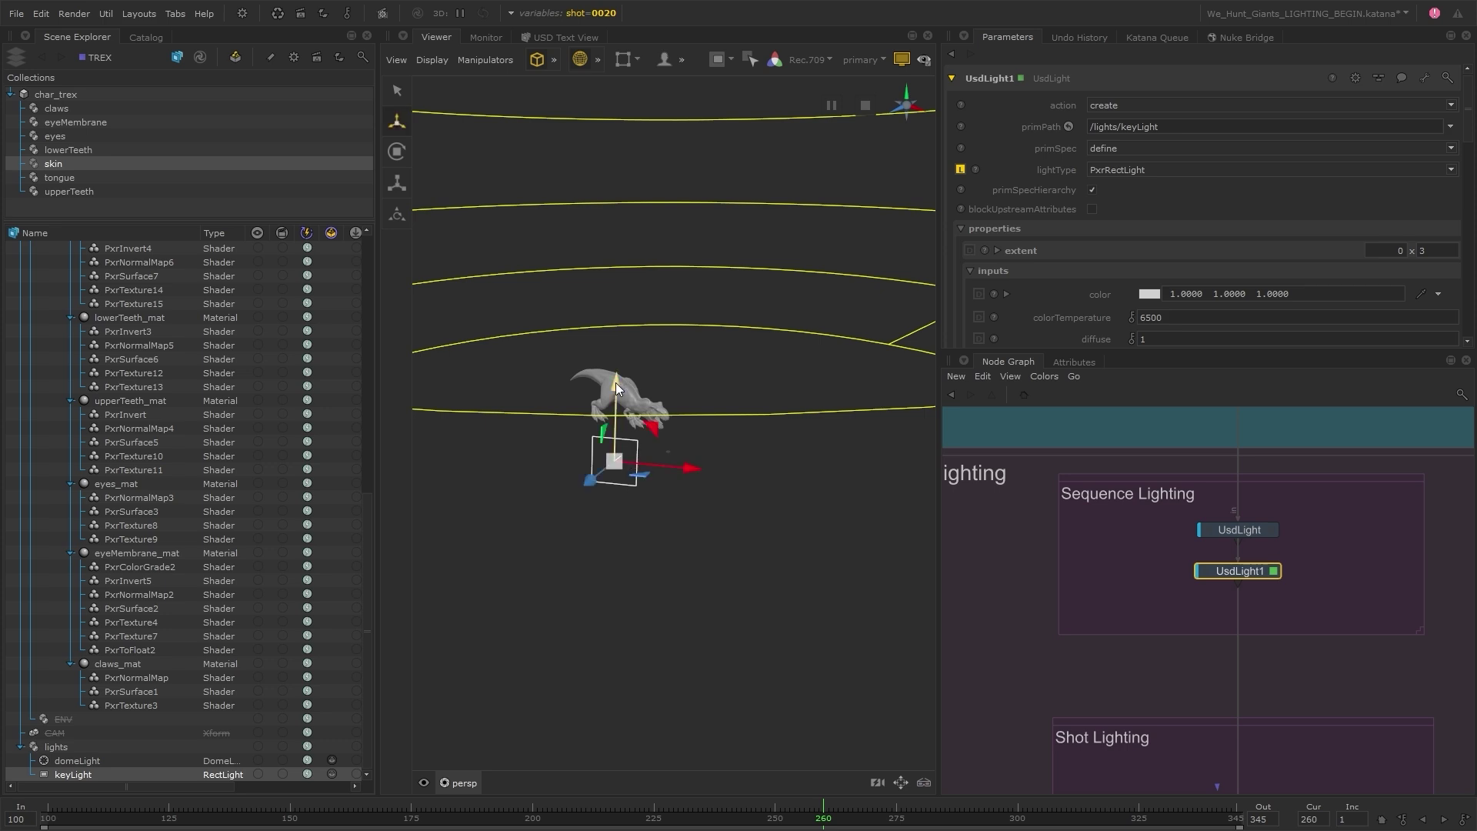
drag(598, 452, 625, 453)
Return the viewer to renderCam and set the key light's intensity to 10.
click(460, 782)
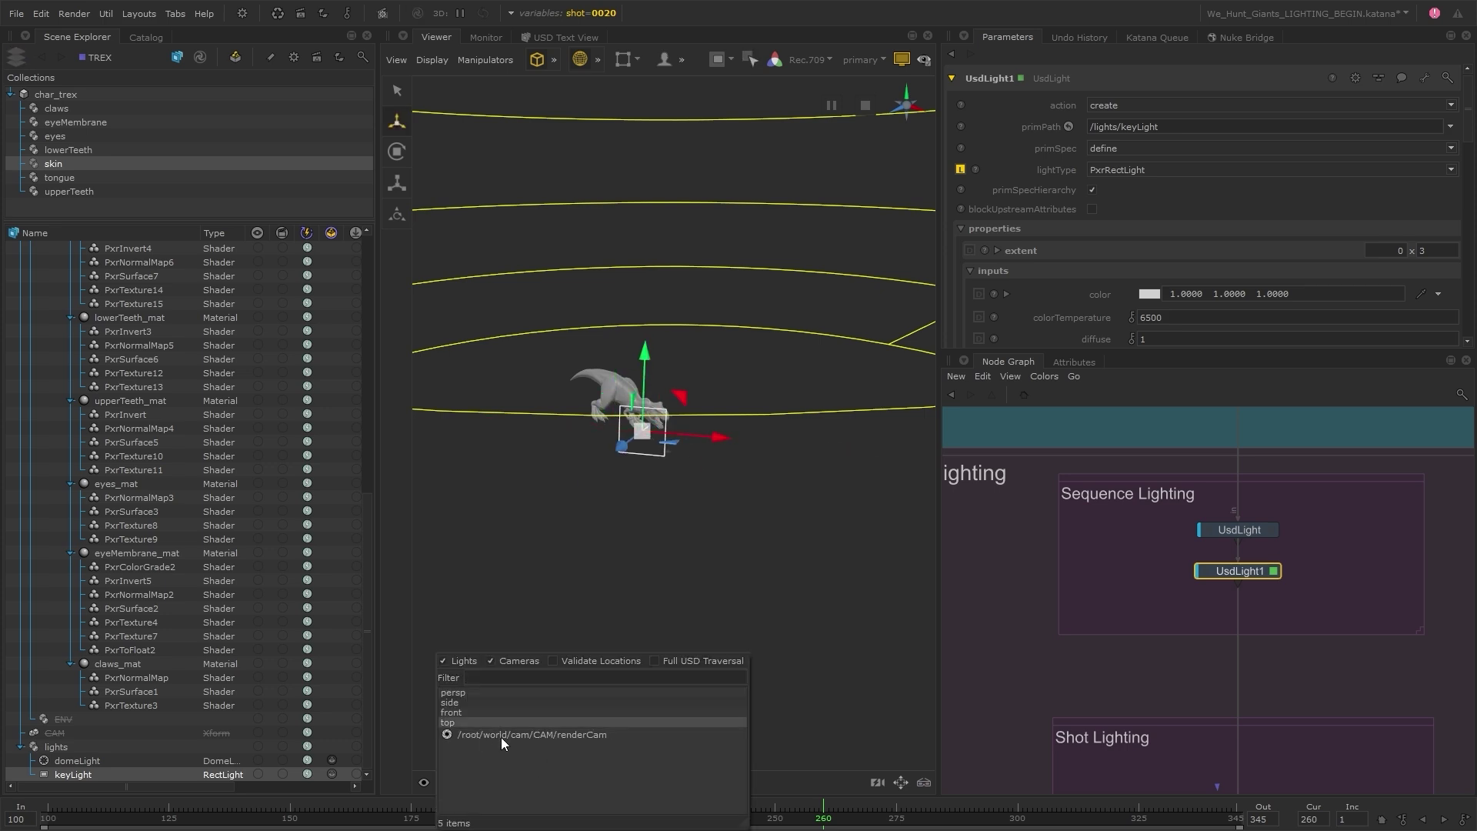
click(505, 736)
scroll(1069, 245, down, 5)
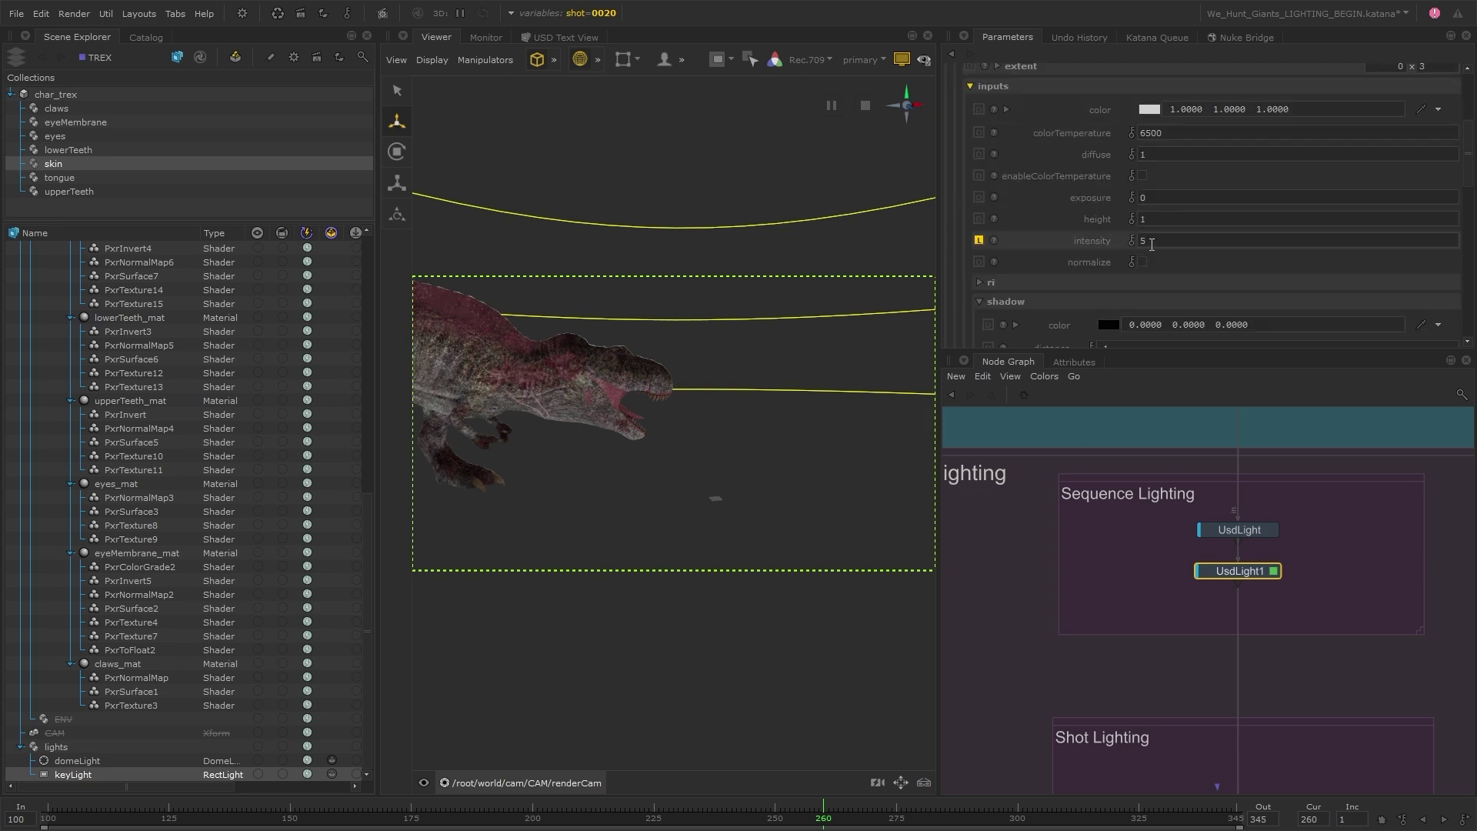
double_click(1156, 243)
text(10)
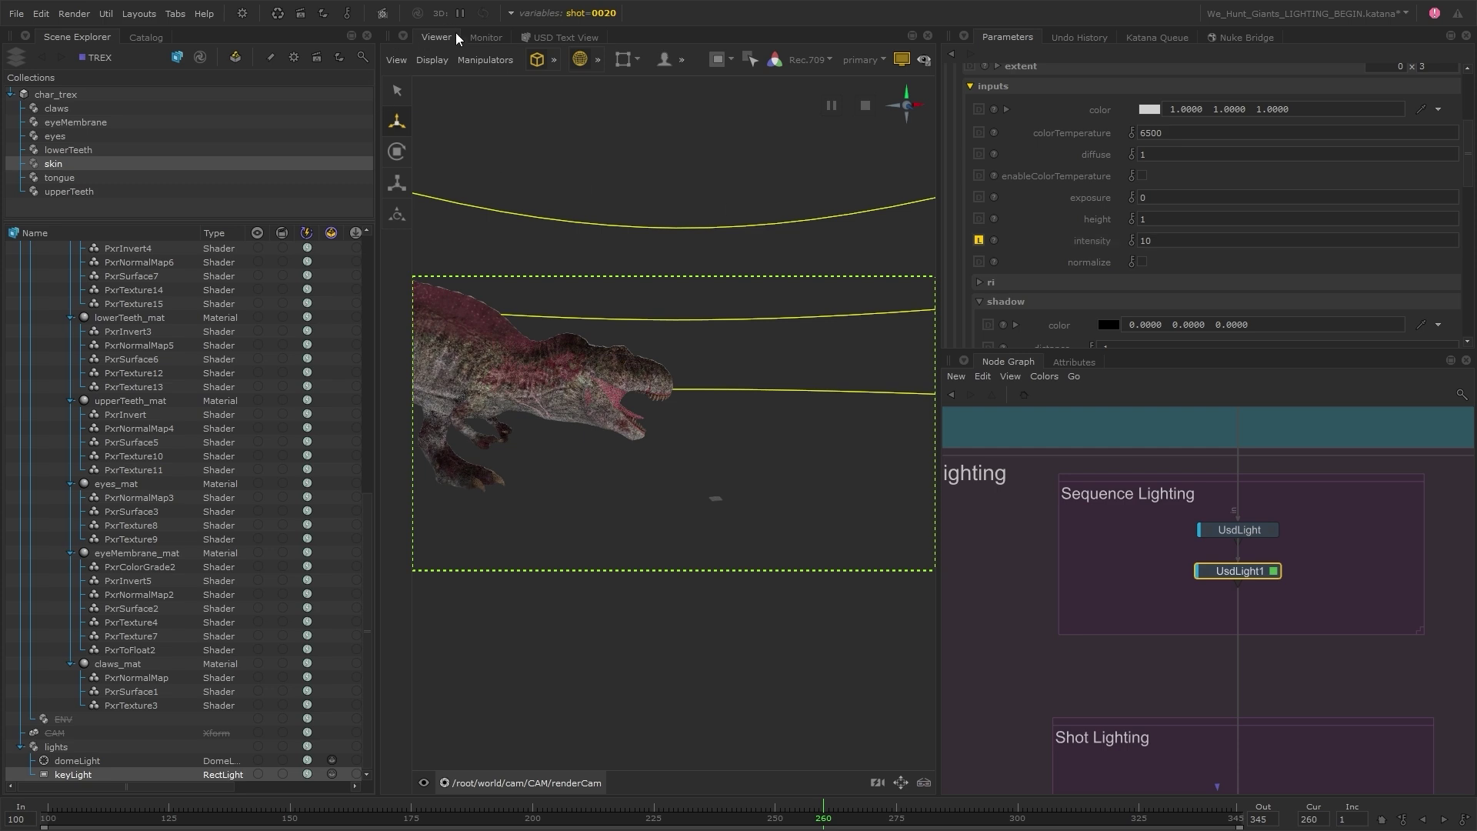
Sample the key light's color from the background plate in the render, then brighten it to a warm white of 1.1548, 1.0392, 0.8546.
click(496, 35)
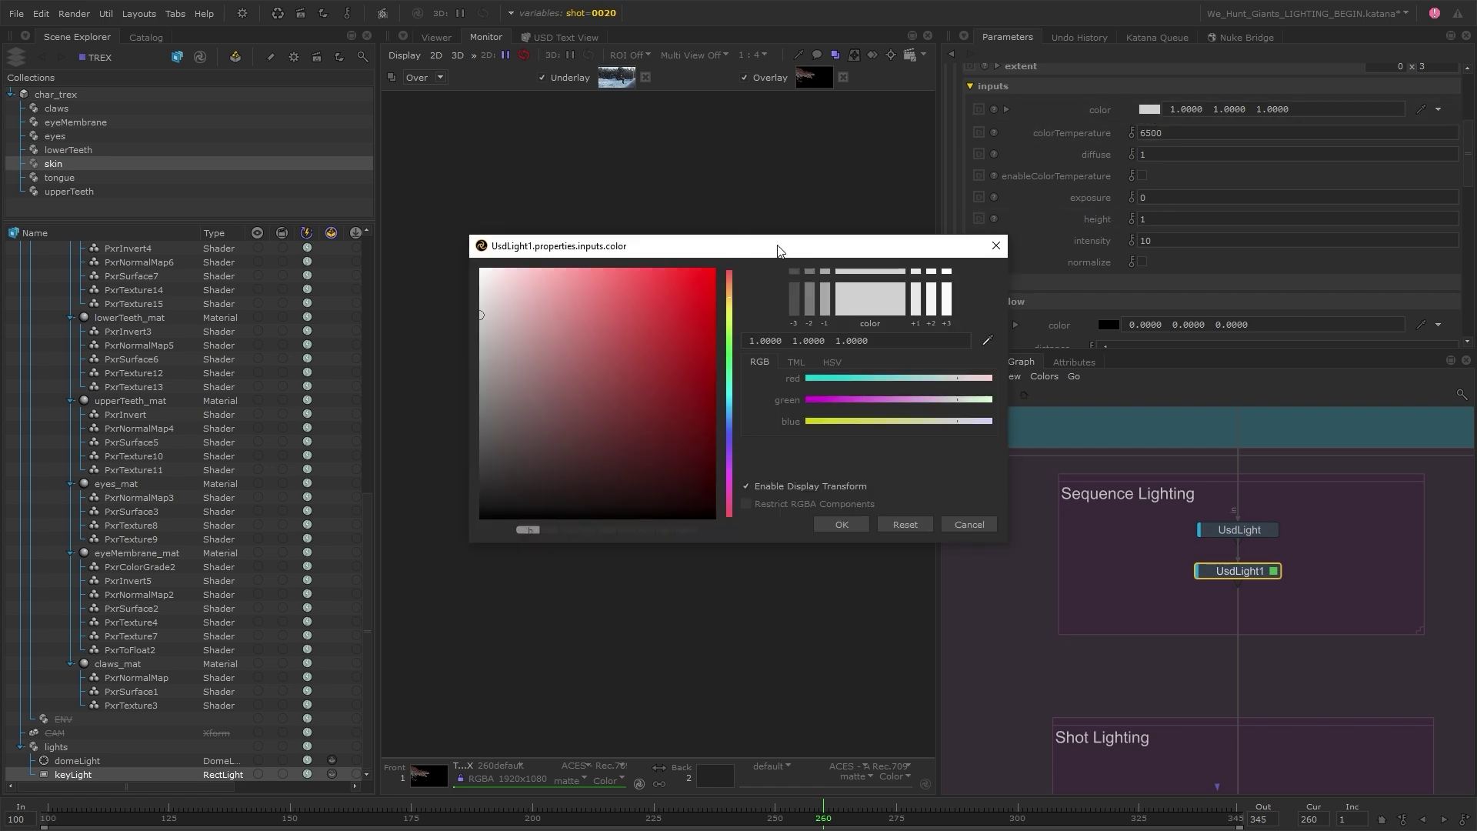
drag(752, 247, 1166, 217)
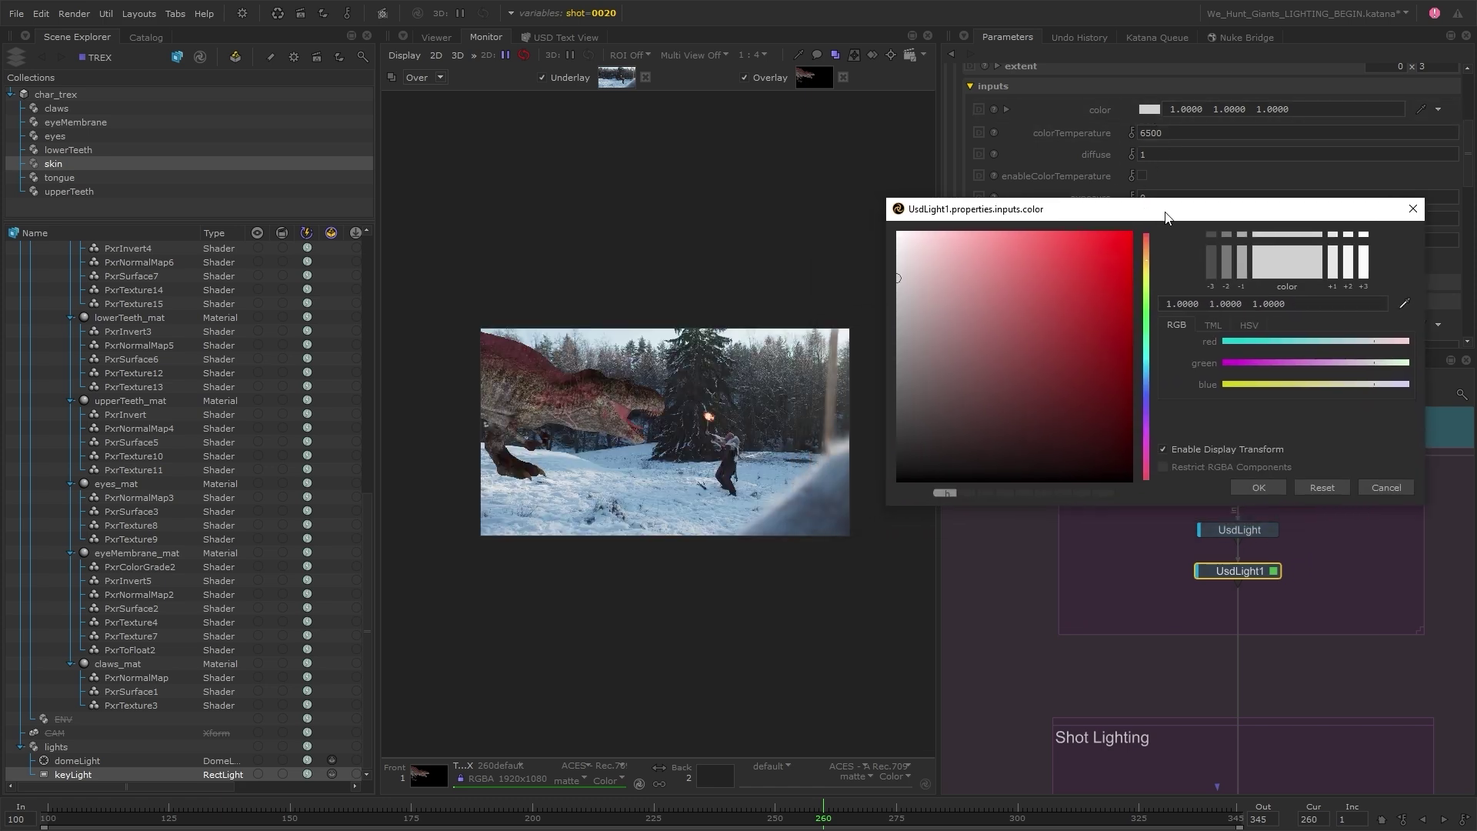
click(1405, 303)
click(837, 449)
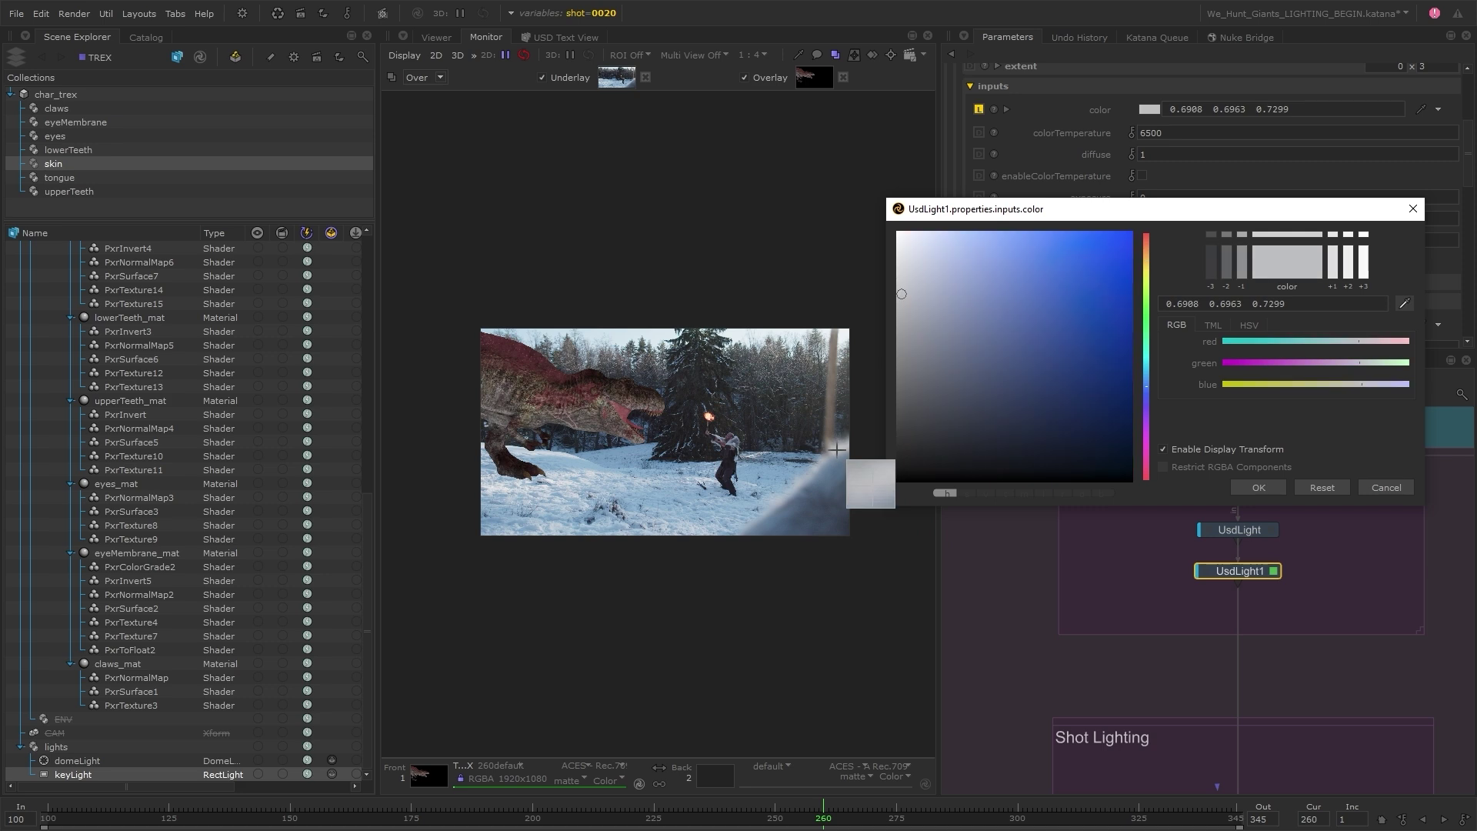
click(831, 445)
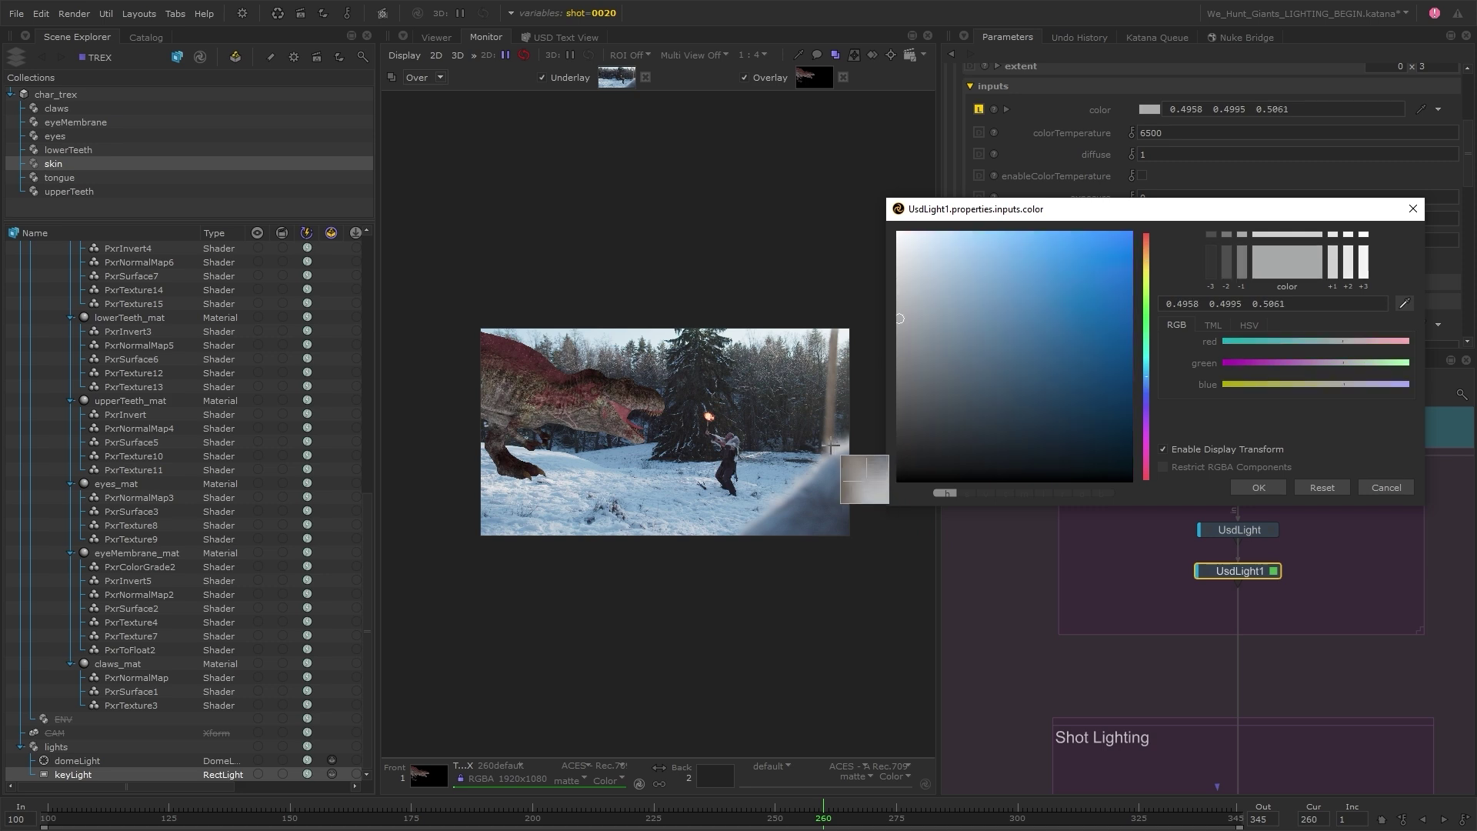
click(832, 446)
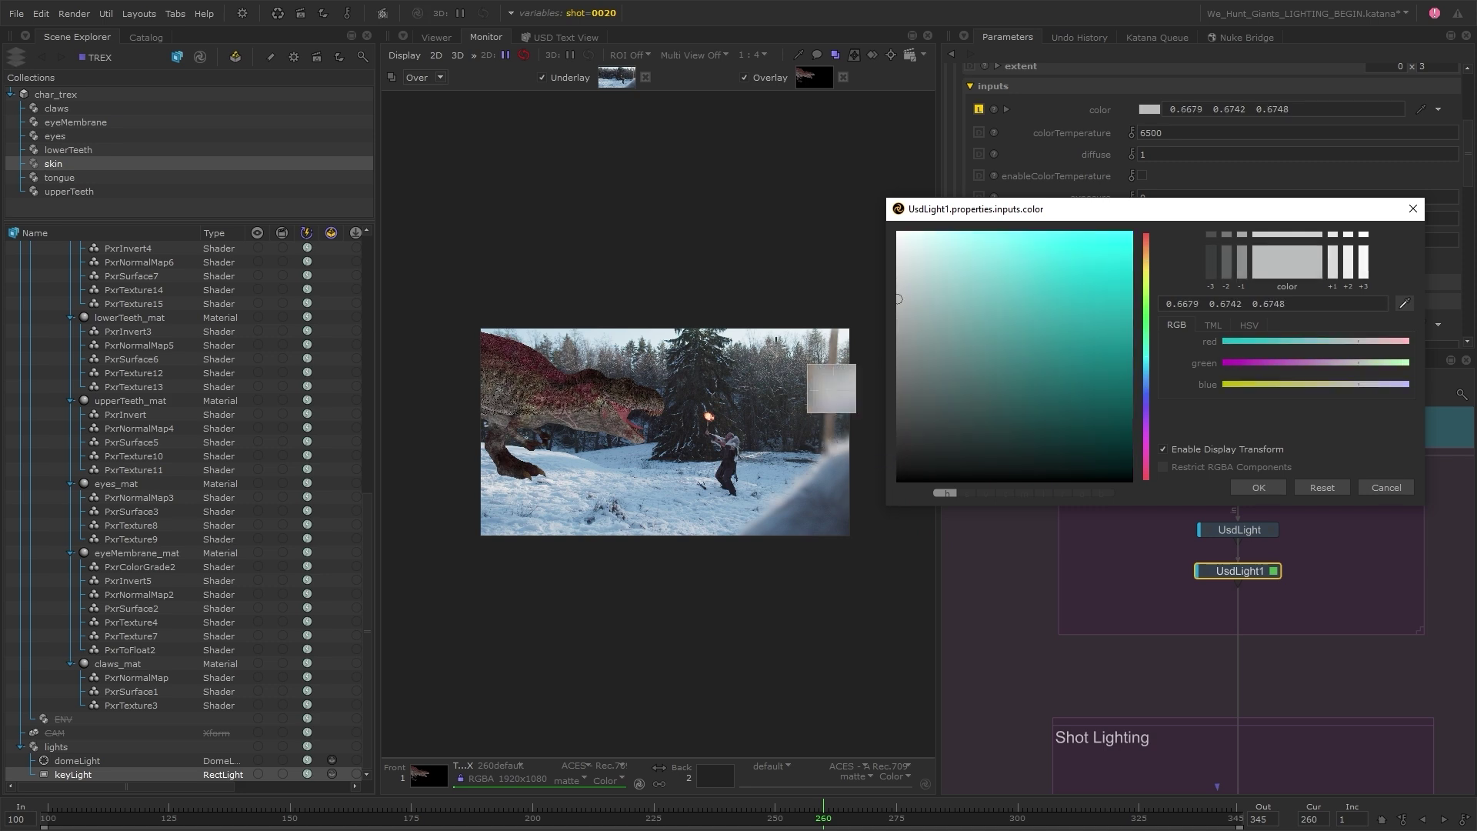
click(807, 385)
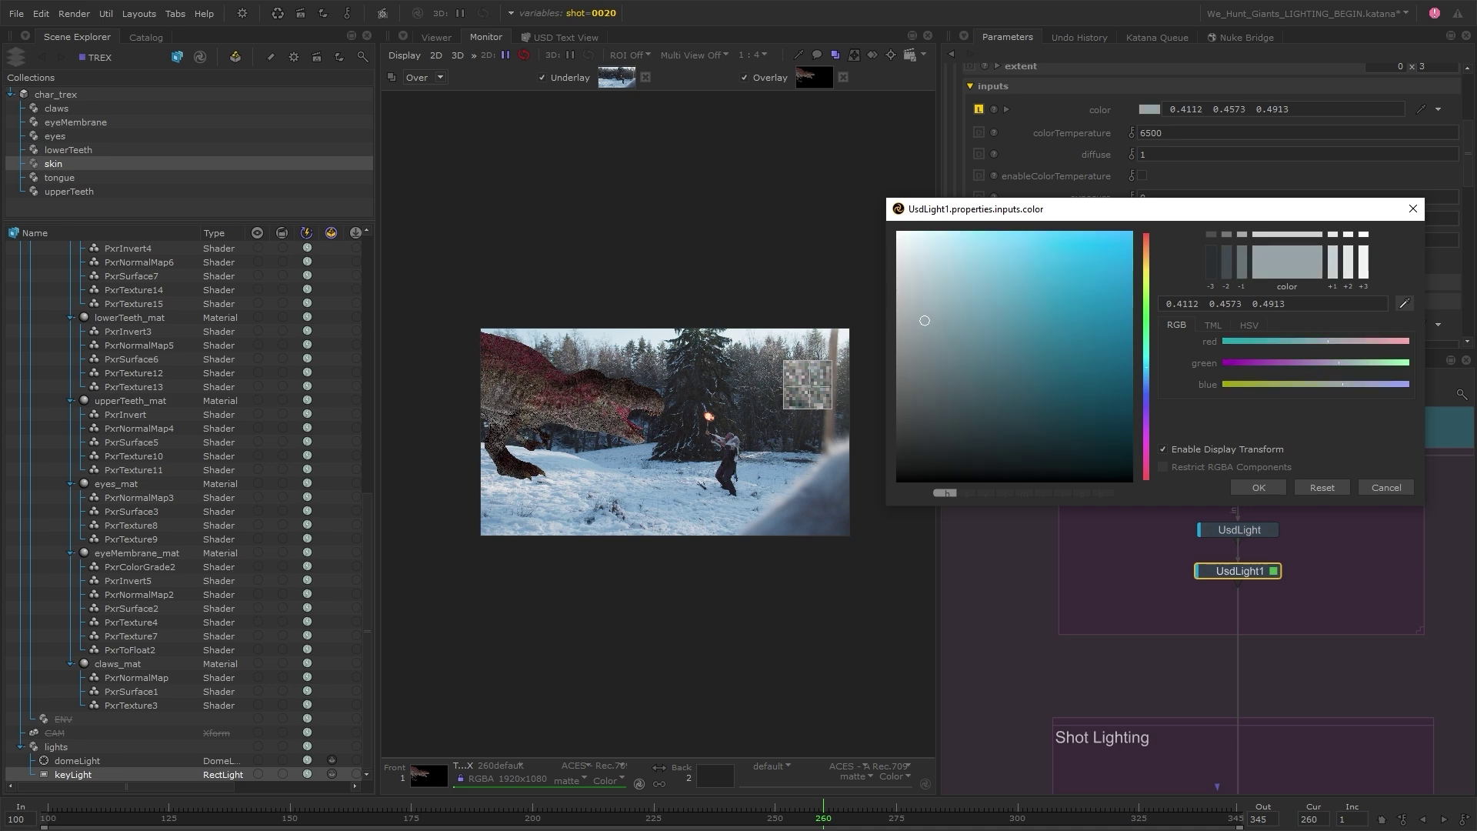
click(804, 382)
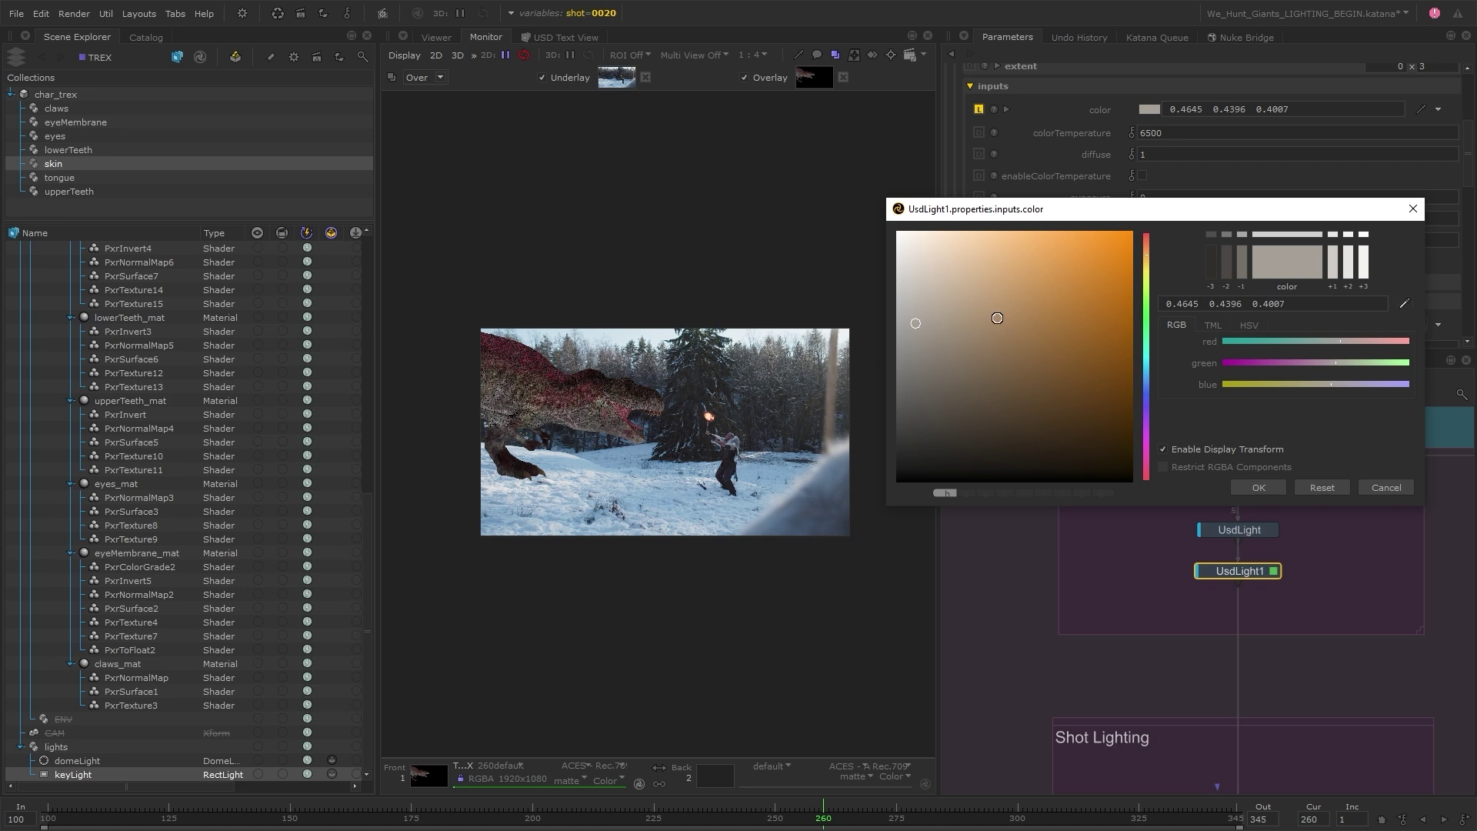
click(915, 270)
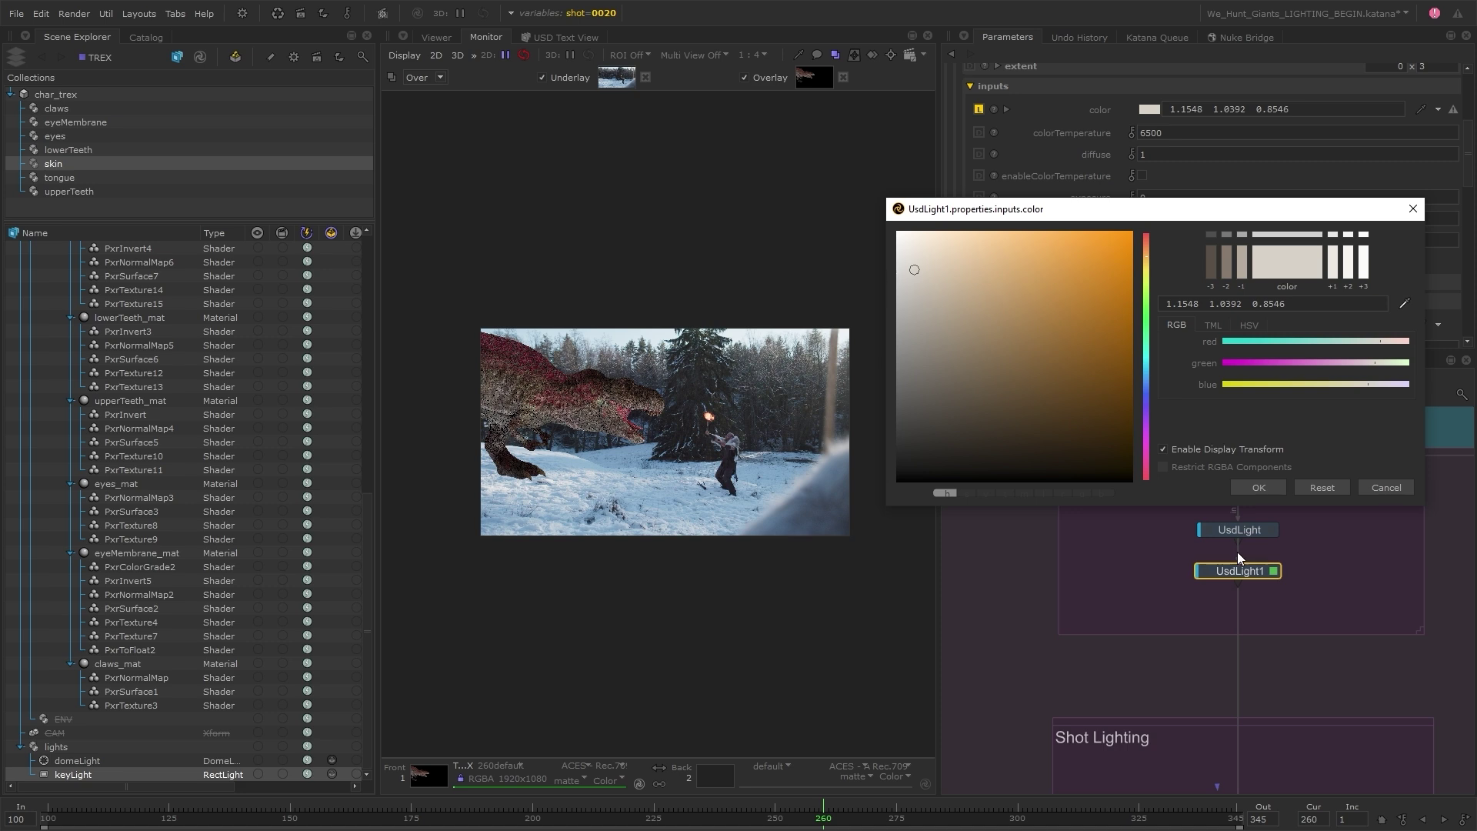
click(1273, 487)
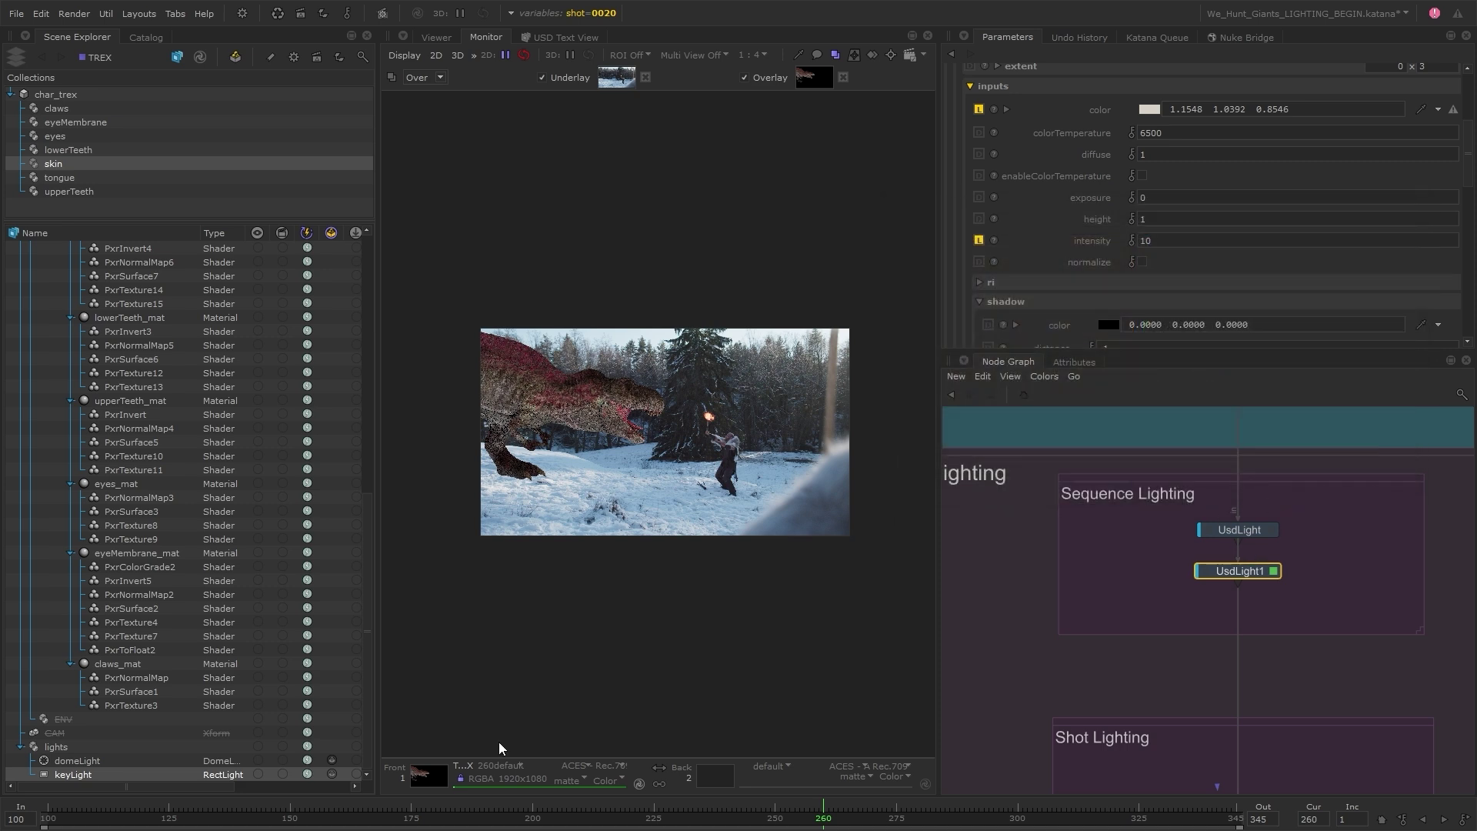
Examine the key light's placement and orientation around the T-rex through the persp camera, and check the result in the live render.
click(437, 36)
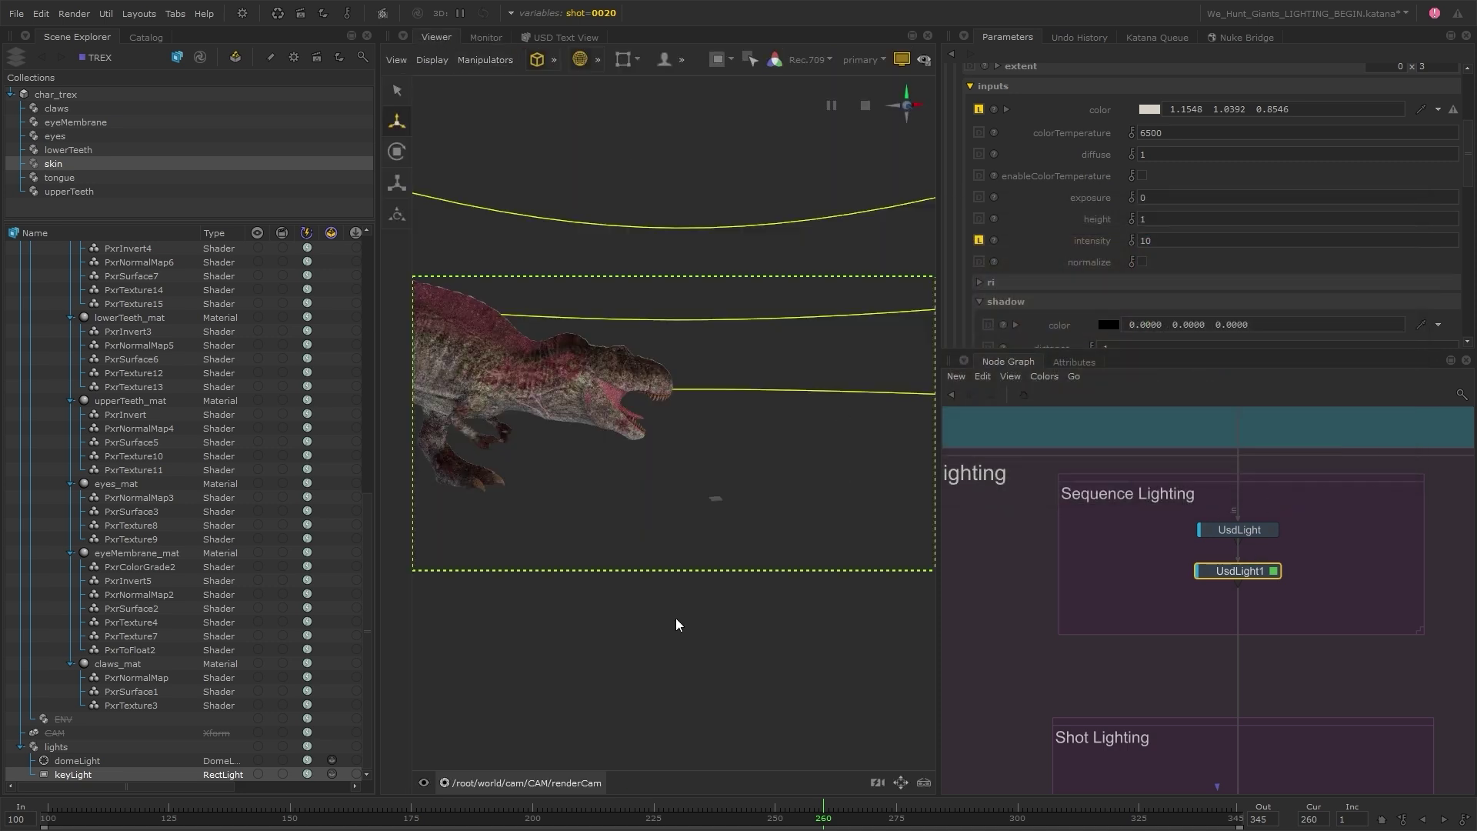
click(588, 787)
click(473, 700)
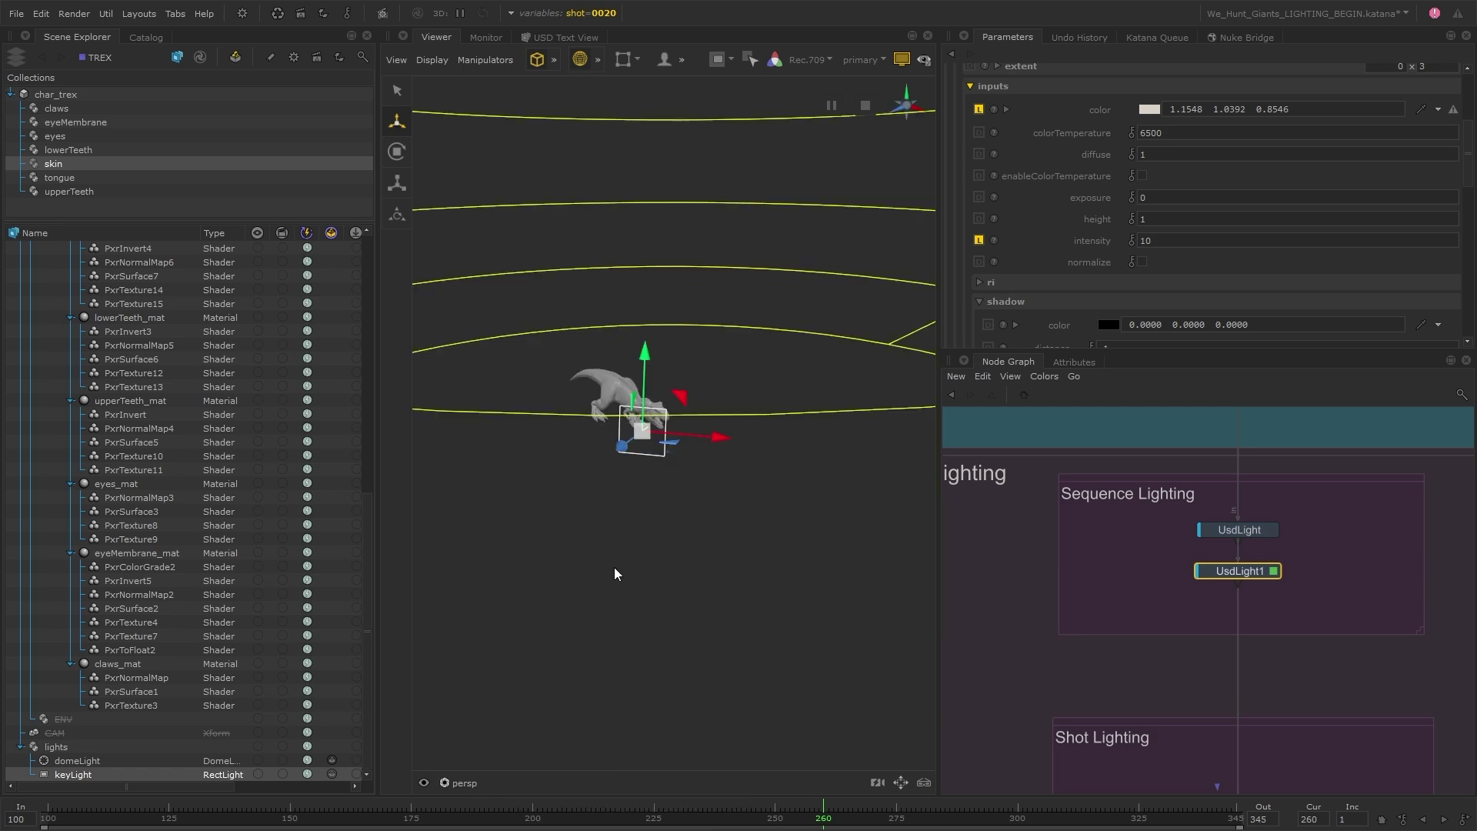
alt+drag(794, 445, 704, 503)
key(e)
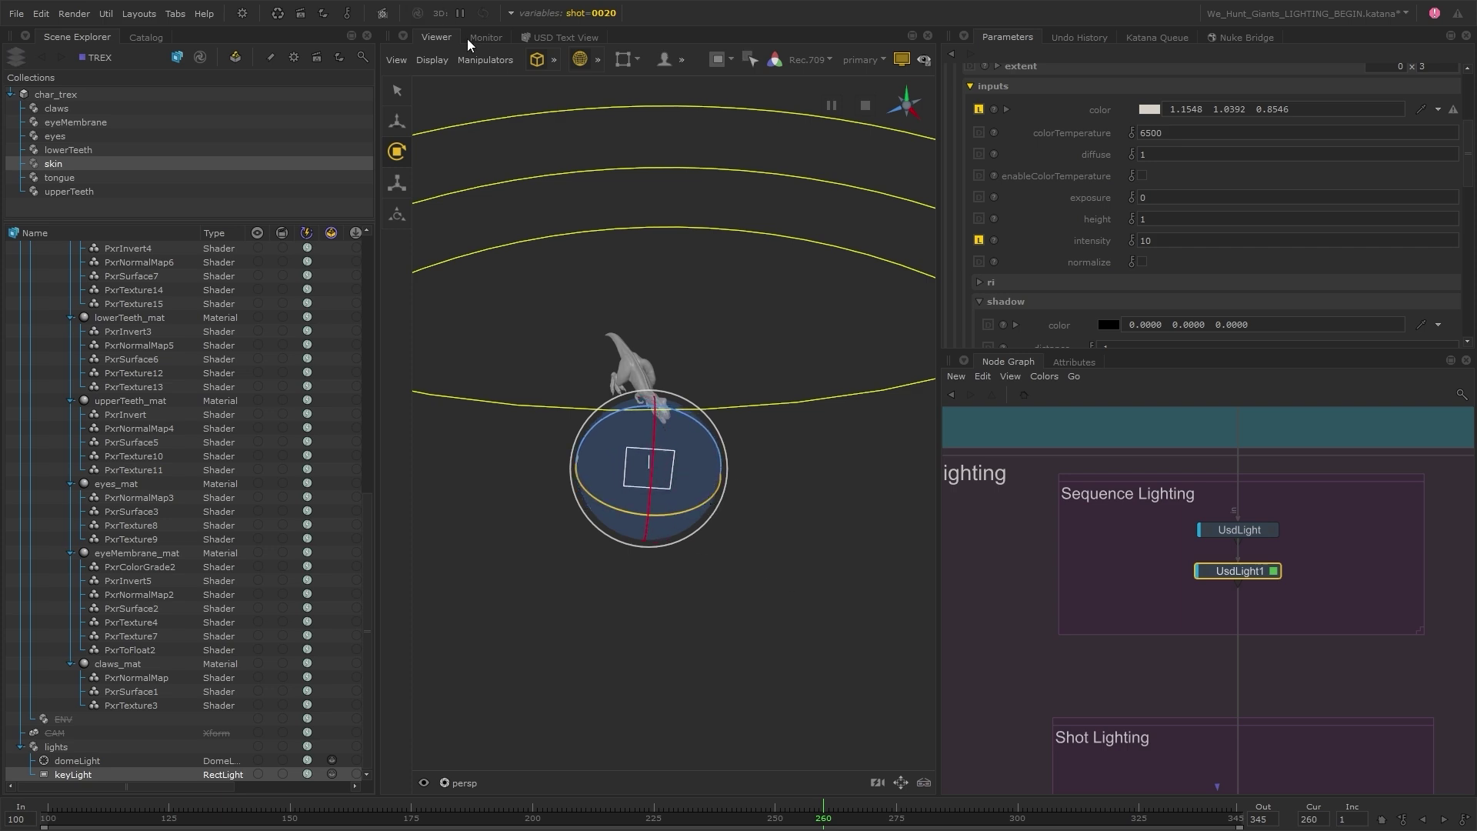
key(ctrl+Tab)
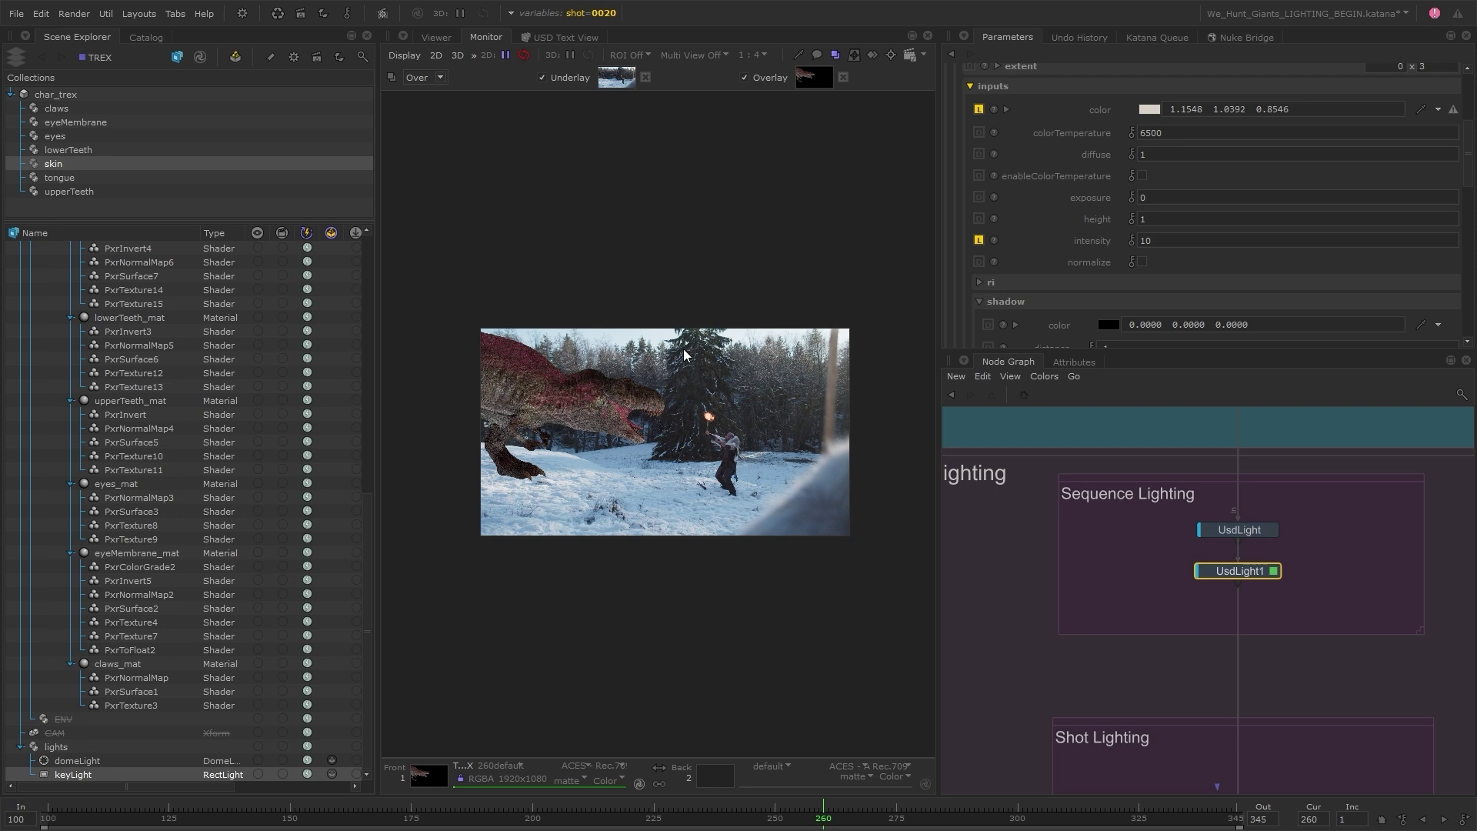
click(443, 36)
click(861, 461)
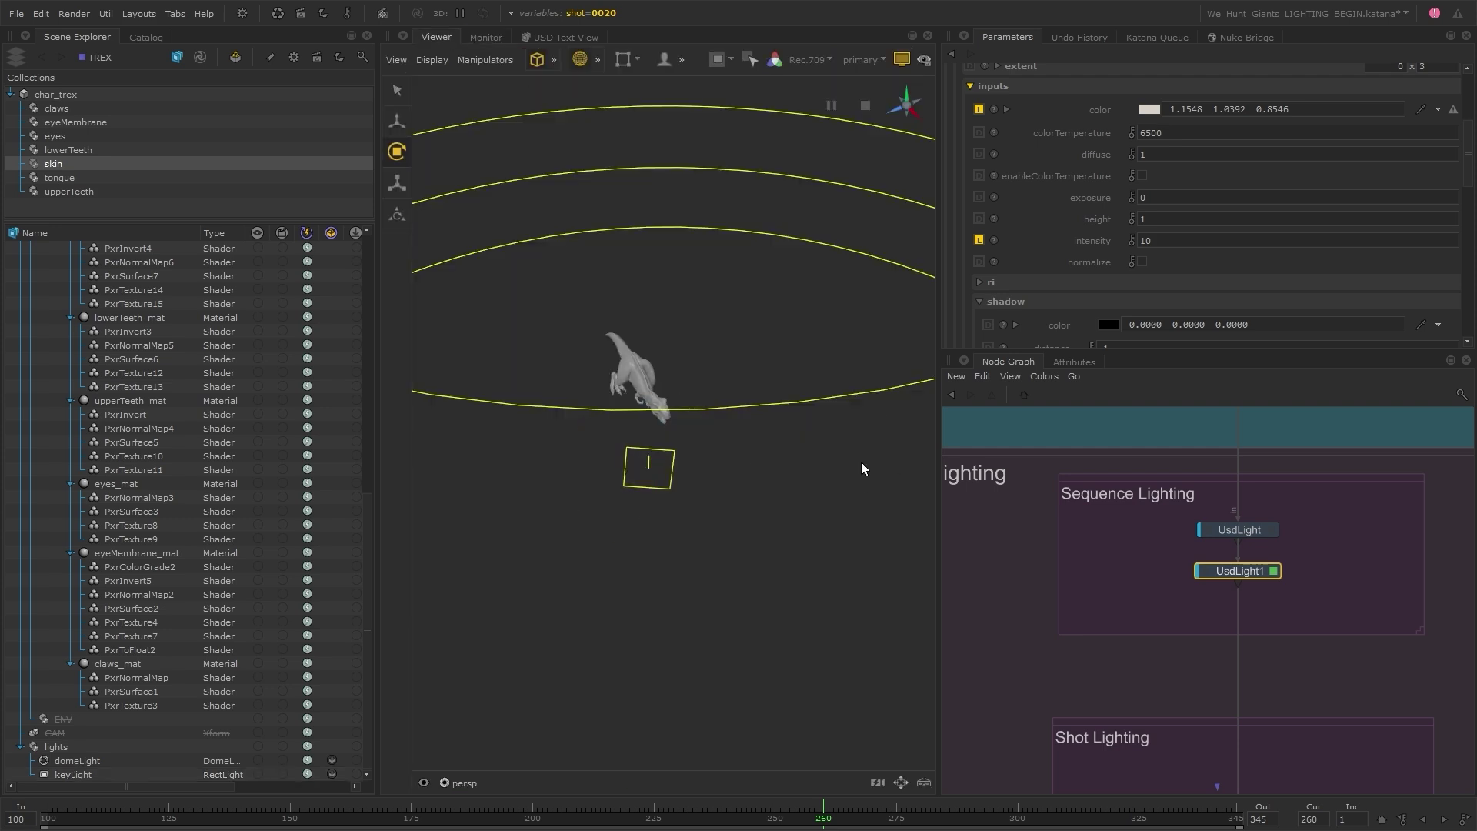
alt+drag(819, 511, 837, 479)
alt+right_drag(657, 463, 760, 487)
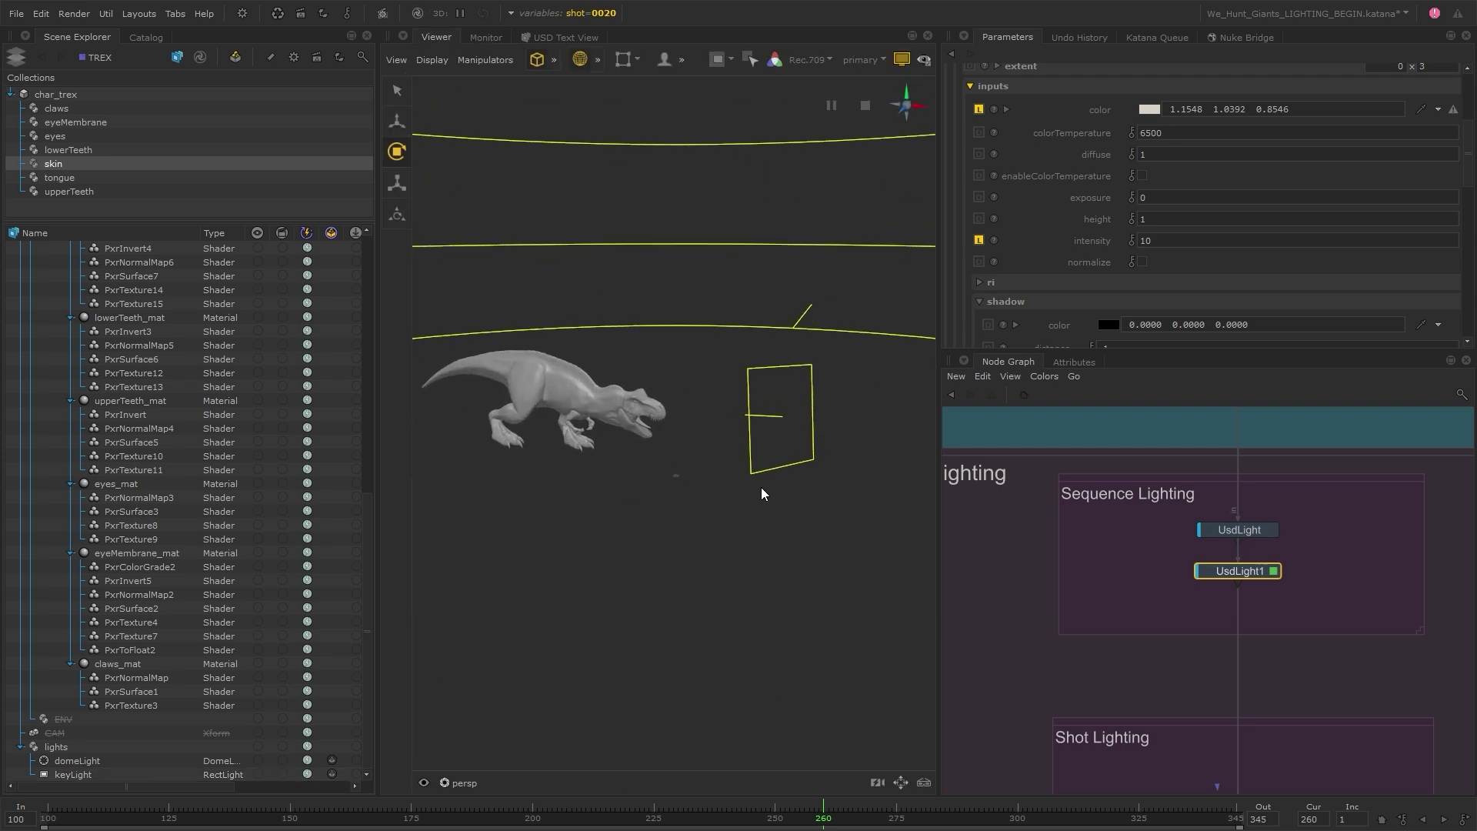
alt+middle_drag(720, 508, 761, 536)
Return the viewer to the renderCam camera, leaving no light nodes selected in the node graph.
click(1362, 523)
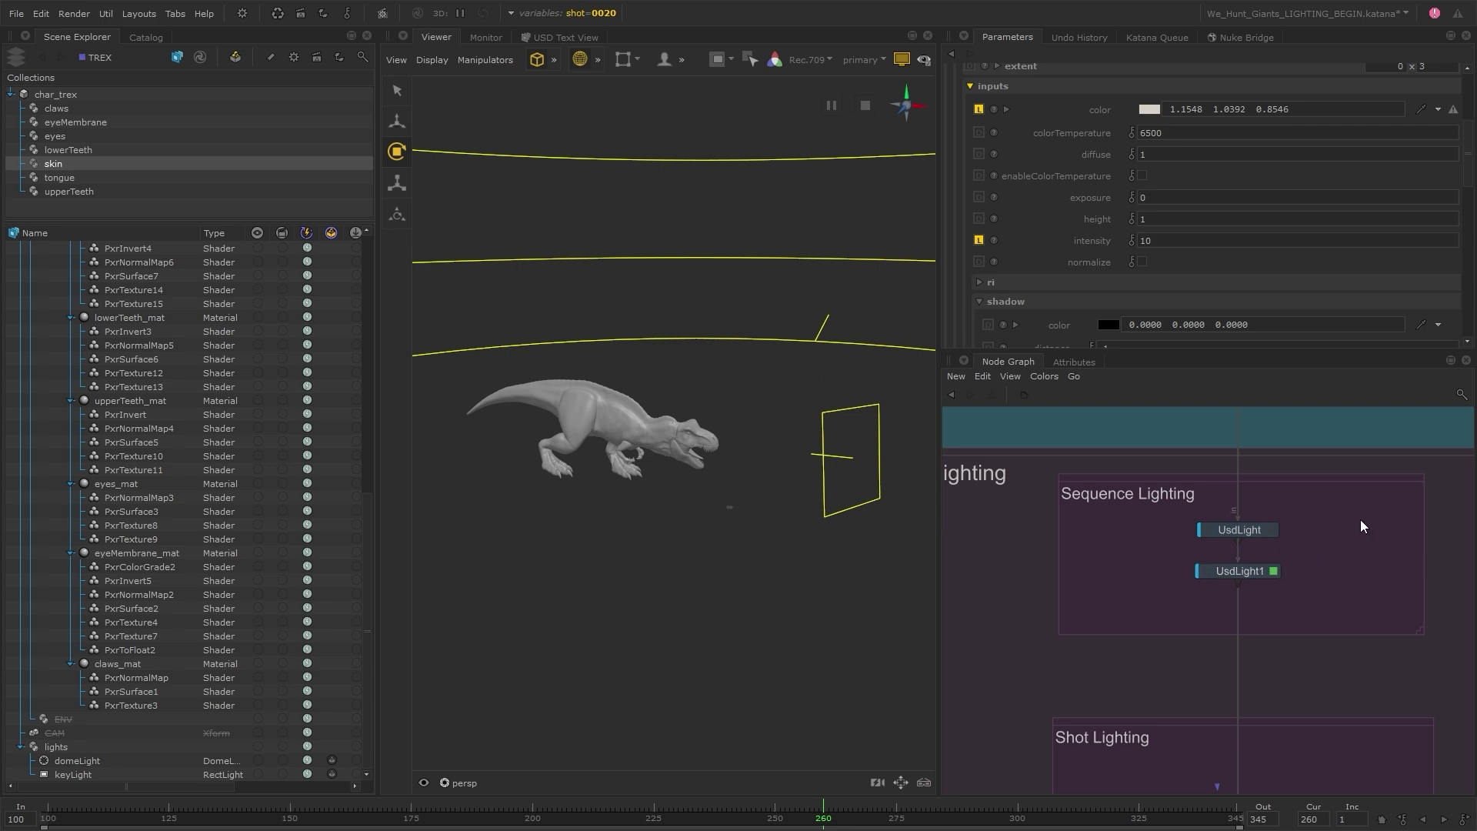
drag(1360, 520, 1185, 584)
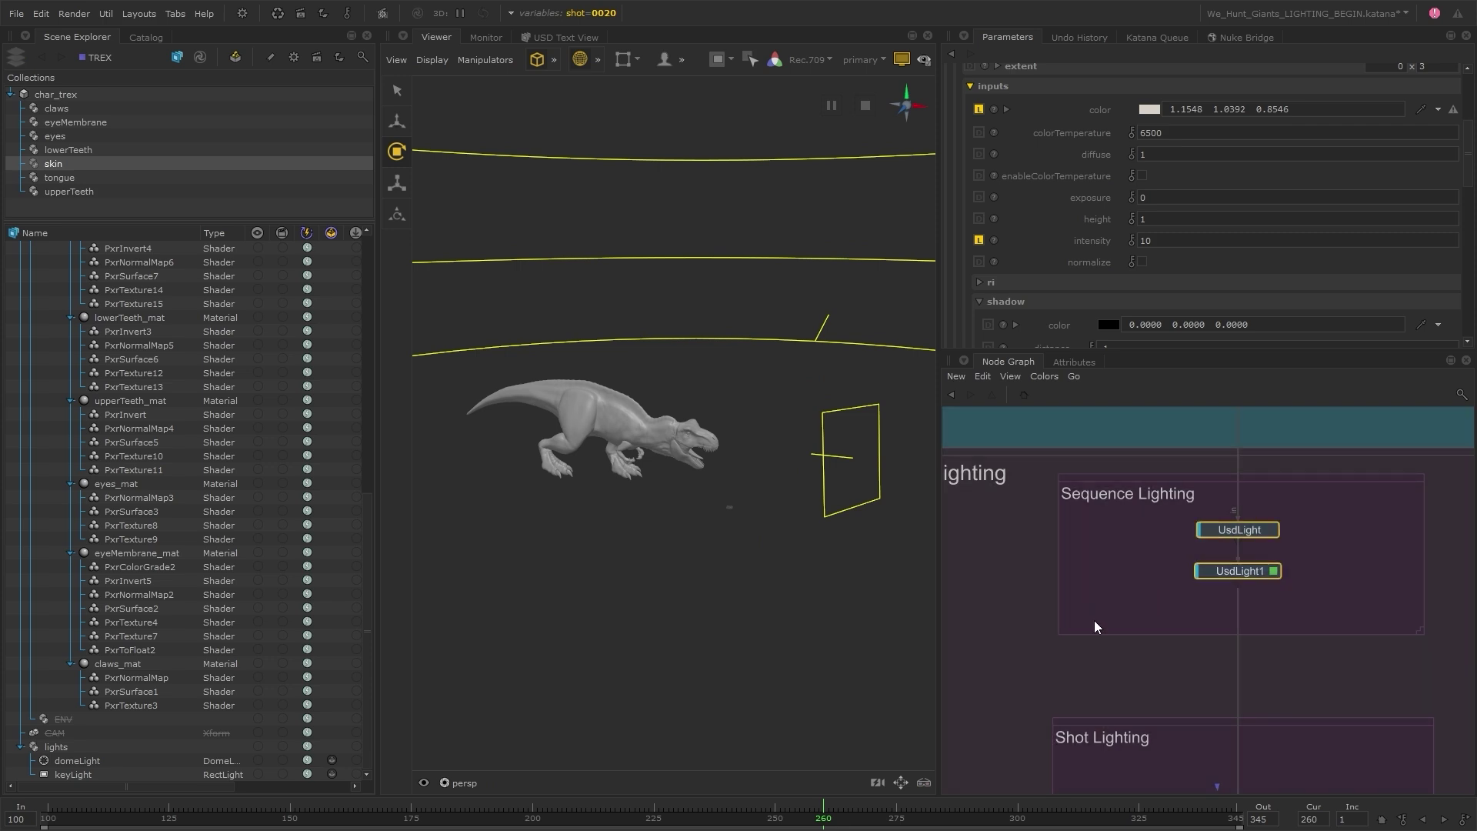
click(452, 784)
click(591, 733)
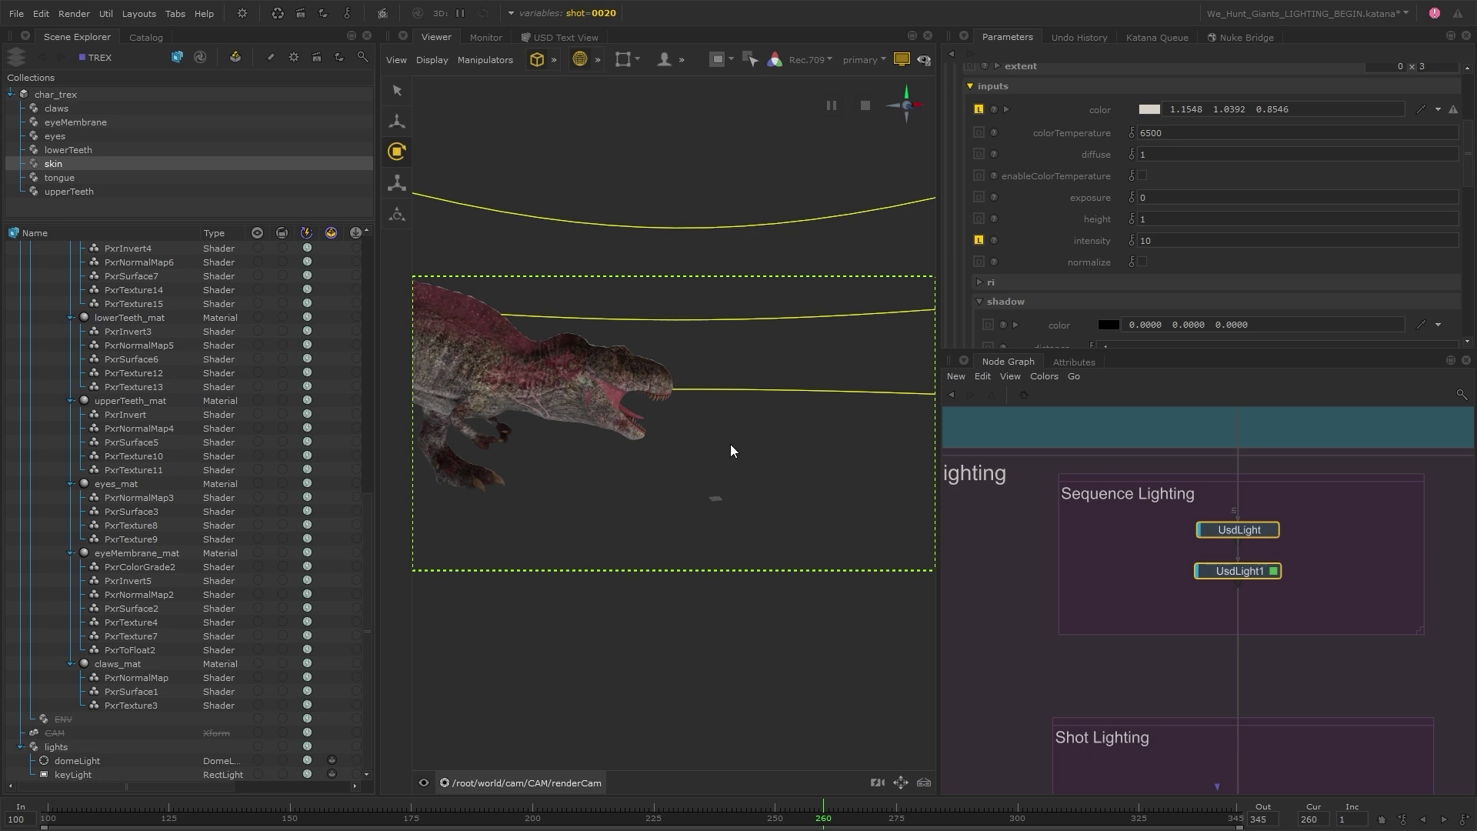
click(1360, 605)
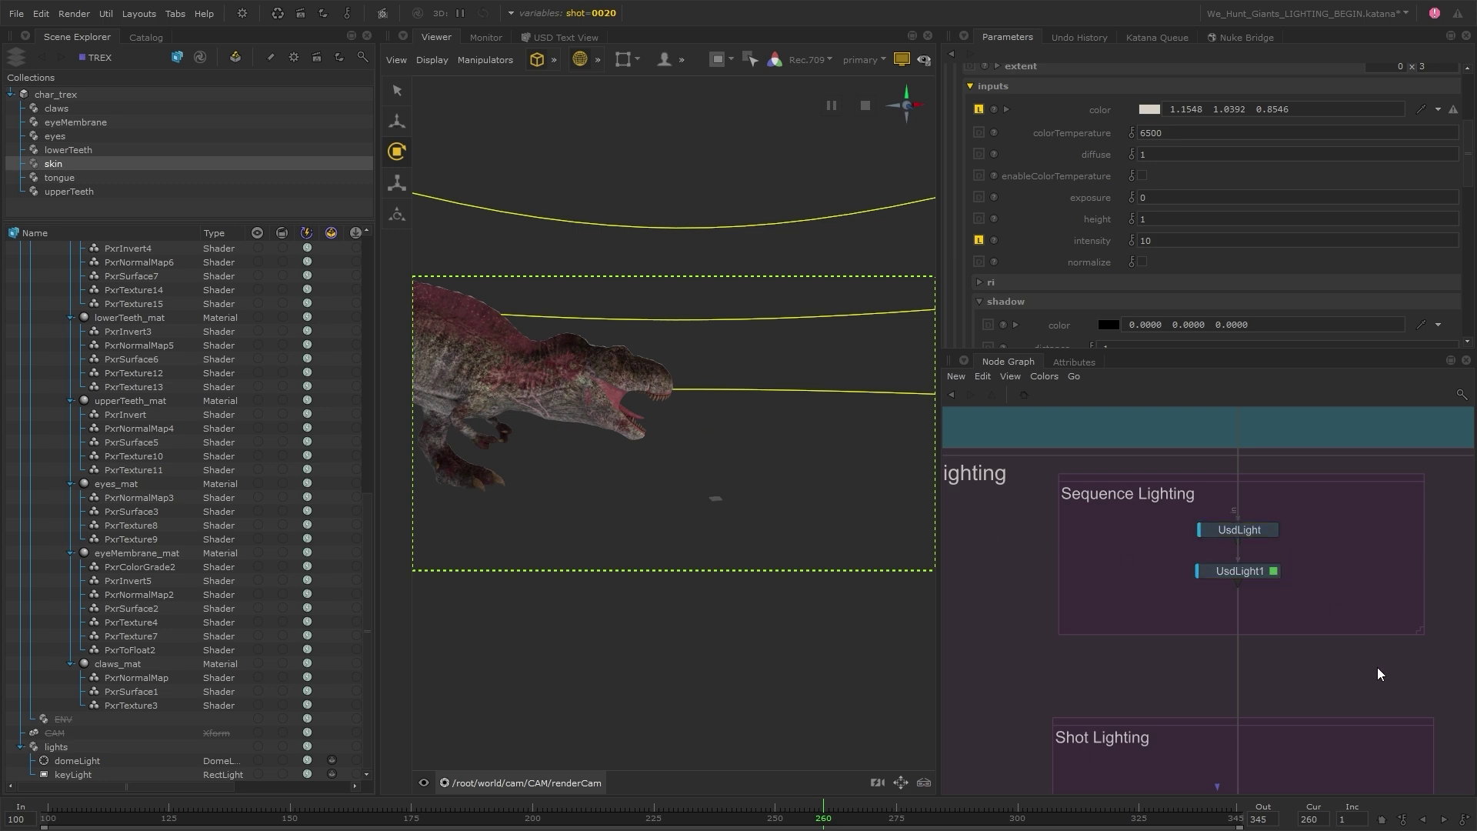
Rename the UsdLight node in the Sequence Lighting group as domeLight.
middle_drag(1377, 667, 1359, 610)
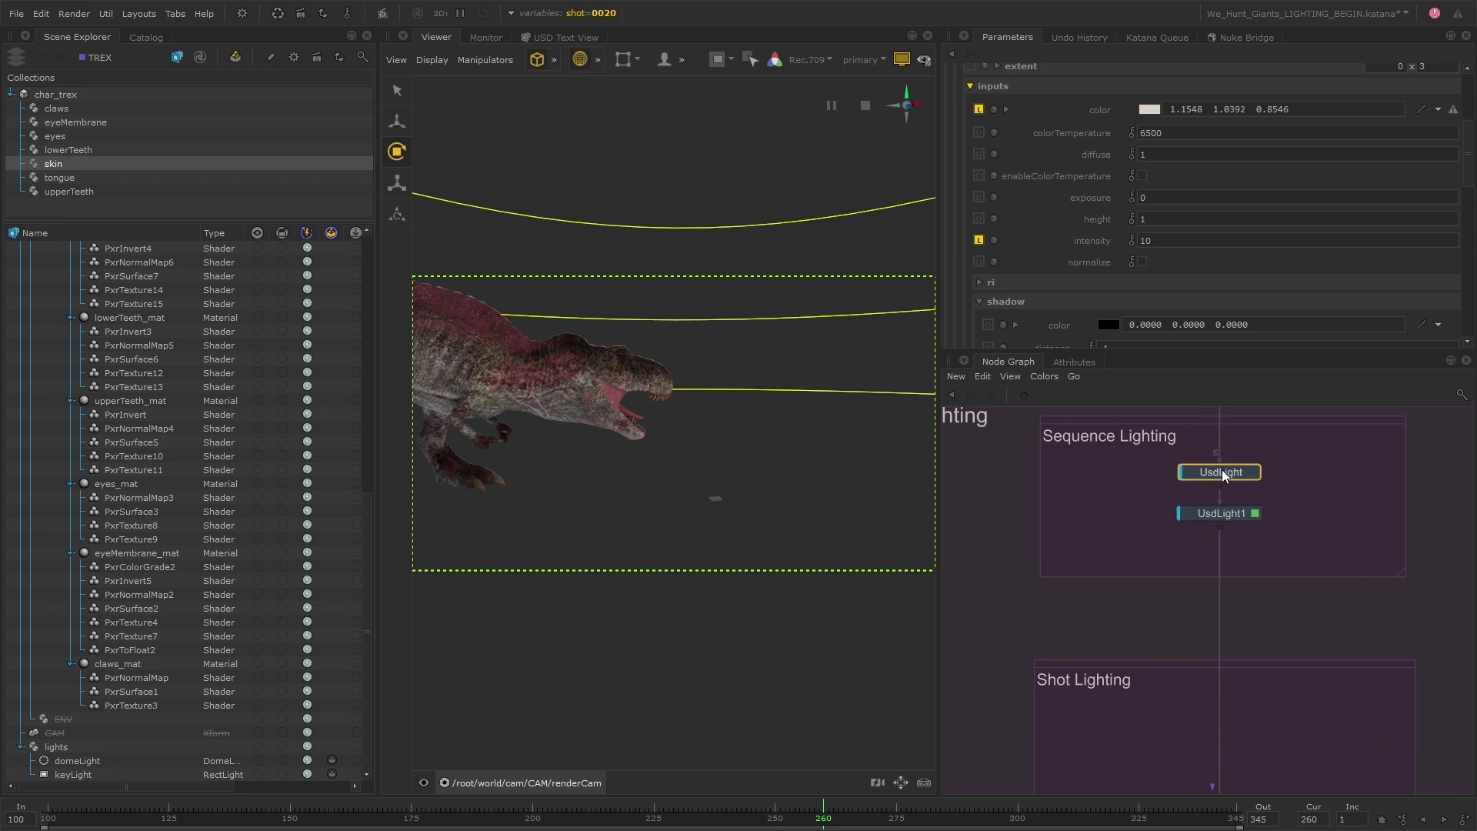
key(ctrl+a)
text(demoLight)
double_click(1216, 471)
key(BackSpace)
key(BackSpace)
key(BackSpace)
text(ome)
key(Return)
Open the name of the UsdLight1 node in the Sequence Lighting group for editing.
double_click(1221, 514)
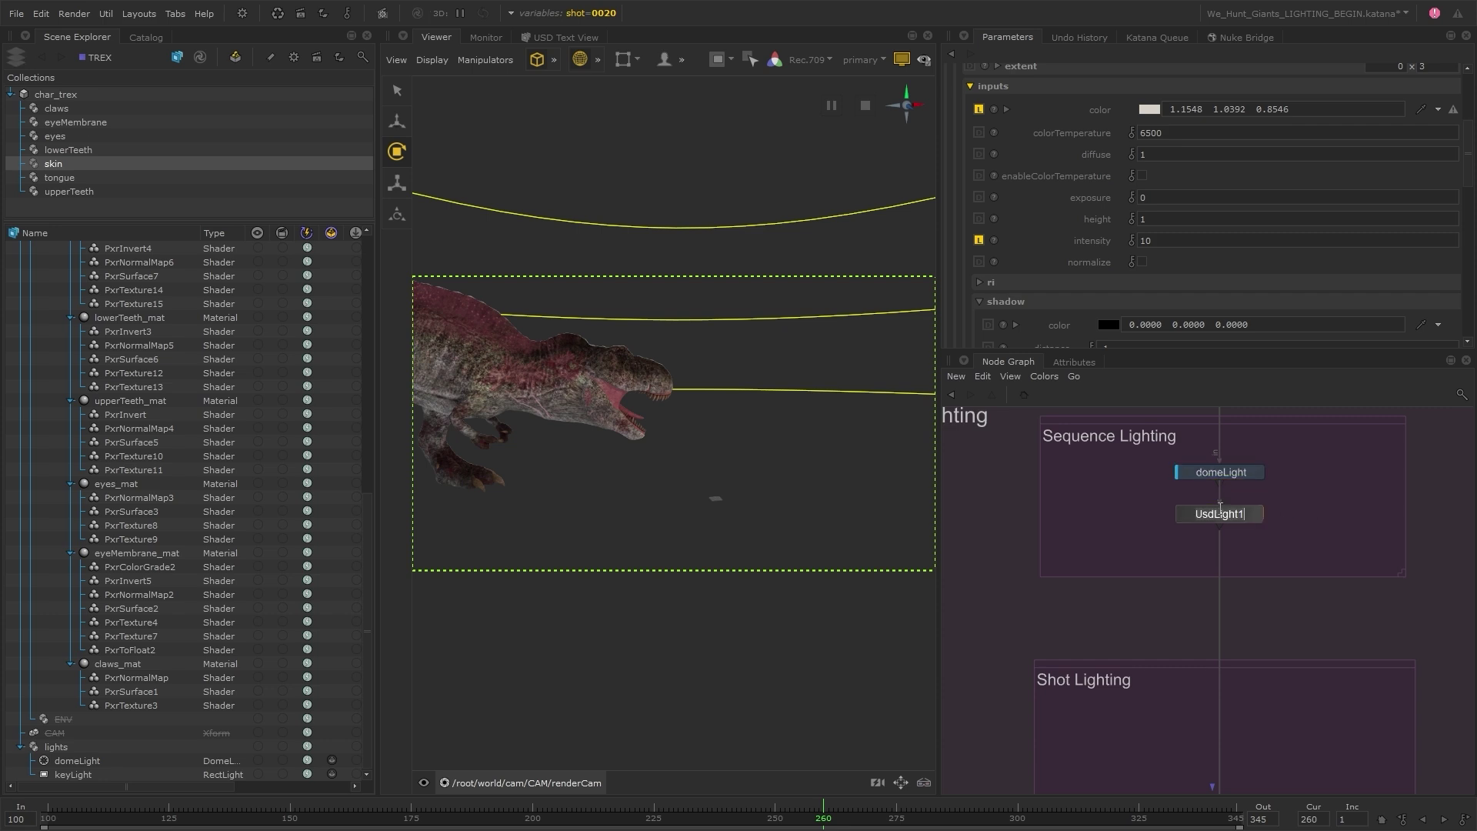